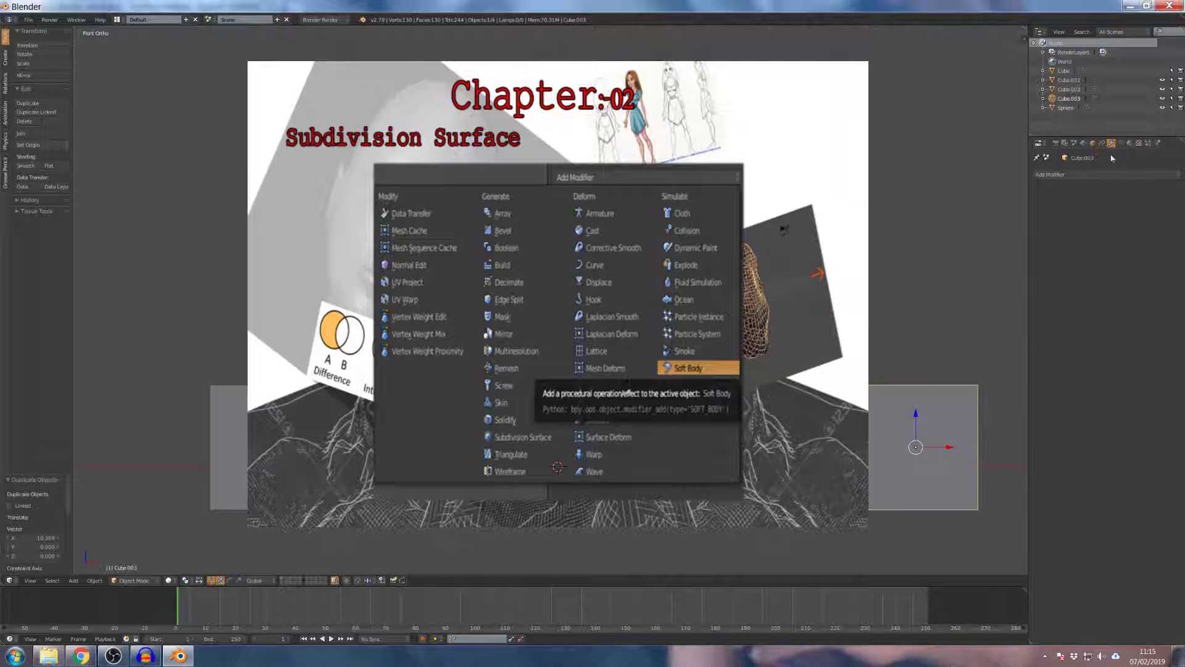
Look through the modifiers available for the selected cube and dismiss the desktop notification.
click(1105, 175)
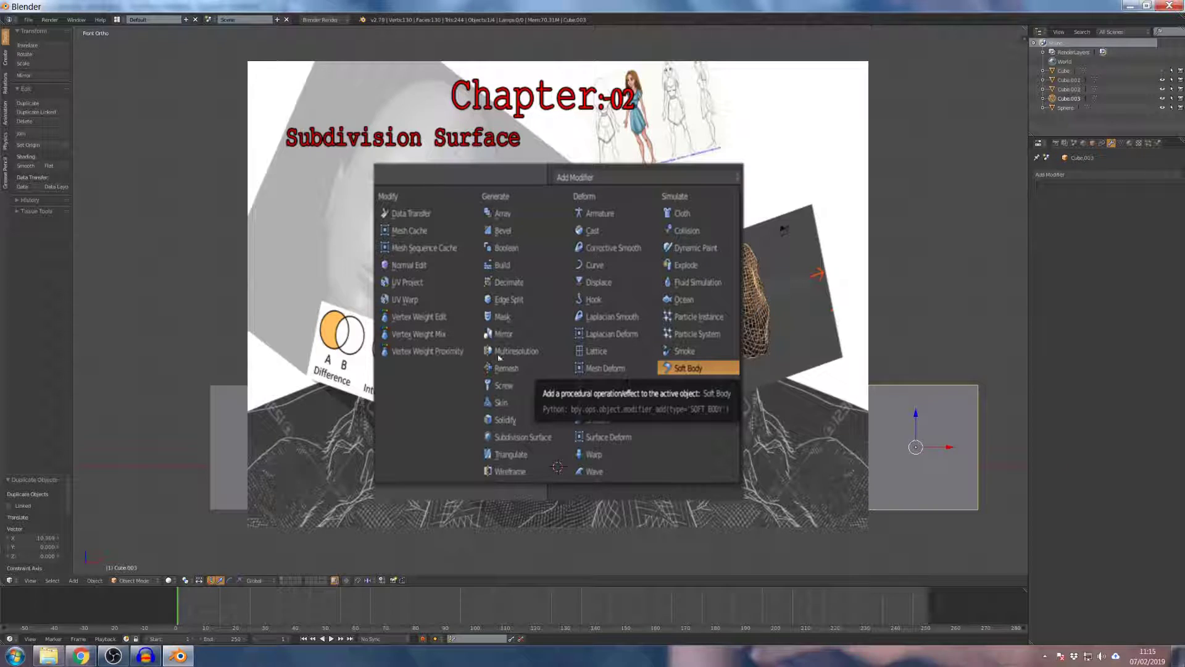
click(1121, 176)
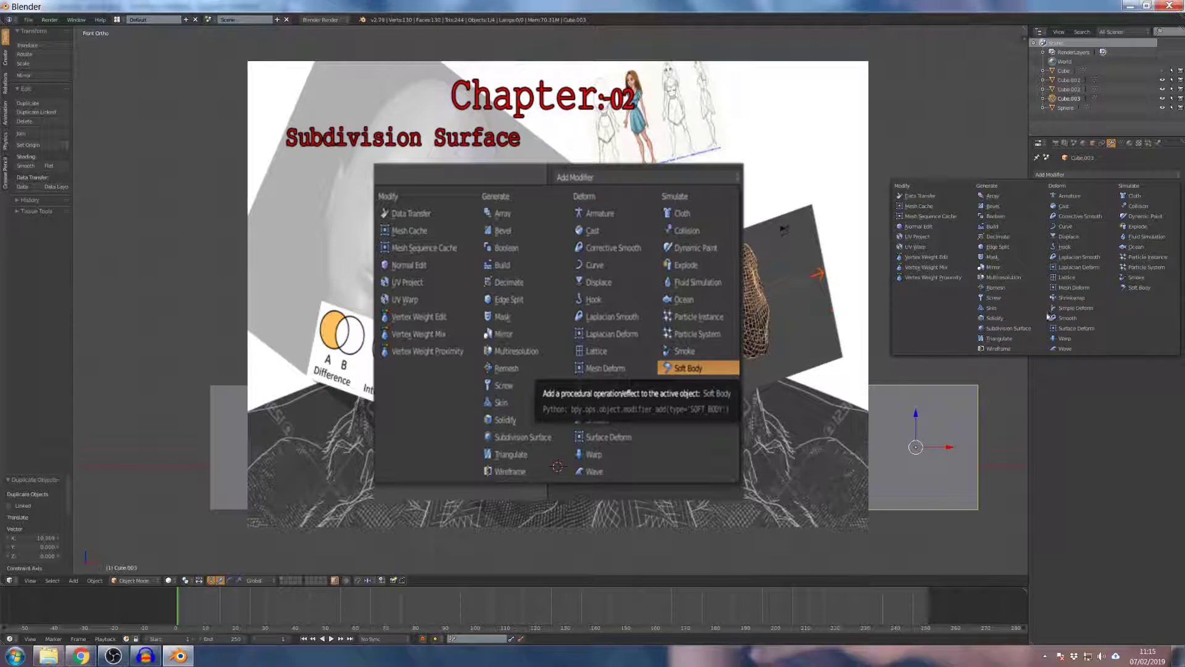
scroll(588, 283, down, 3)
scroll(588, 289, up, 2)
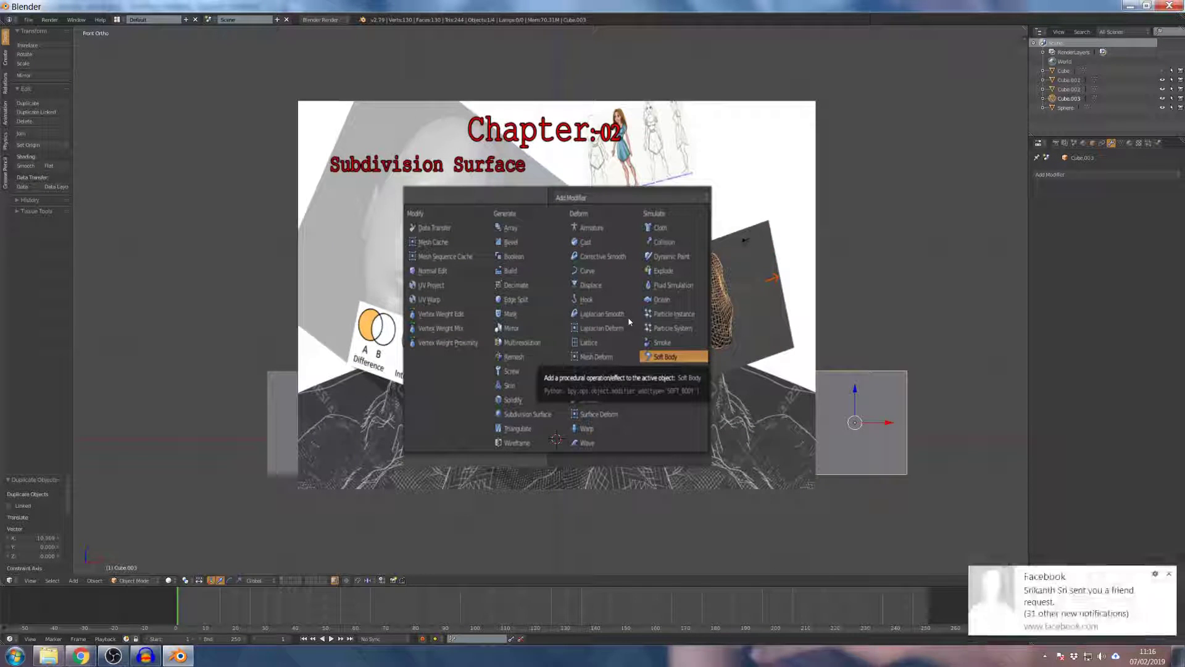
click(1169, 575)
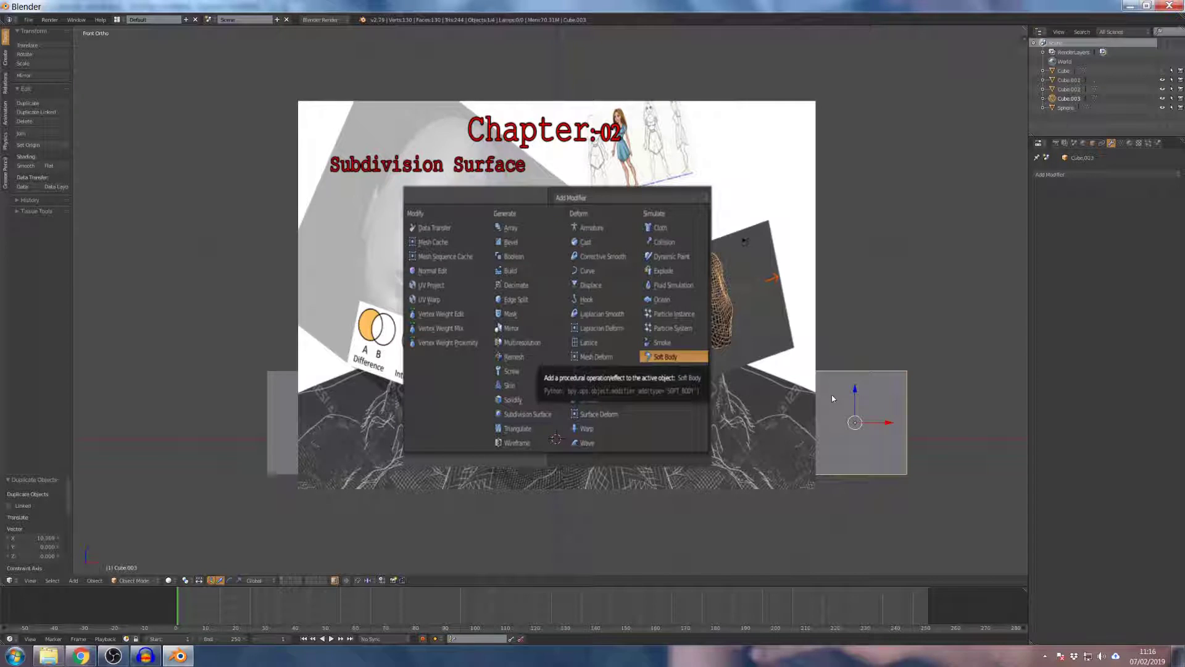
Select the sphere between the two cubes and look through the modifiers available for it.
scroll(831, 395, down, 3)
middle_drag(516, 287, 550, 187)
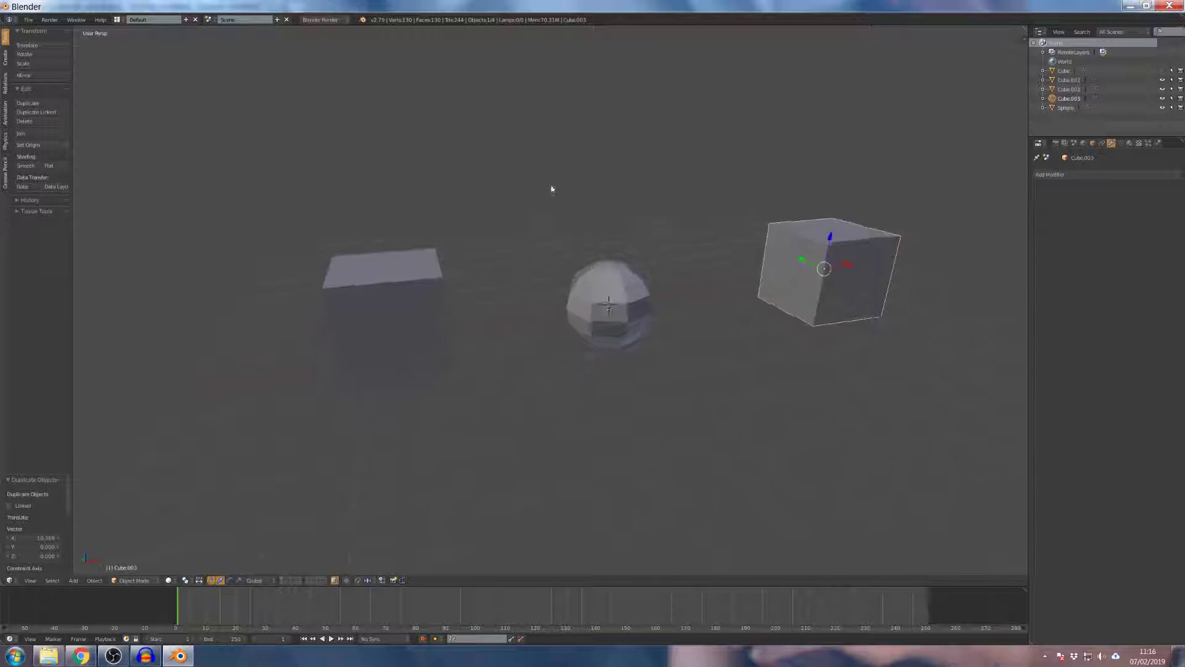
right_click(436, 296)
right_click(604, 301)
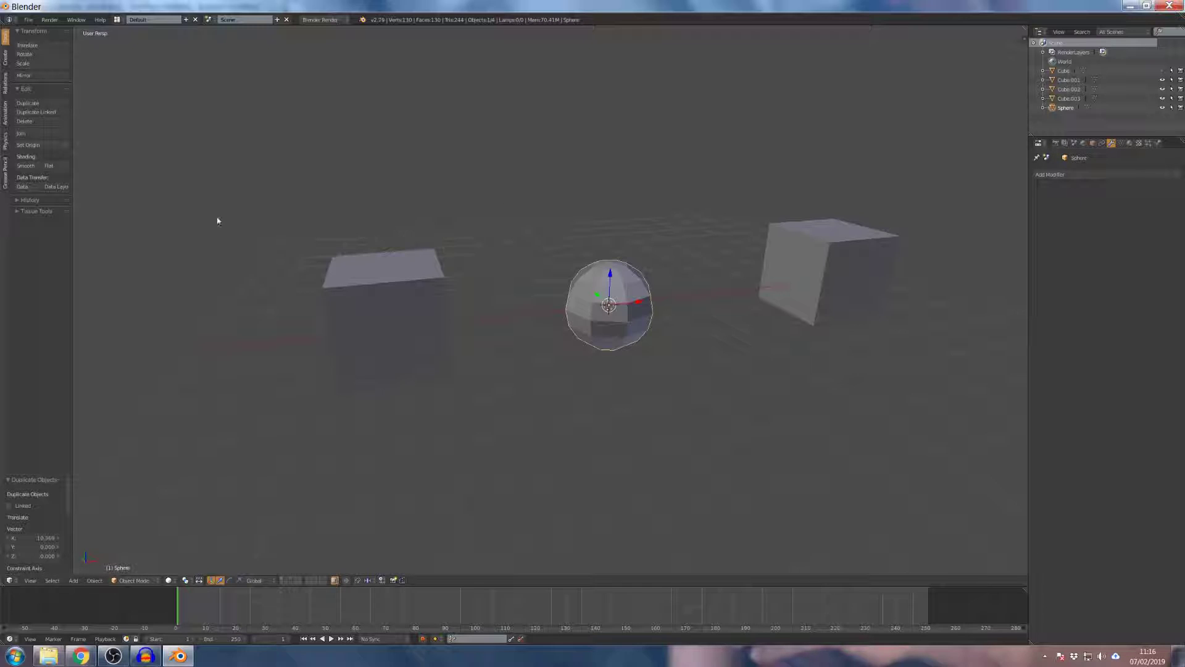
click(1040, 174)
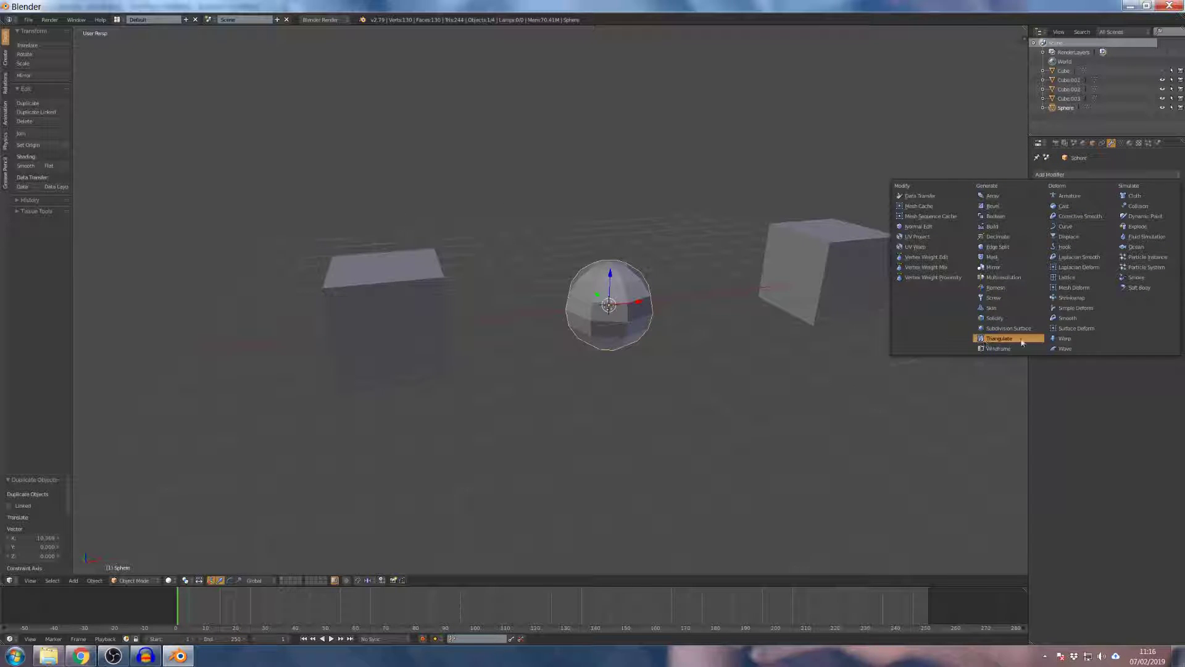
scroll(714, 292, down, 4)
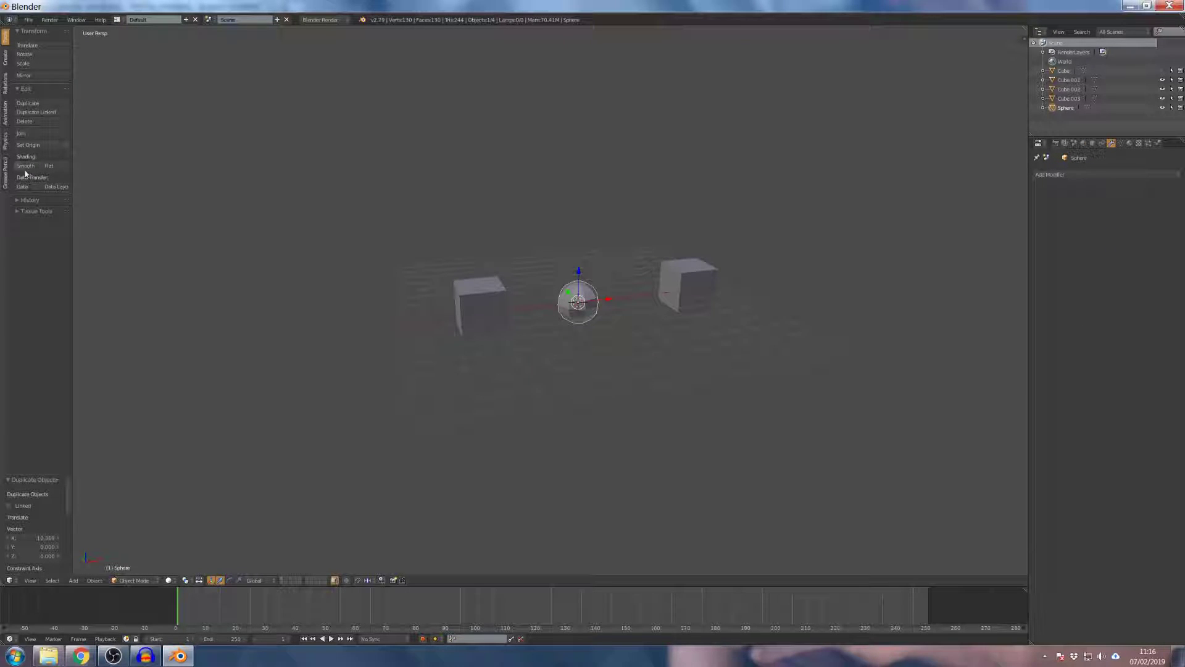
Apply smooth shading to Cube.002 and examine its surface.
right_click(481, 307)
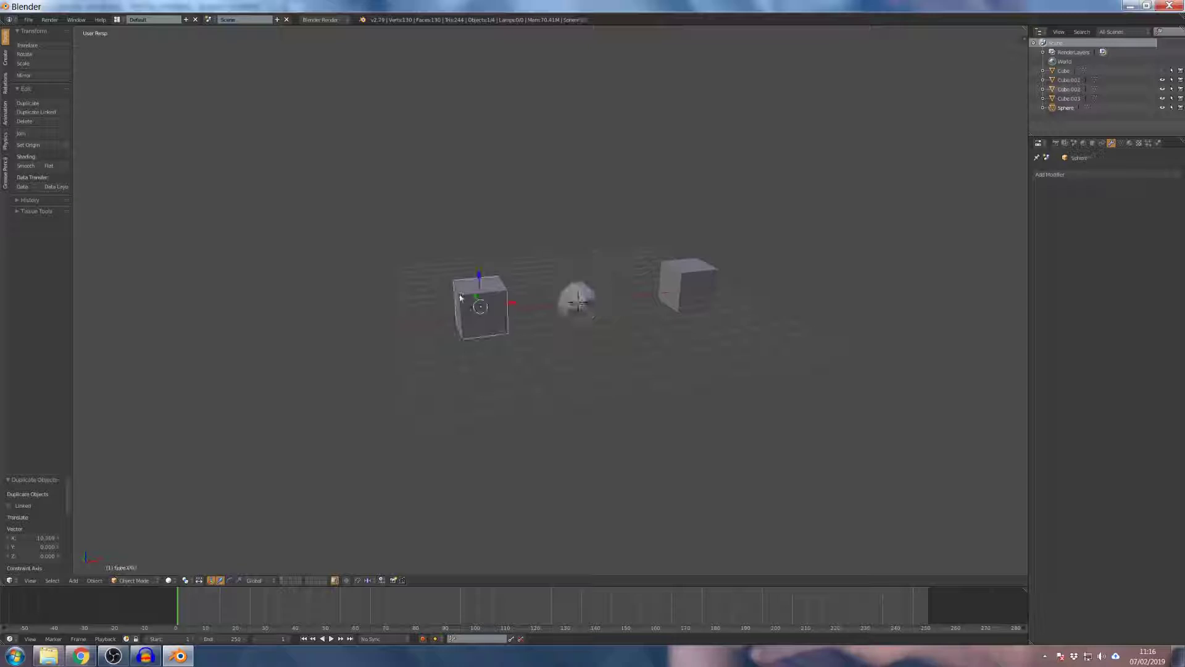
click(25, 166)
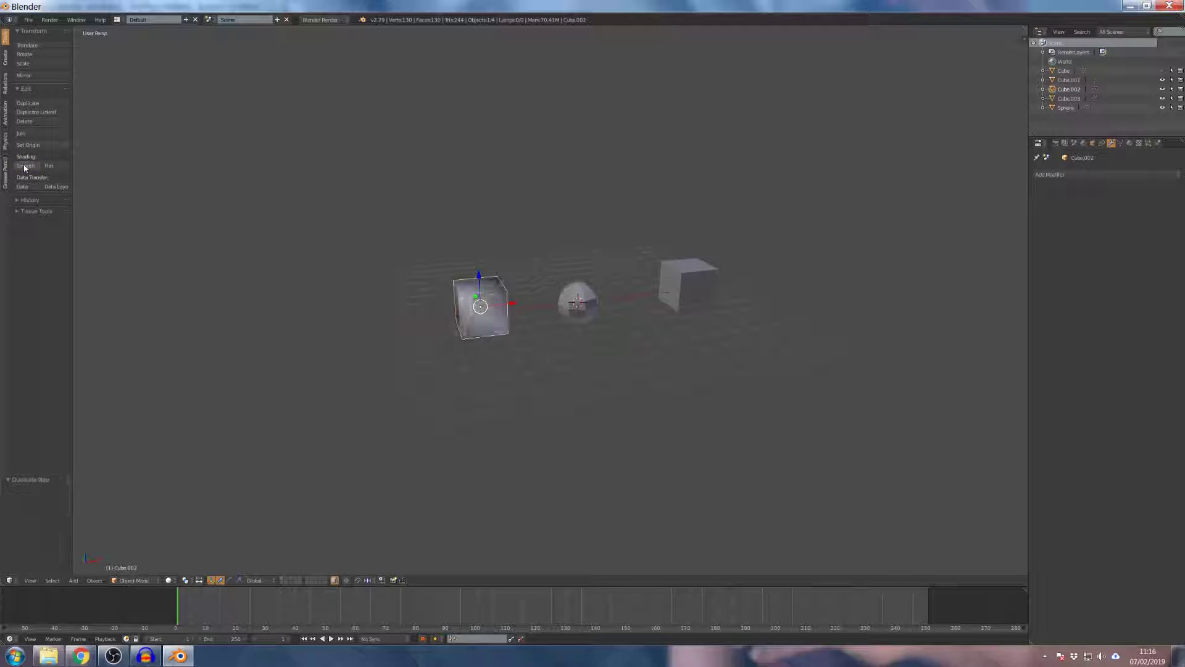
middle_drag(292, 259, 475, 307)
scroll(475, 307, up, 5)
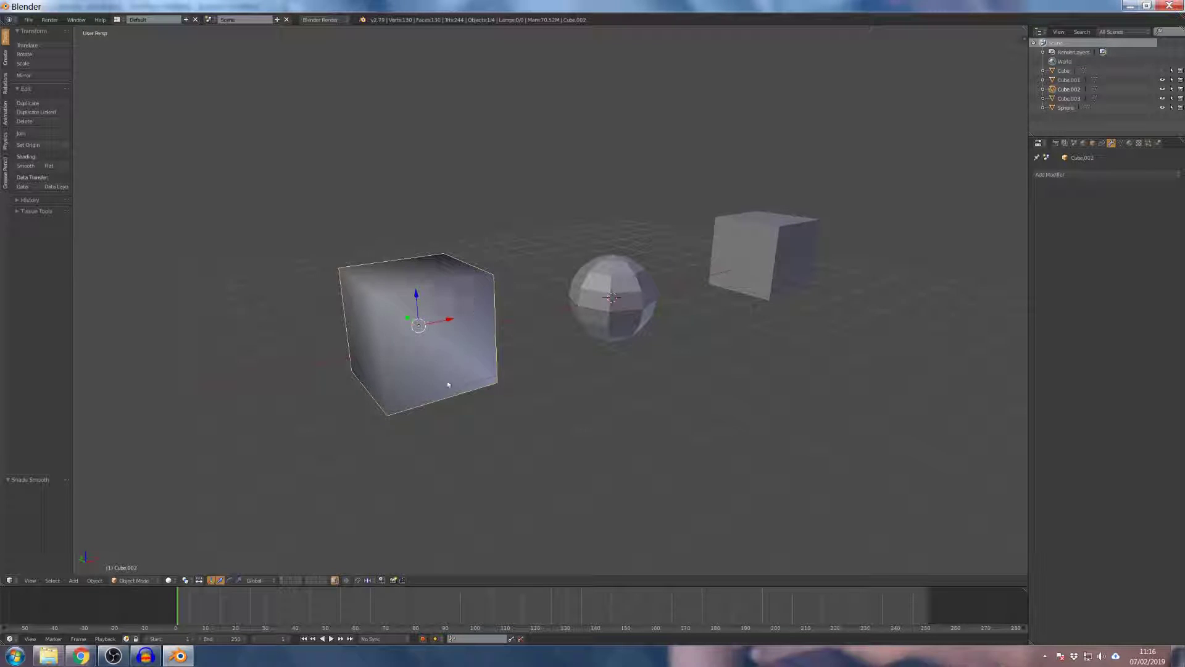
scroll(449, 371, down, 5)
middle_drag(450, 352, 468, 298)
scroll(466, 307, up, 4)
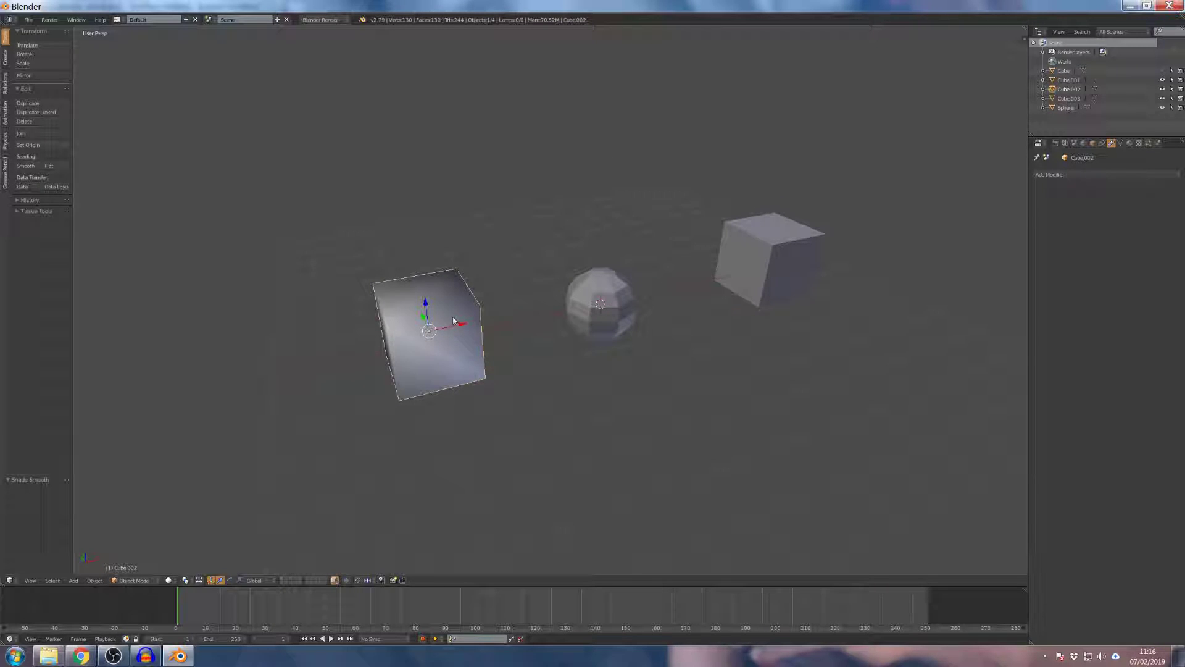
Apply smooth shading to the sphere and examine its surface and outline.
right_click(604, 292)
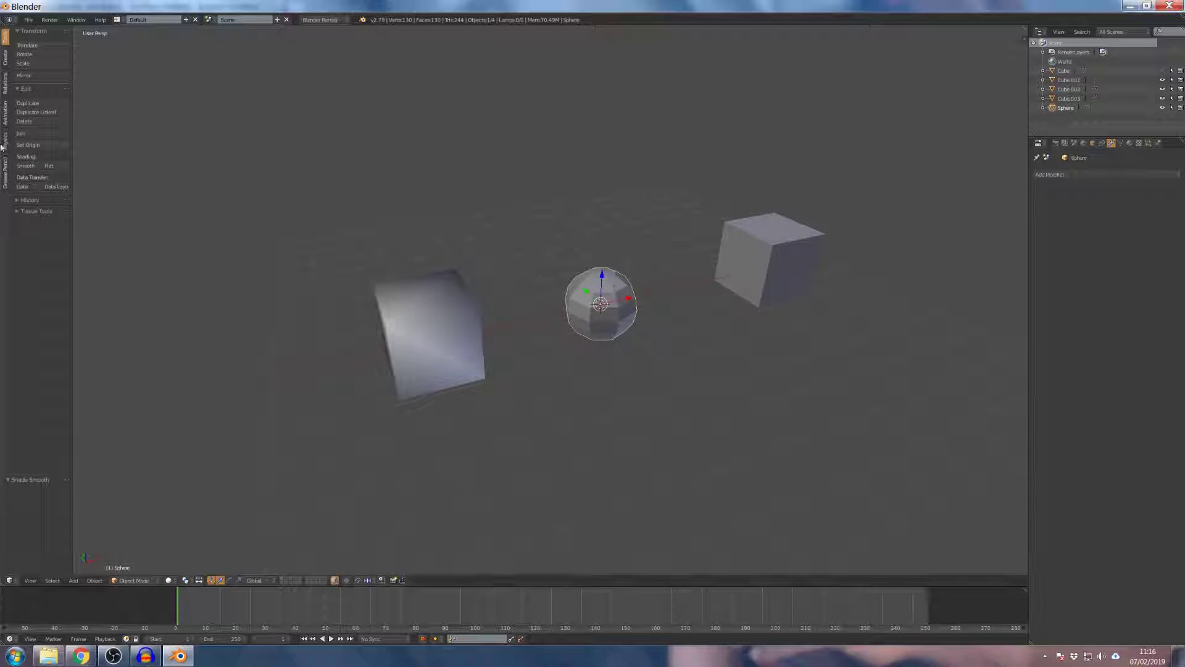
click(27, 166)
middle_drag(484, 243, 450, 225)
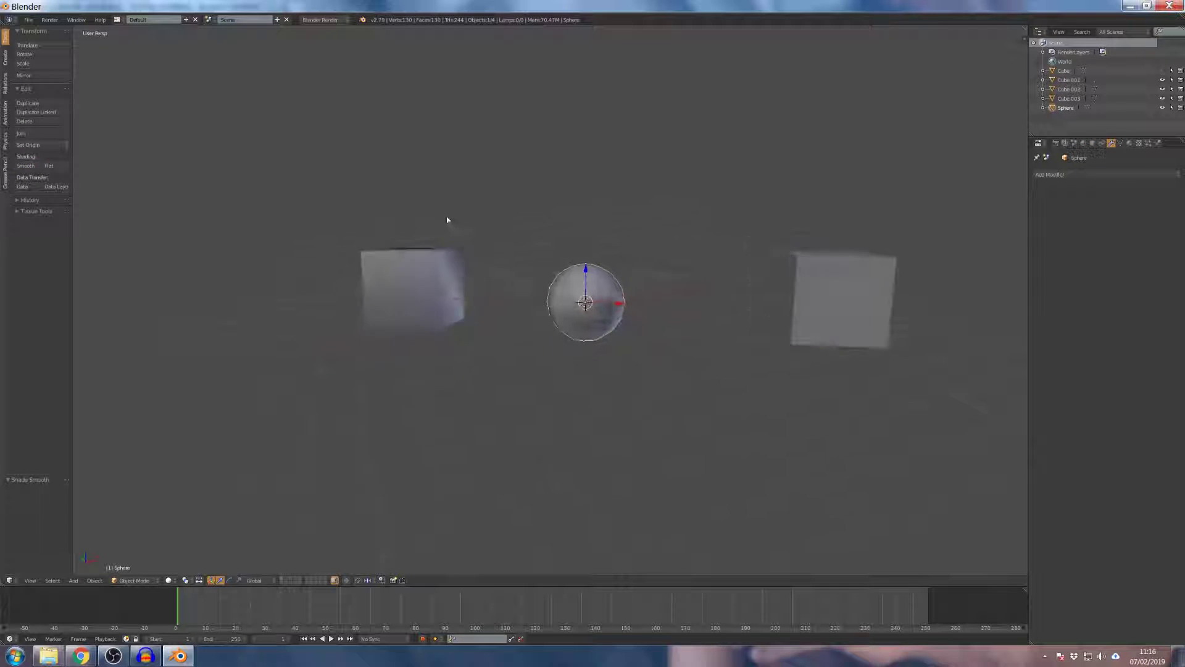
scroll(596, 282, up, 6)
mouse_move(595, 282)
middle_down()
mouse_move(638, 341)
mouse_move(651, 295)
mouse_move(611, 274)
middle_up()
scroll(614, 271, down, 3)
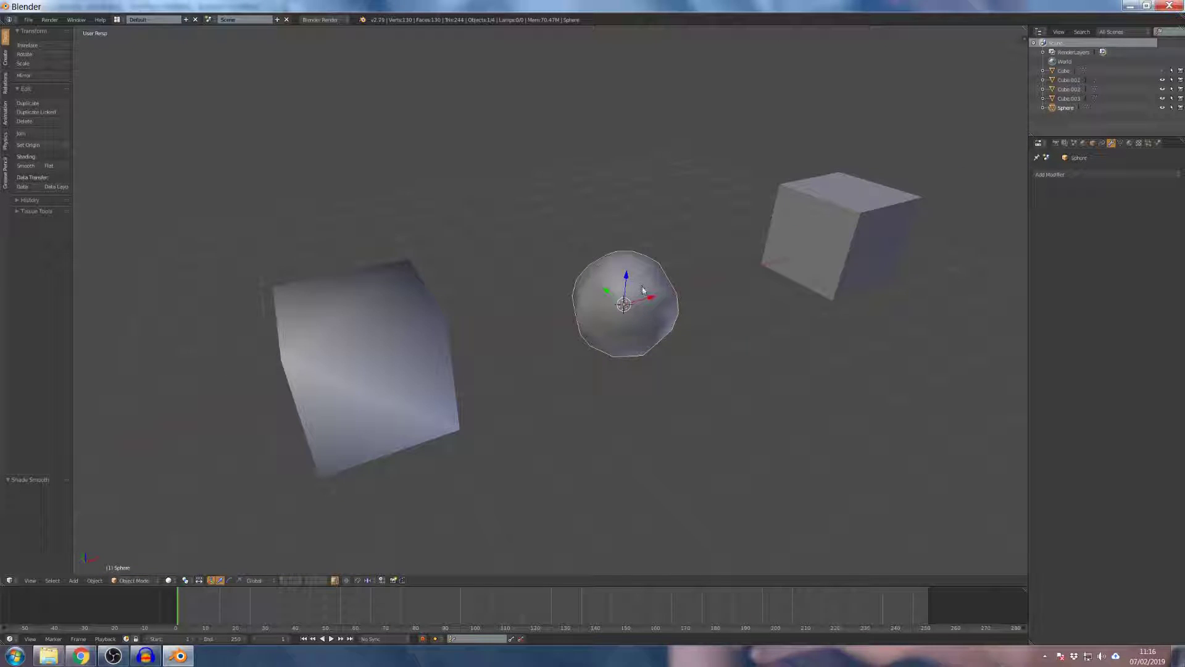
Set both the sphere and Cube.002 back to flat shading.
click(49, 166)
right_click(278, 309)
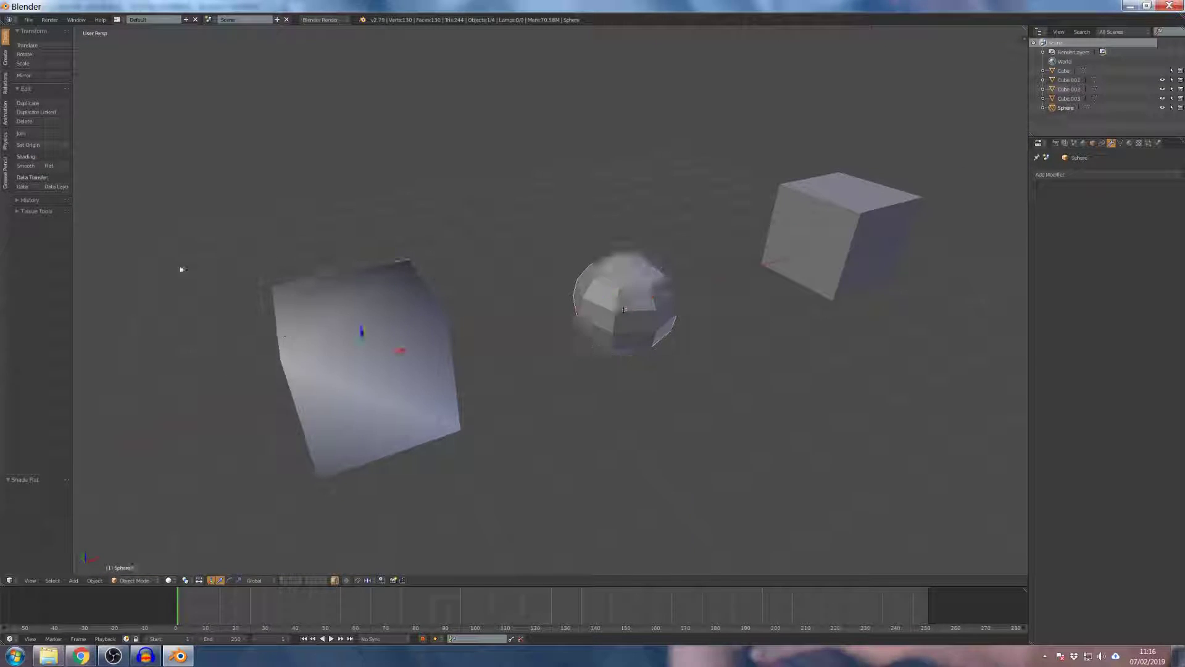
click(26, 166)
click(48, 165)
middle_drag(290, 303, 316, 301)
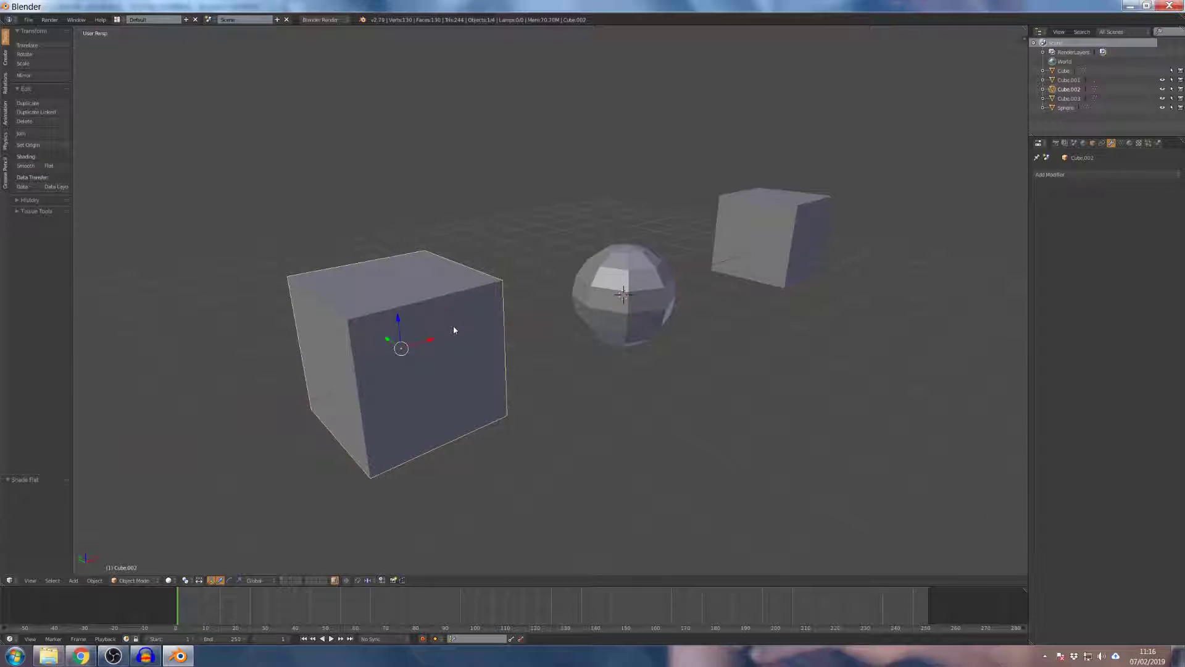
scroll(453, 330, down, 6)
scroll(470, 287, up, 3)
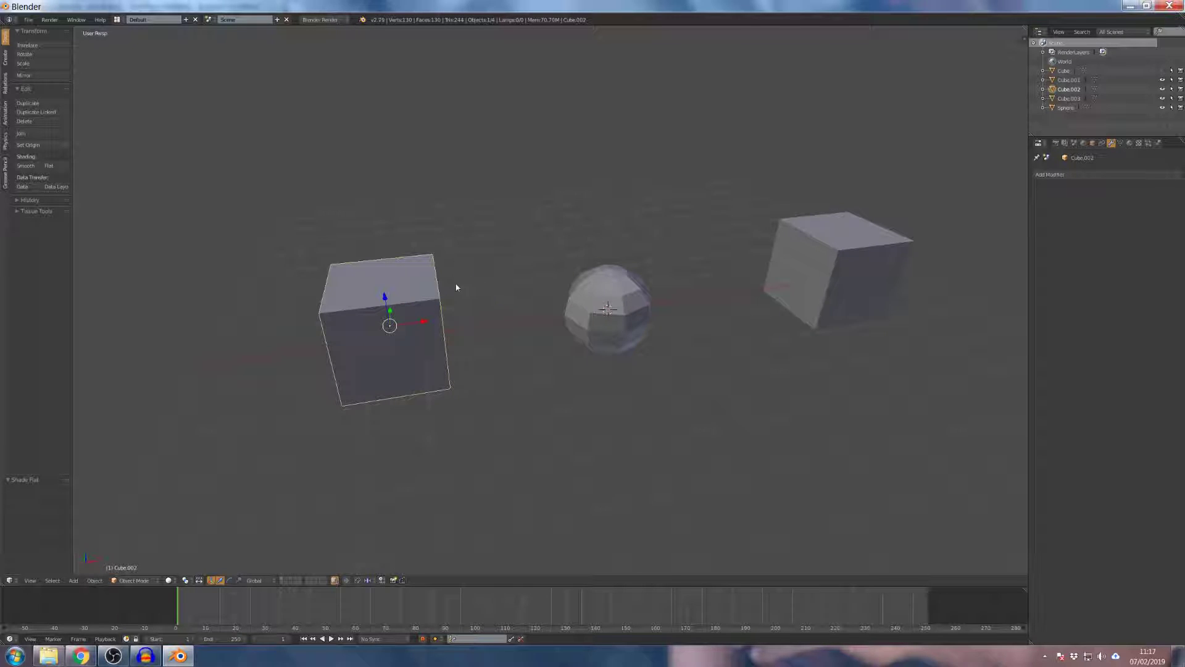
scroll(476, 238, down, 3)
mouse_move(476, 238)
middle_down()
mouse_move(519, 243)
mouse_move(513, 230)
mouse_move(488, 232)
middle_up()
scroll(502, 220, down, 2)
scroll(503, 220, up, 2)
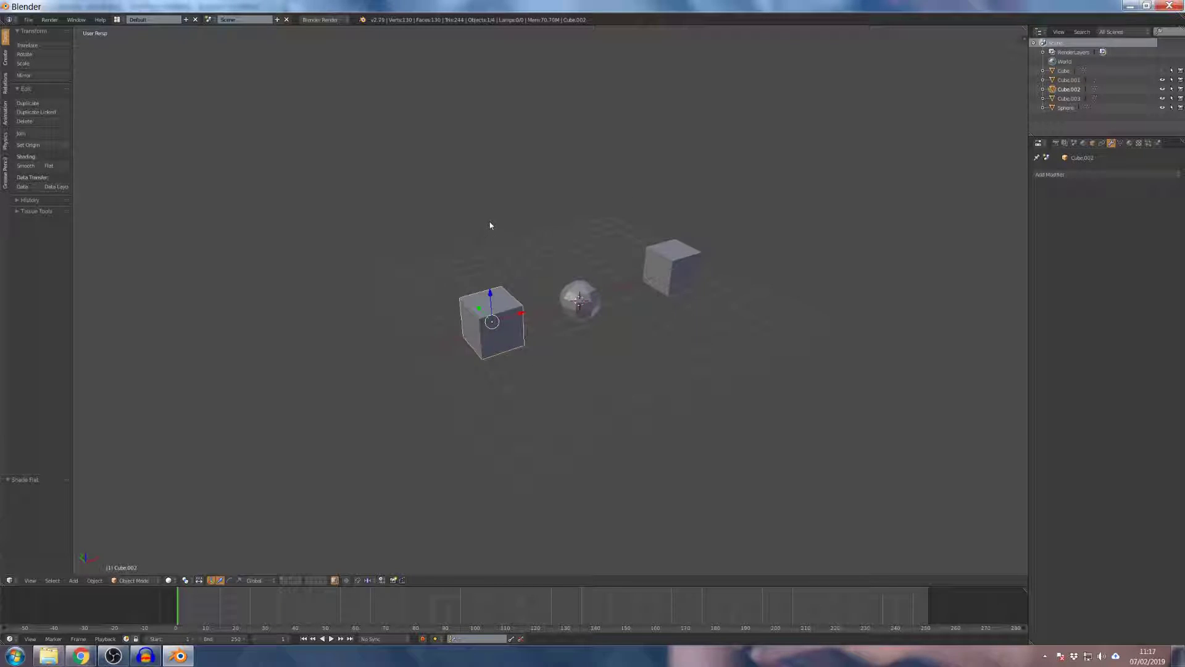
scroll(491, 225, up, 3)
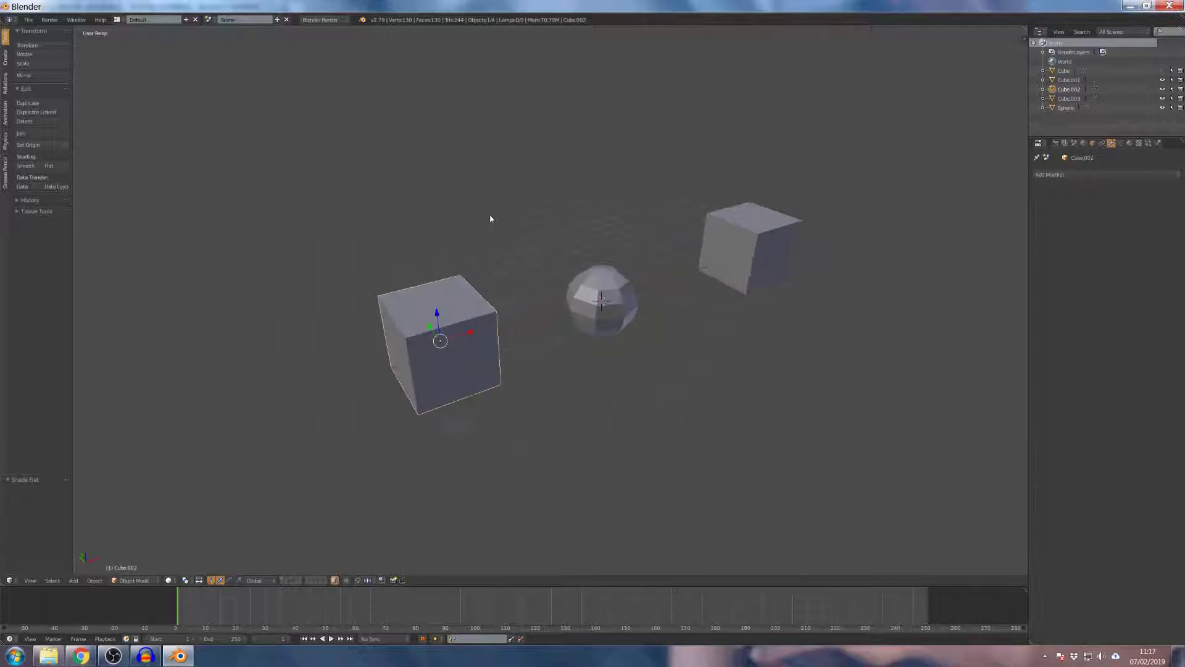
click(1055, 174)
In Edit Mode, add two loop cuts across Cube.003 and scale the new loops outward.
right_click(775, 238)
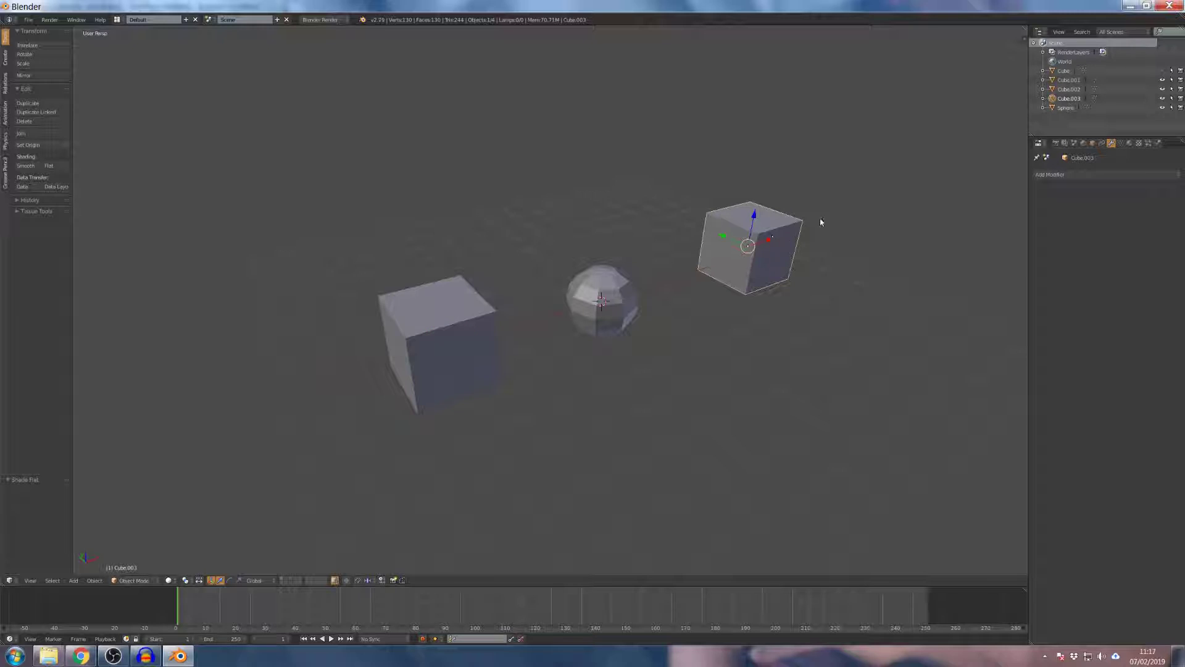
middle_drag(779, 221, 727, 217)
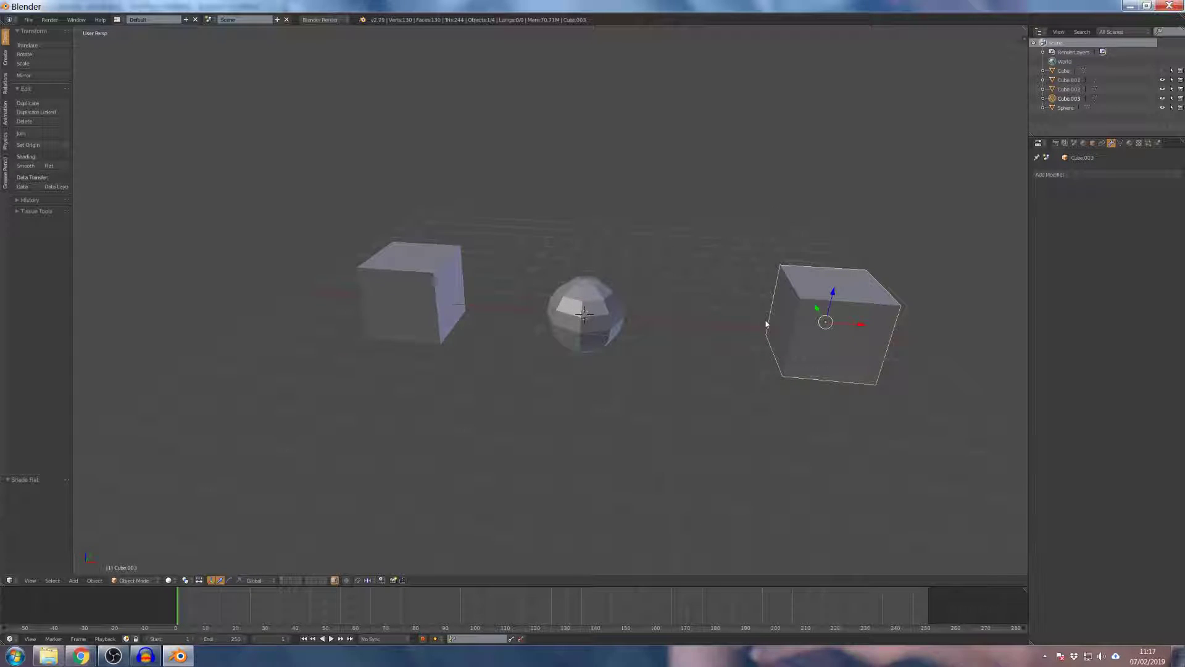
key(Tab)
key(ctrl+r)
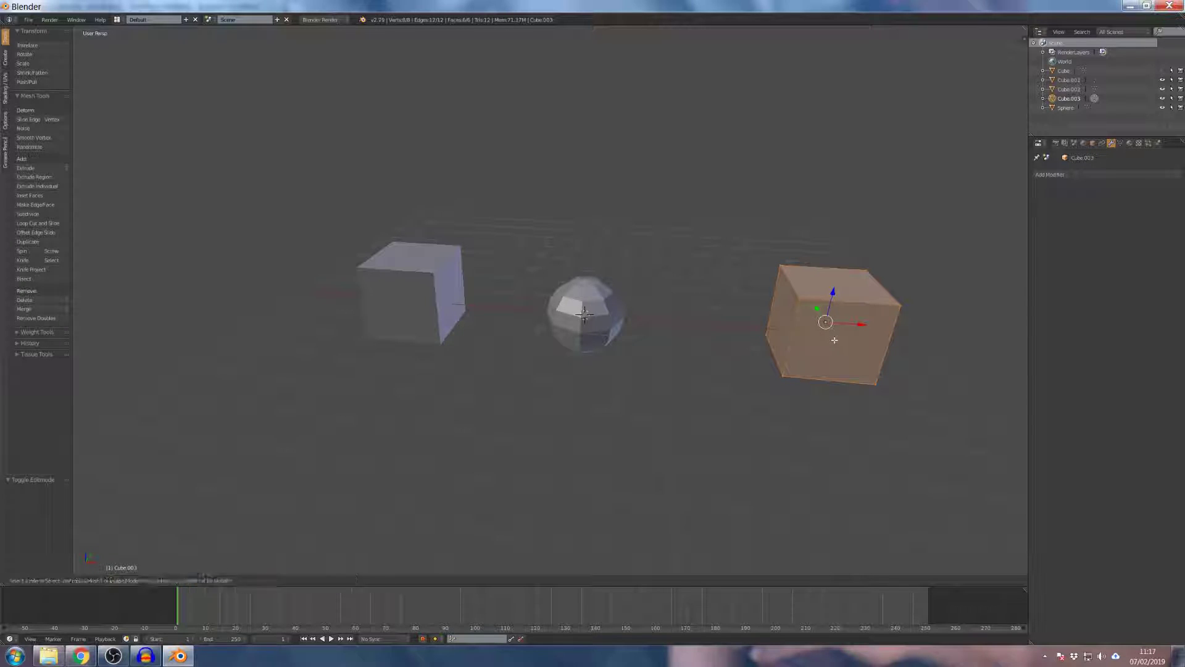
scroll(844, 299, up, 1)
click(845, 298)
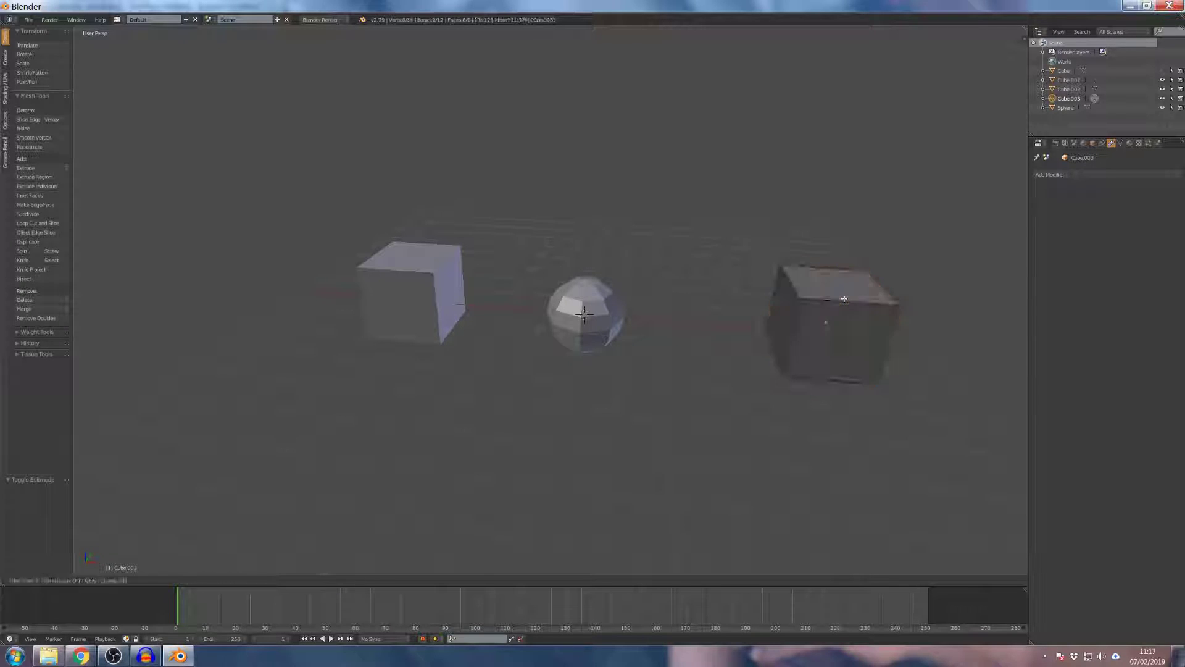
click(845, 300)
key(s)
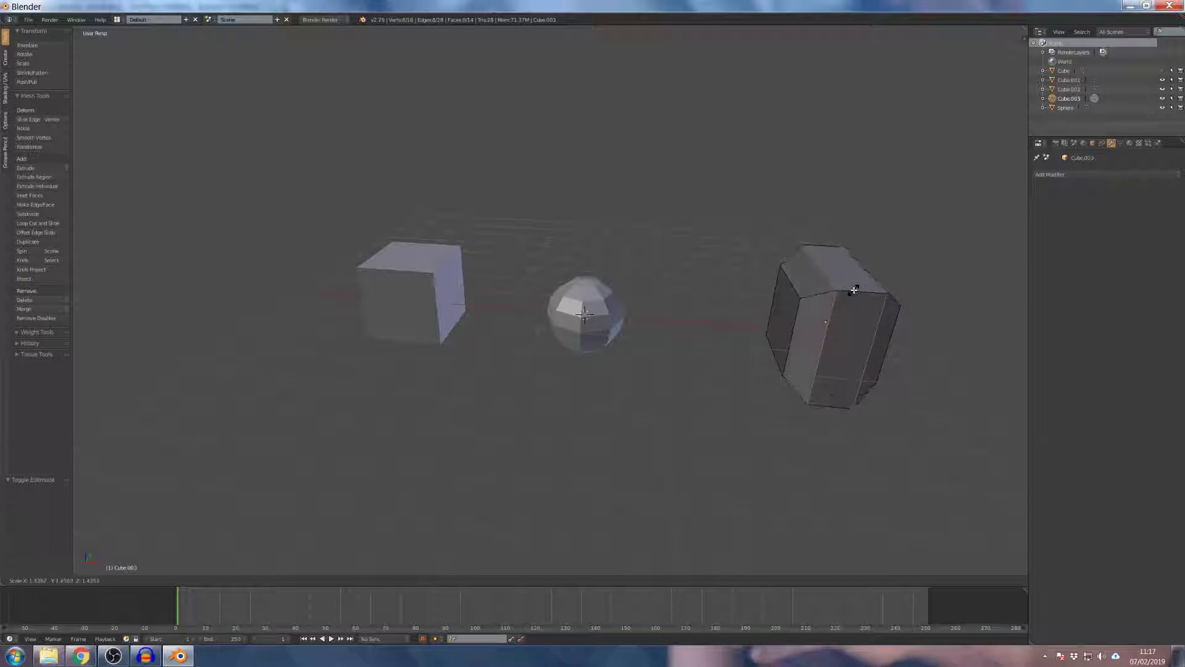
click(864, 301)
Add two vertical loop cuts to Cube.003 perpendicular to the first pair and scale them outward.
middle_drag(873, 297, 662, 278)
key(ctrl+r)
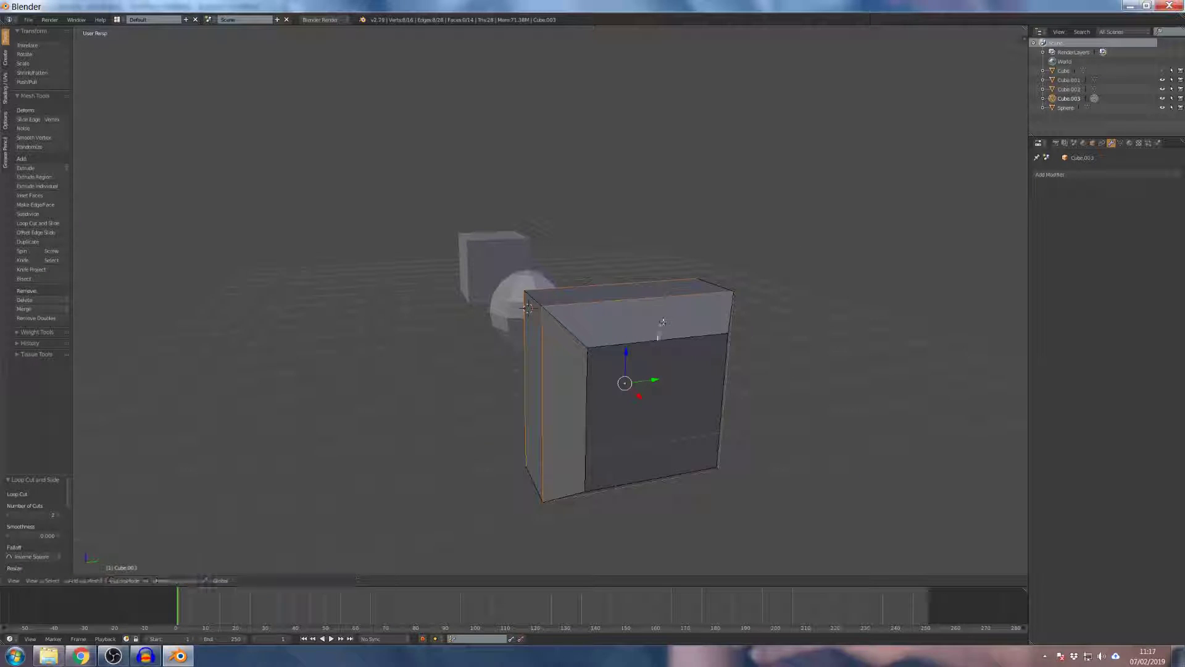
click(665, 322)
click(666, 322)
key(s)
click(647, 358)
scroll(597, 401, down, 3)
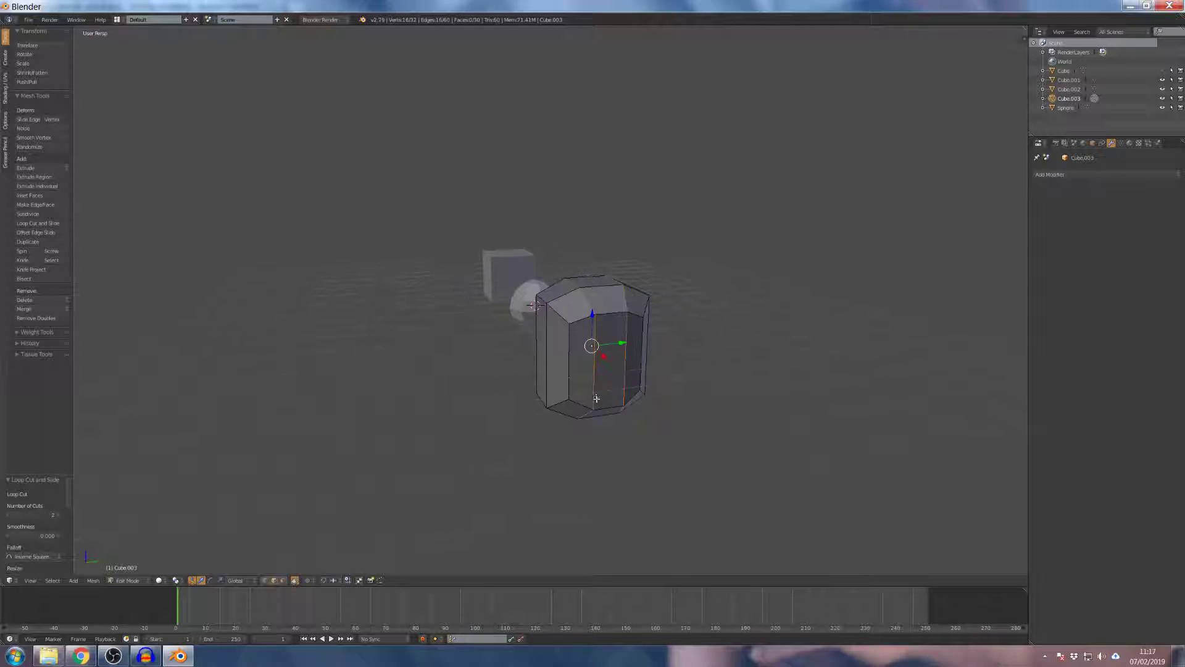
Add two horizontal loop cuts around Cube.003, scale them outward into a rounded shape, and return to Object Mode.
key(ctrl+r)
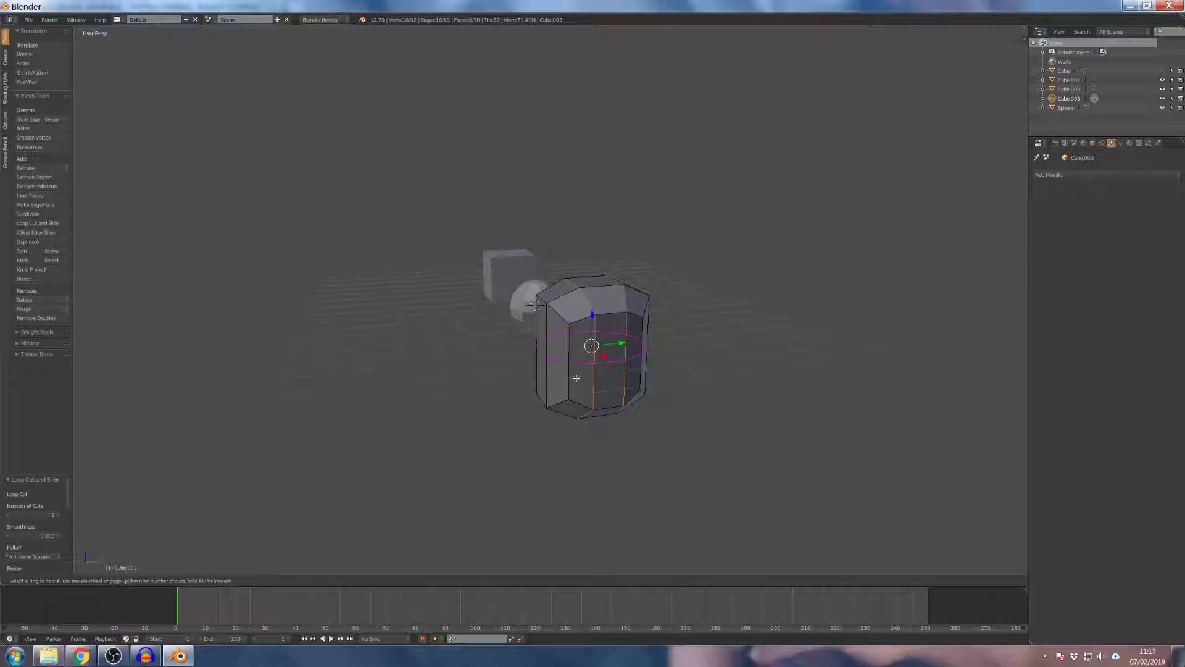
click(576, 378)
click(576, 378)
key(s)
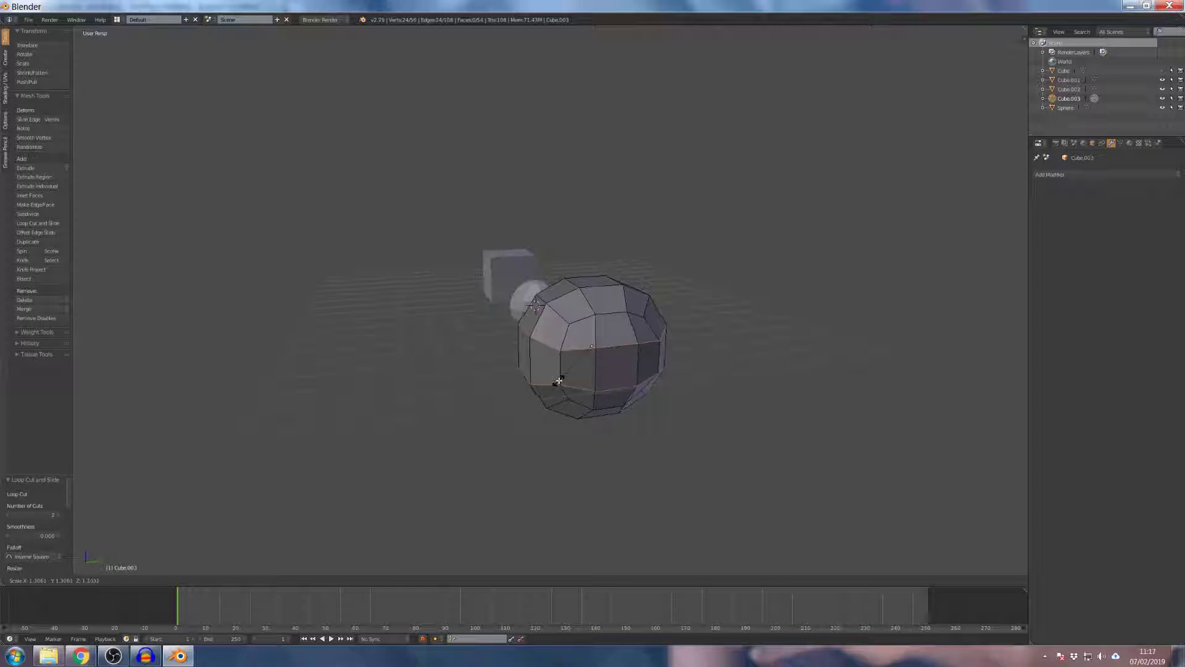
click(574, 377)
middle_drag(574, 376, 667, 284)
key(Tab)
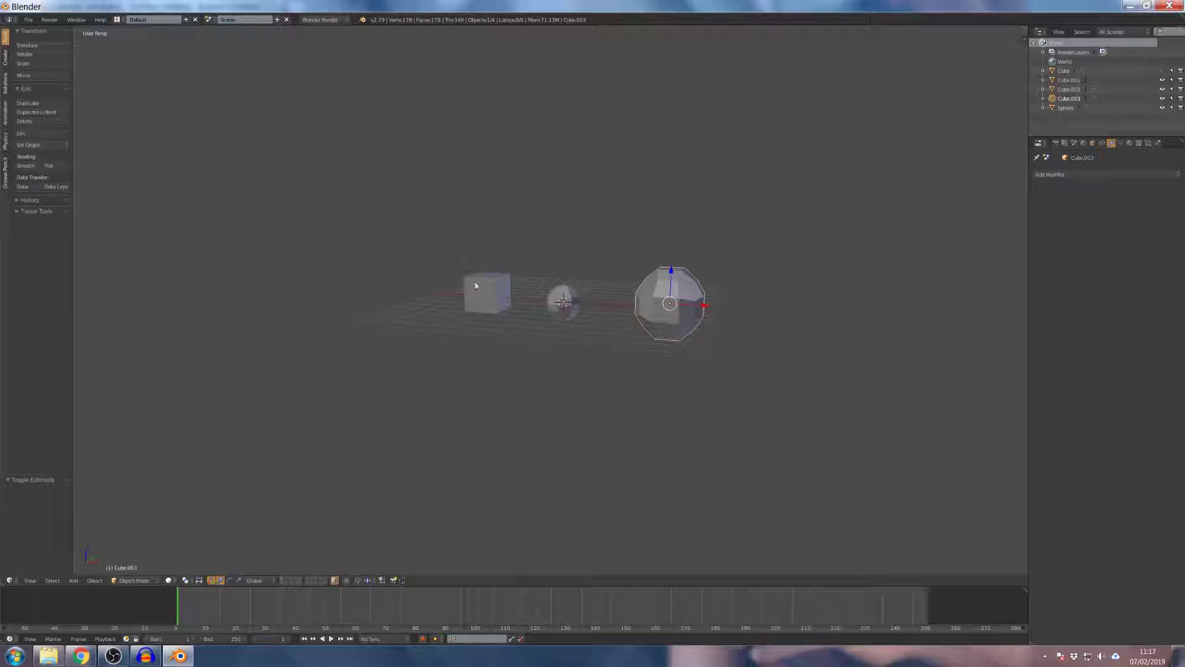
Apply smooth shading to the rounded Cube.003 and examine its edge loops in Edit Mode.
click(15, 166)
middle_drag(564, 238, 615, 283)
key(Tab)
middle_drag(693, 291, 714, 264)
scroll(703, 286, up, 3)
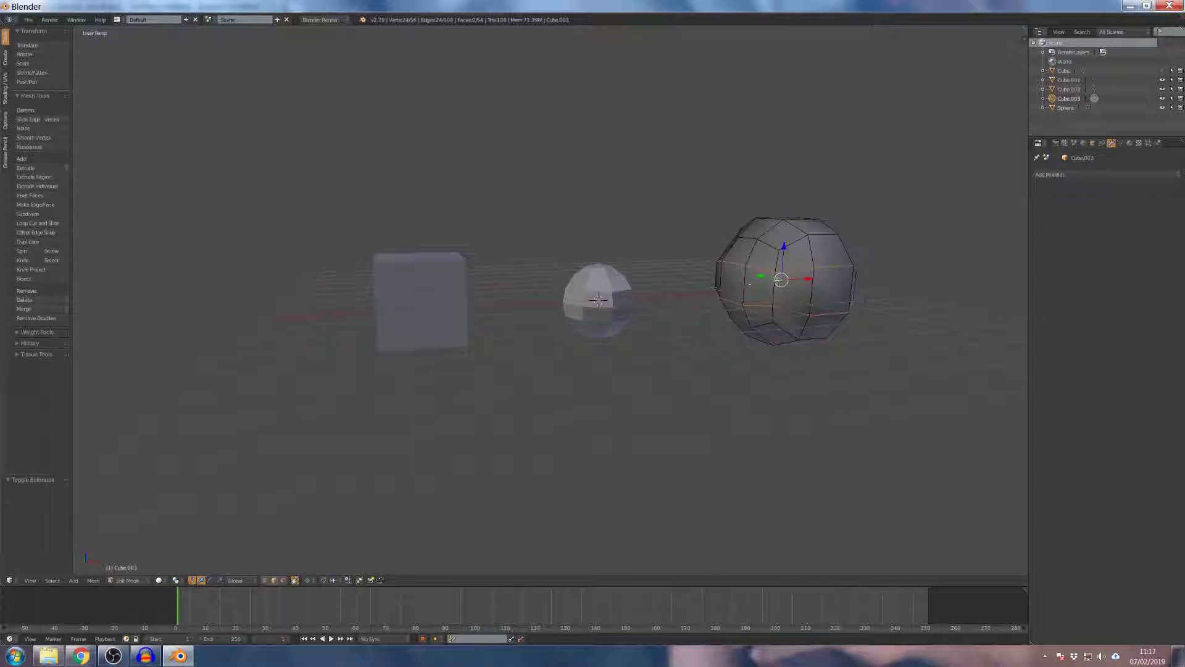
scroll(740, 270, down, 2)
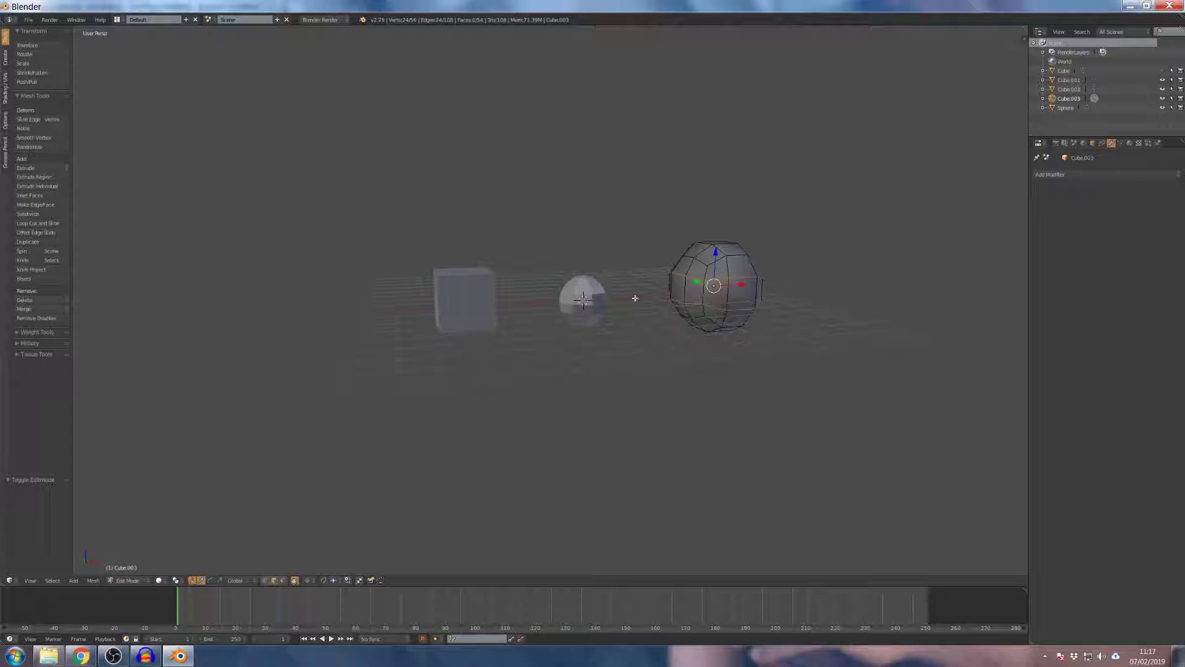
scroll(735, 271, down, 3)
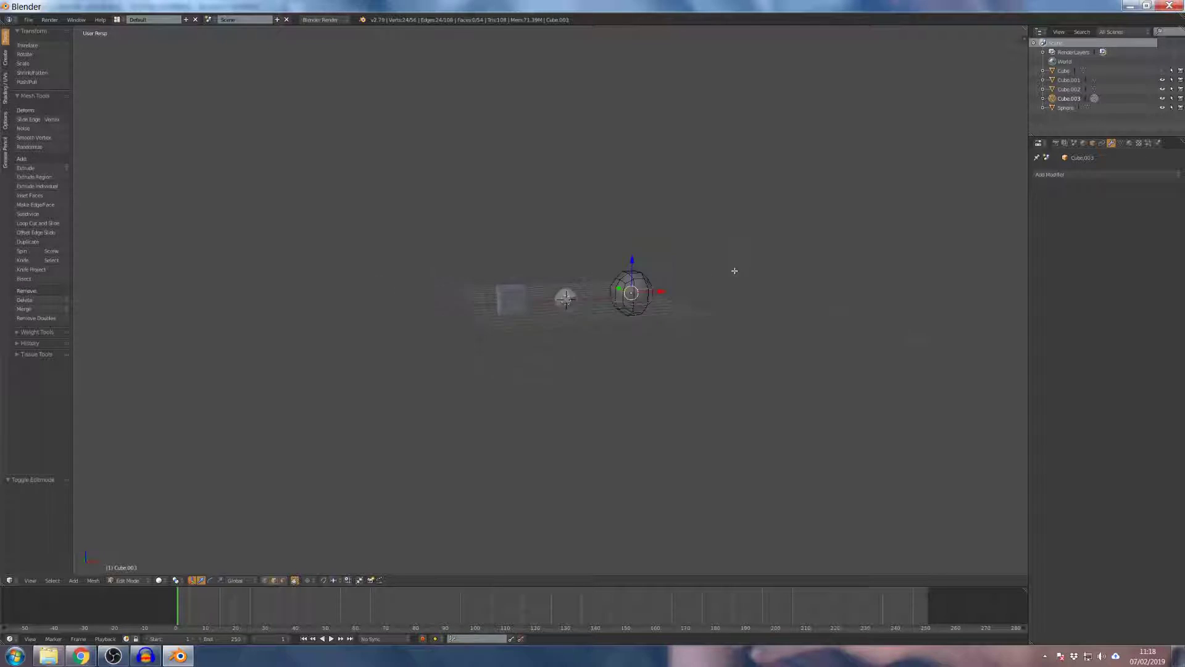
middle_drag(634, 277, 514, 309)
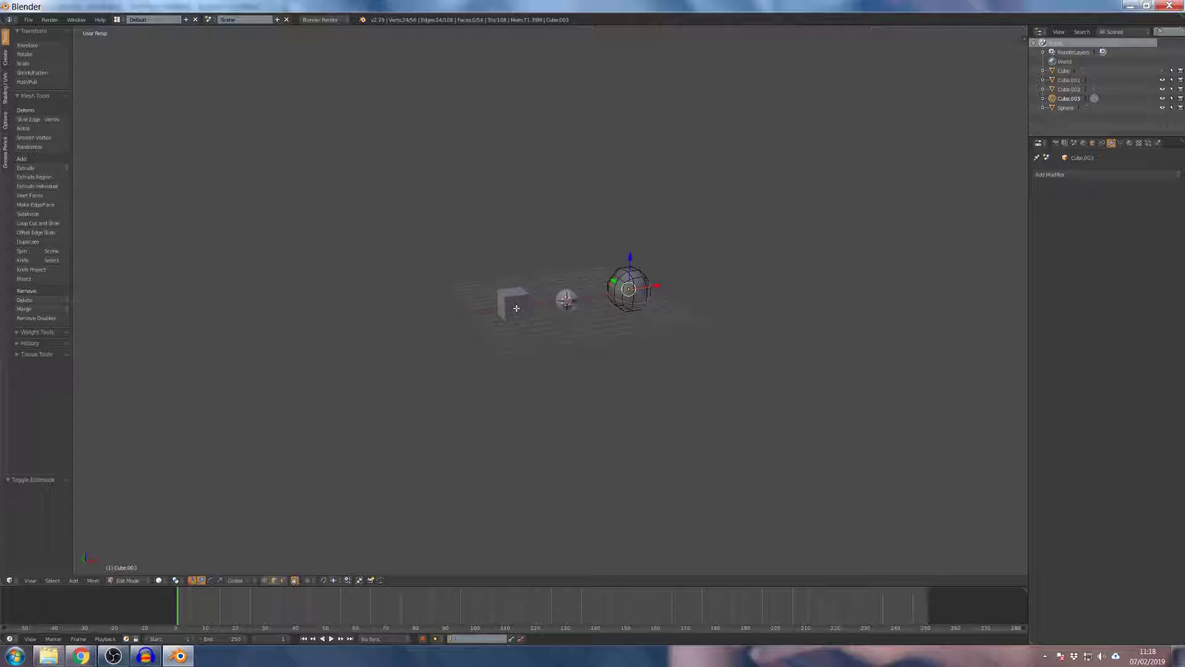
key(Tab)
Select Cube.002 in Object Mode and add a Subdivision Surface modifier to it.
right_click(516, 306)
click(1051, 175)
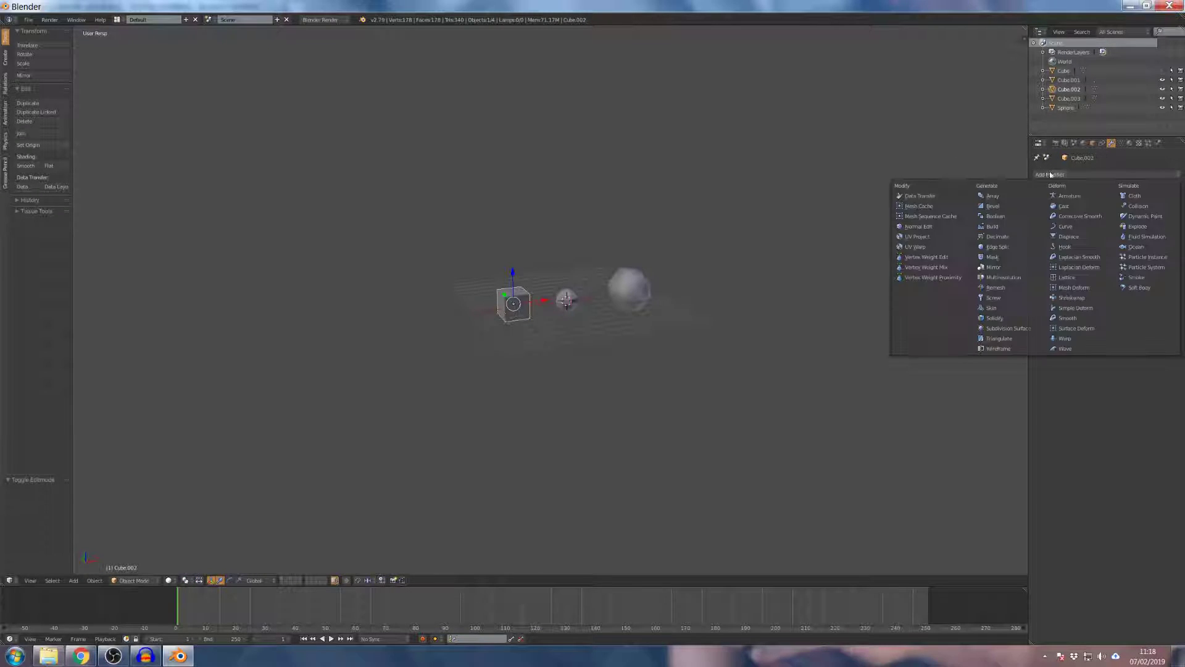
click(1001, 328)
scroll(507, 334, up, 4)
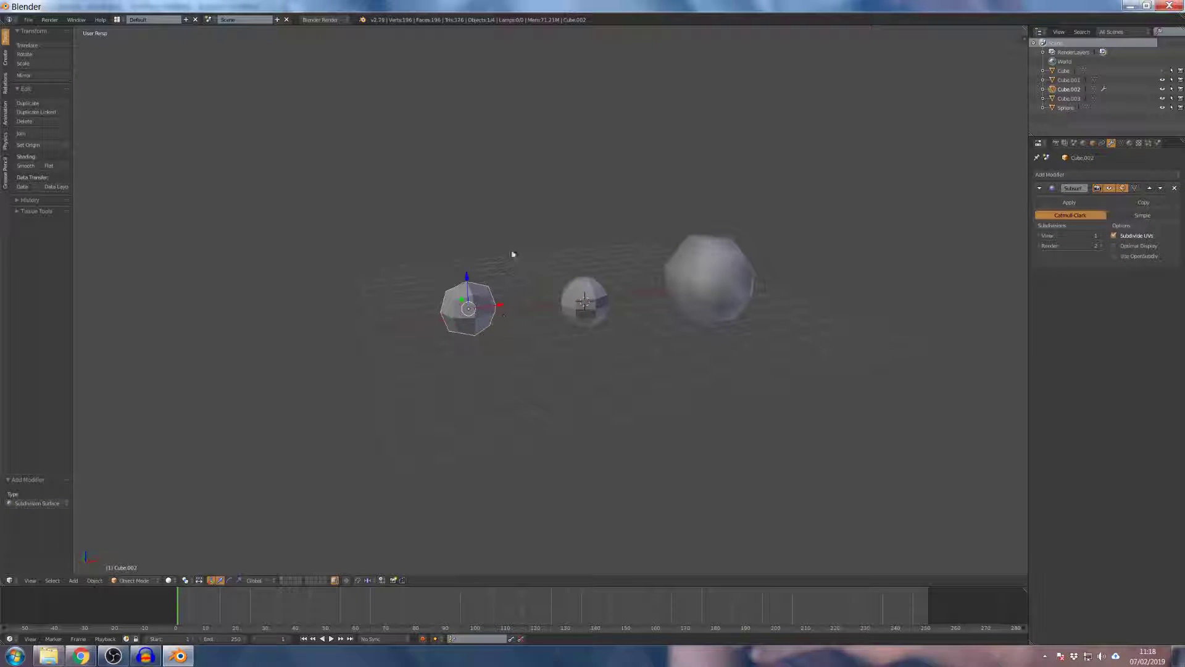
Scale Cube.002 up to about 2.7 times its size and inspect it from several angles.
key(s)
click(630, 161)
scroll(572, 203, down, 4)
middle_drag(572, 203, 547, 230)
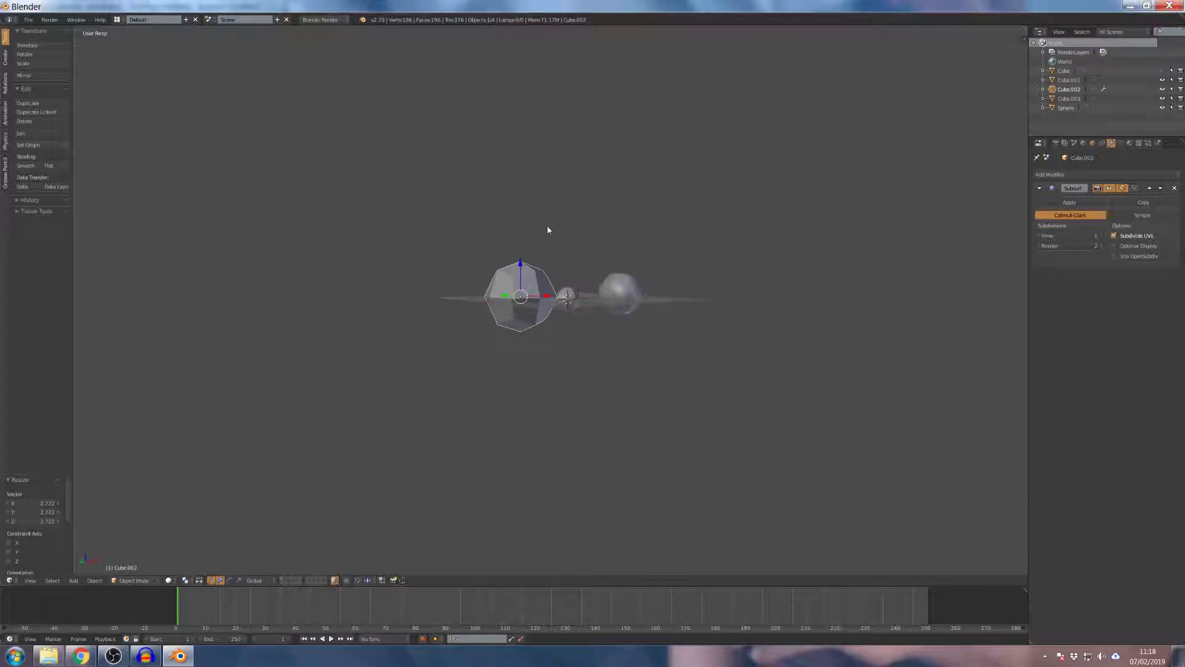
scroll(531, 312, up, 4)
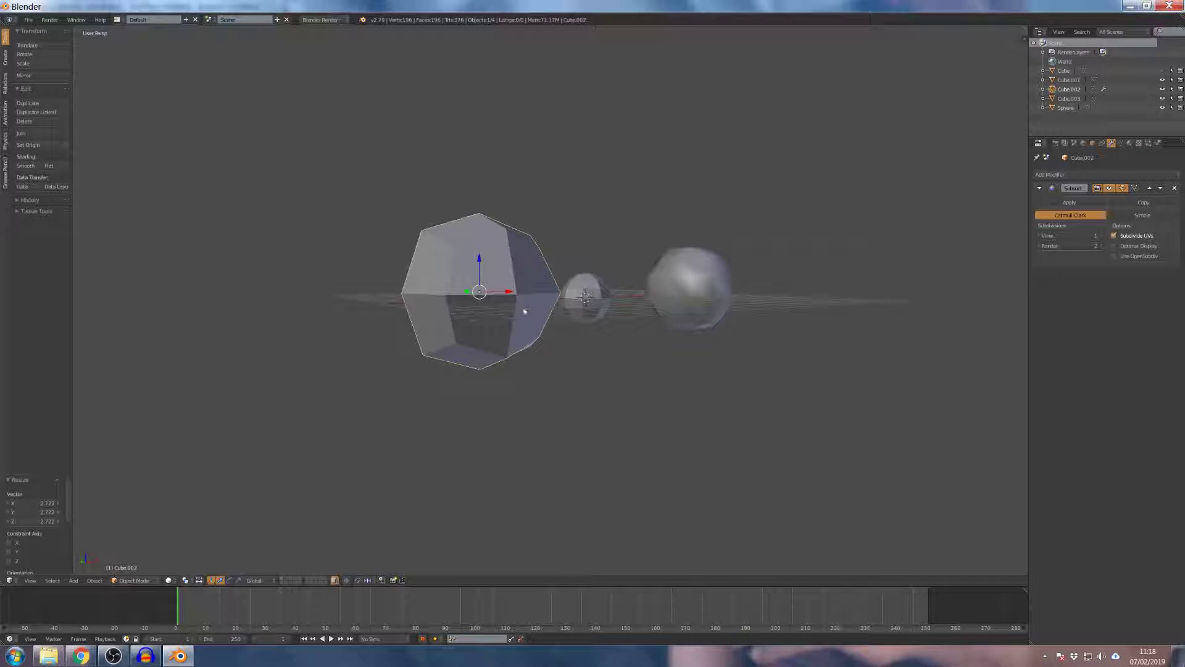
middle_drag(511, 283, 570, 356)
scroll(563, 354, down, 2)
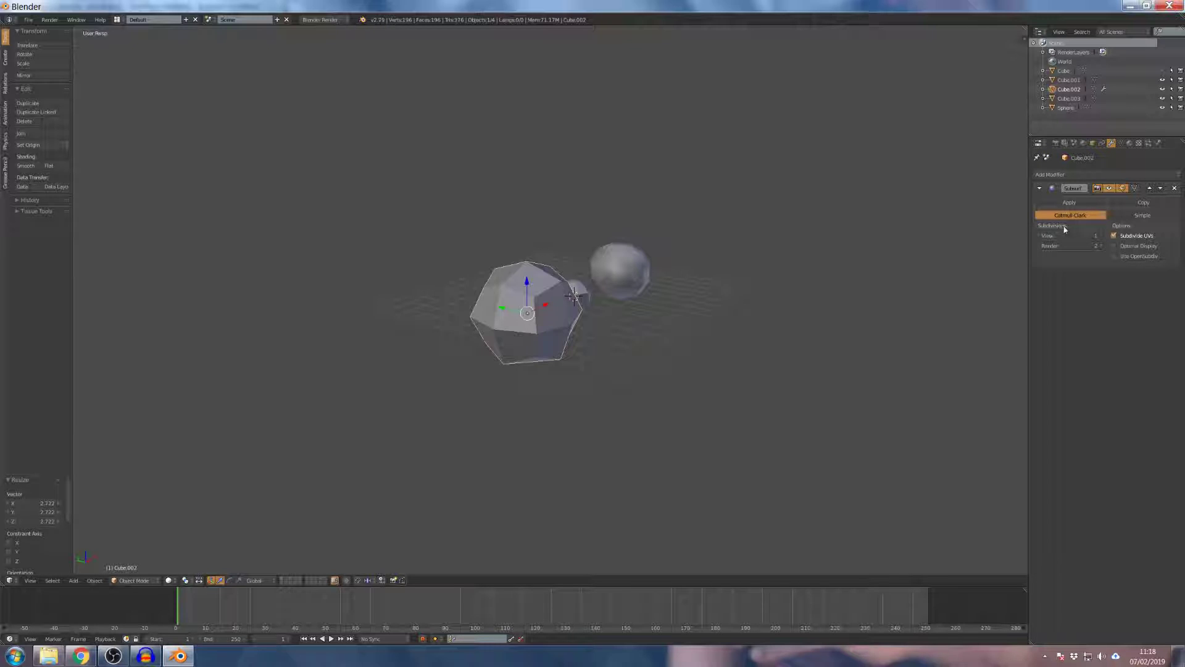
Add a new cube and move it up along the Z axis, well above the other objects.
scroll(669, 228, down, 5)
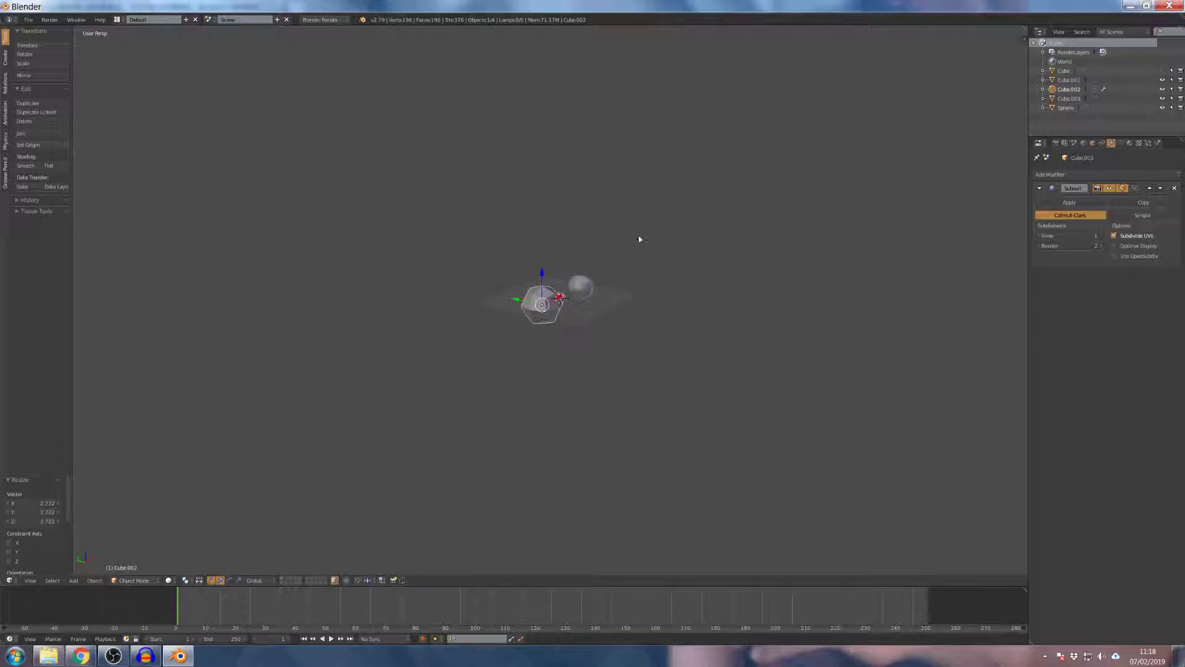
key(shift+a)
mouse_move(589, 375)
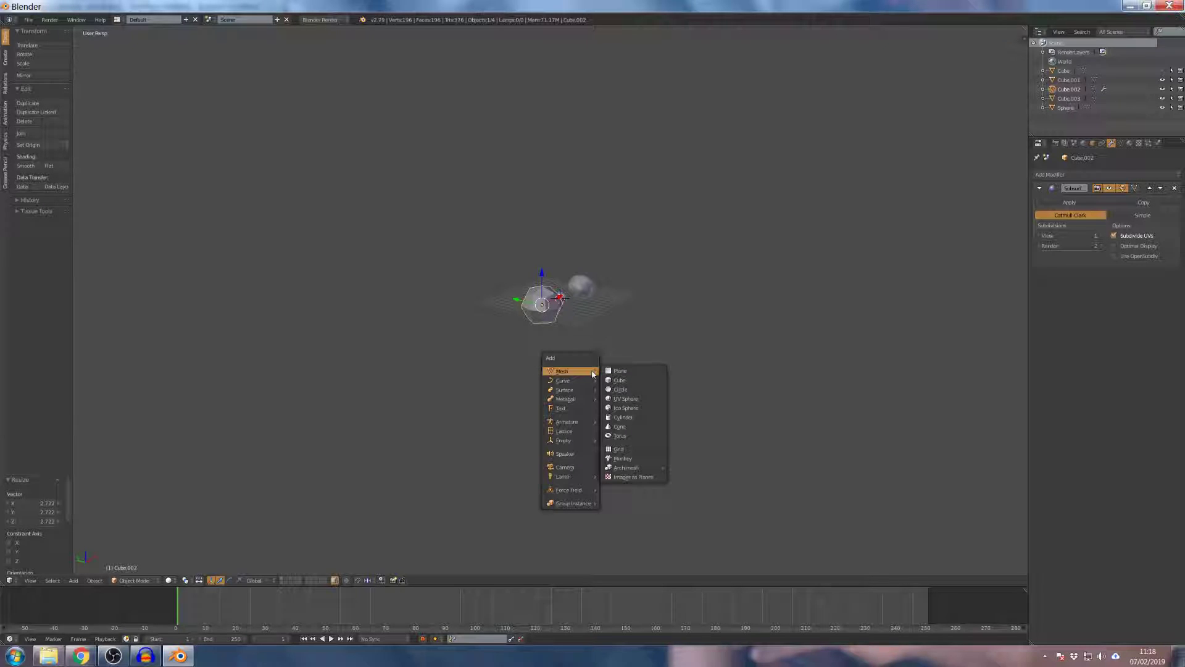
click(641, 374)
right_click(573, 298)
key(g)
key(Escape)
right_click(565, 299)
key(g)
key(z)
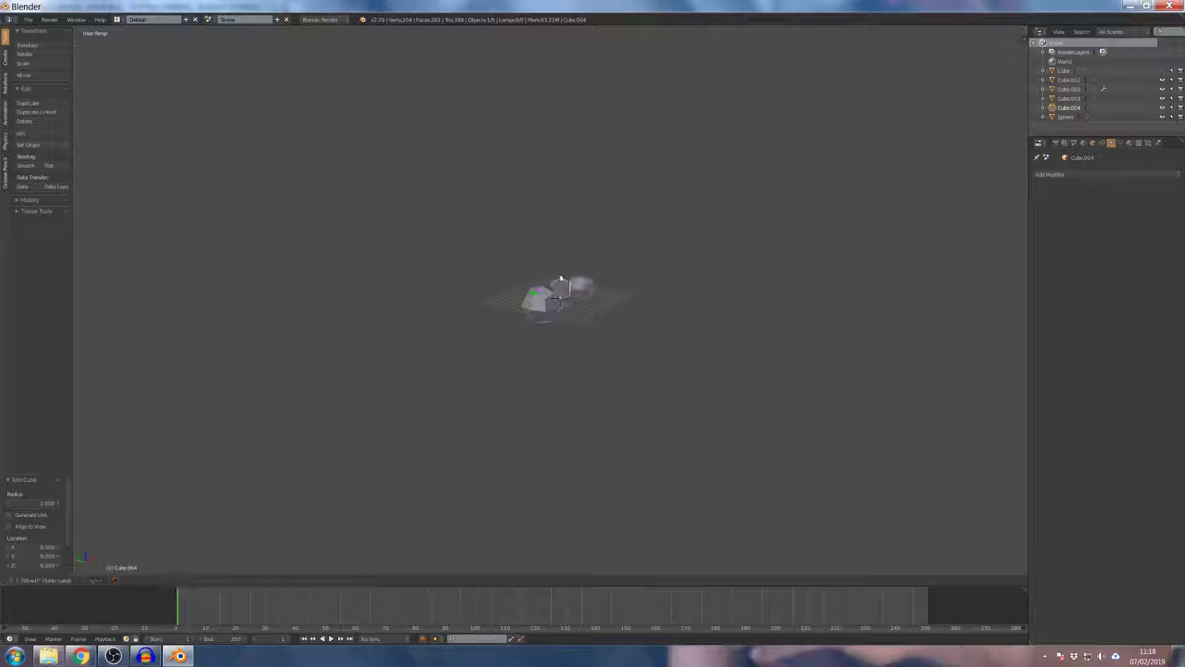
click(561, 191)
Delete the newly added cube above the scene in Object Mode and reselect Cube.002.
key(Tab)
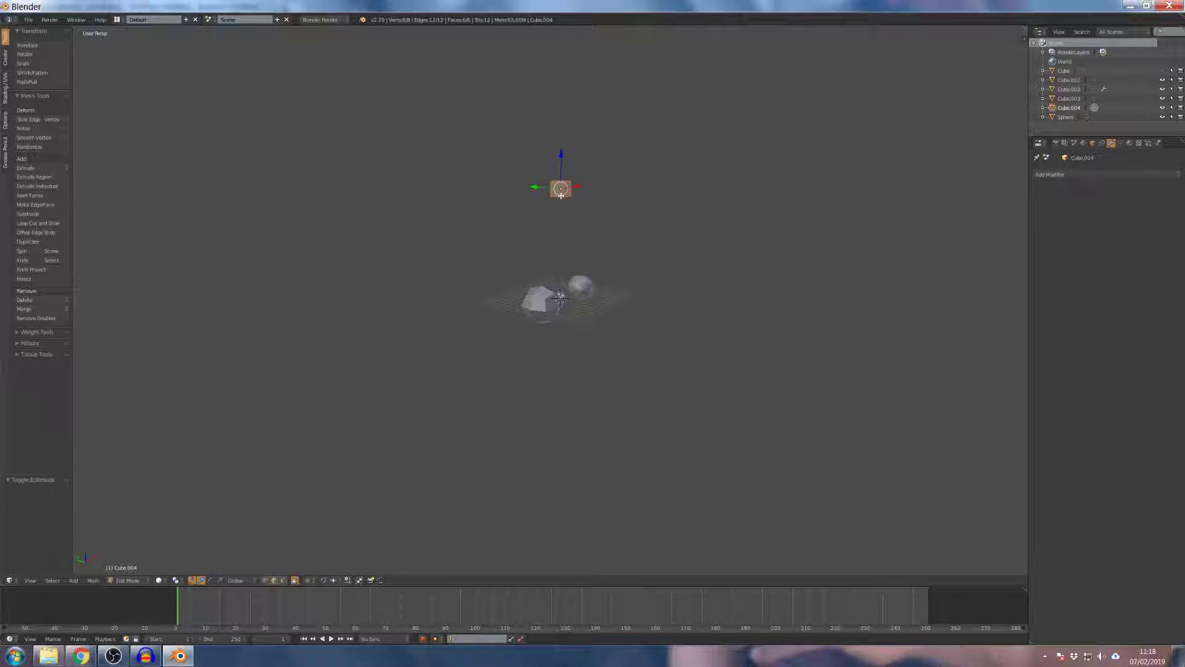
key(w)
key(Tab)
key(x)
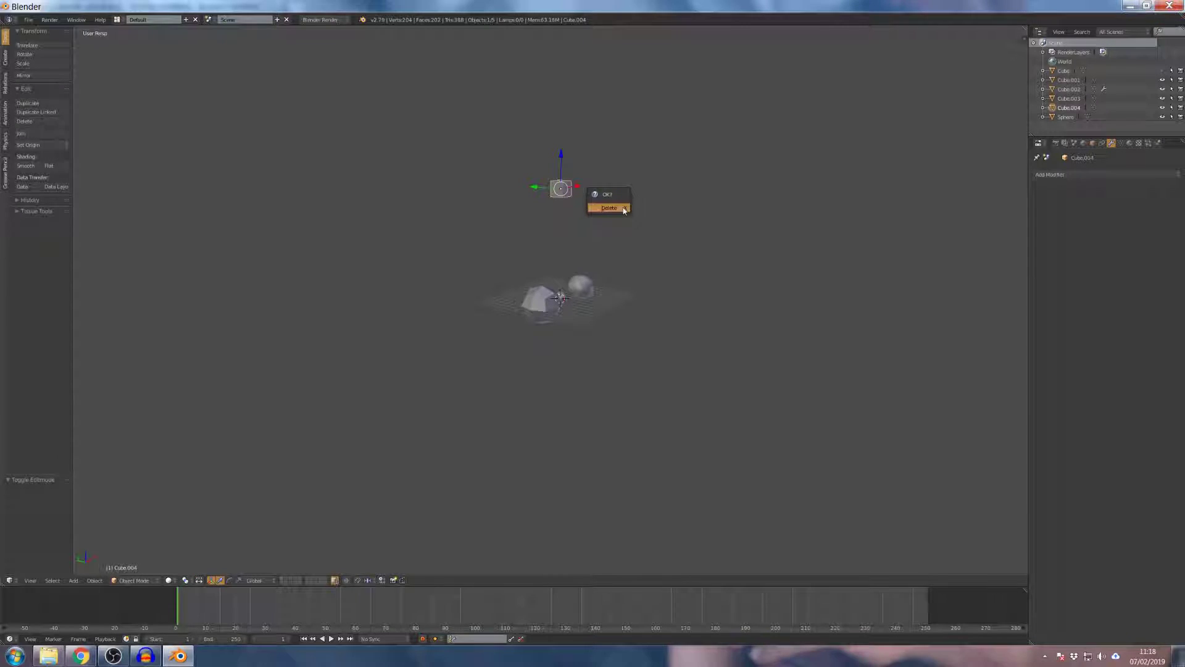
click(621, 205)
right_click(541, 314)
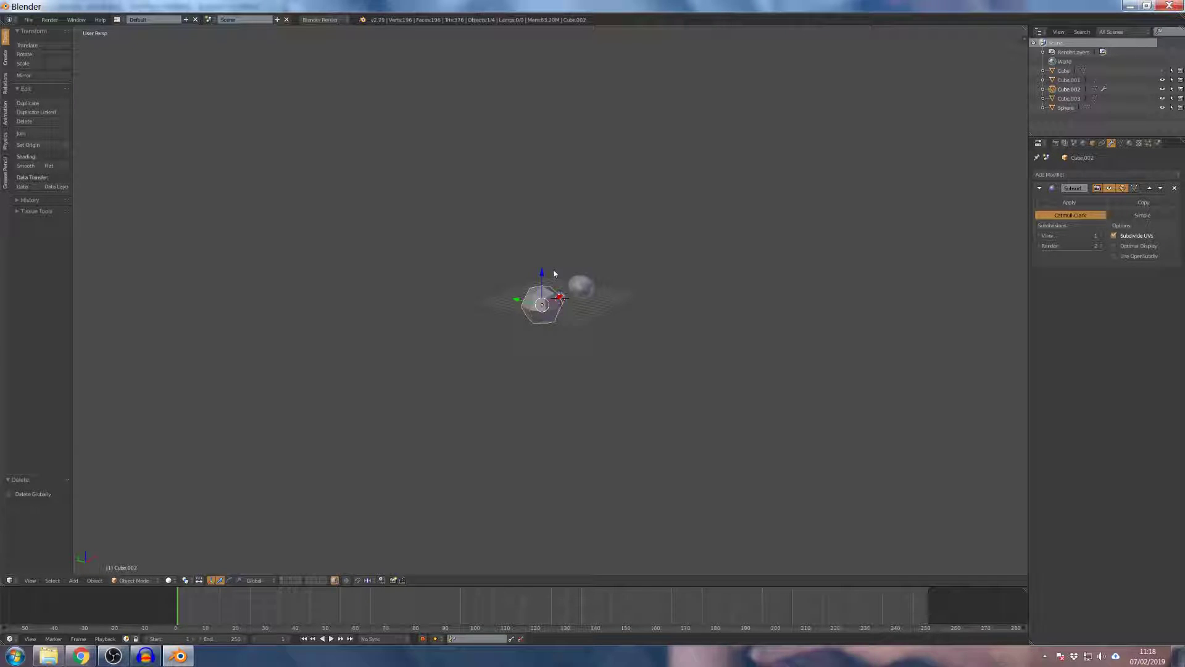
Raise the viewport subdivision level of Cube.002's Subdivision Surface modifier to 6.
scroll(553, 269, up, 4)
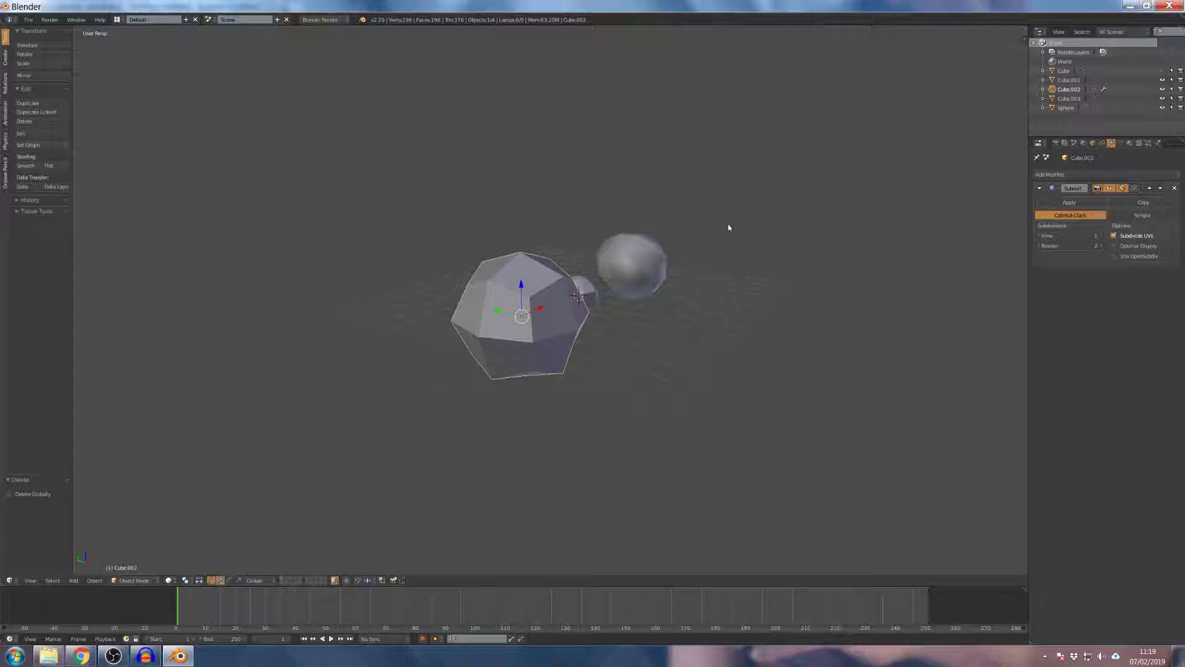
scroll(611, 272, down, 5)
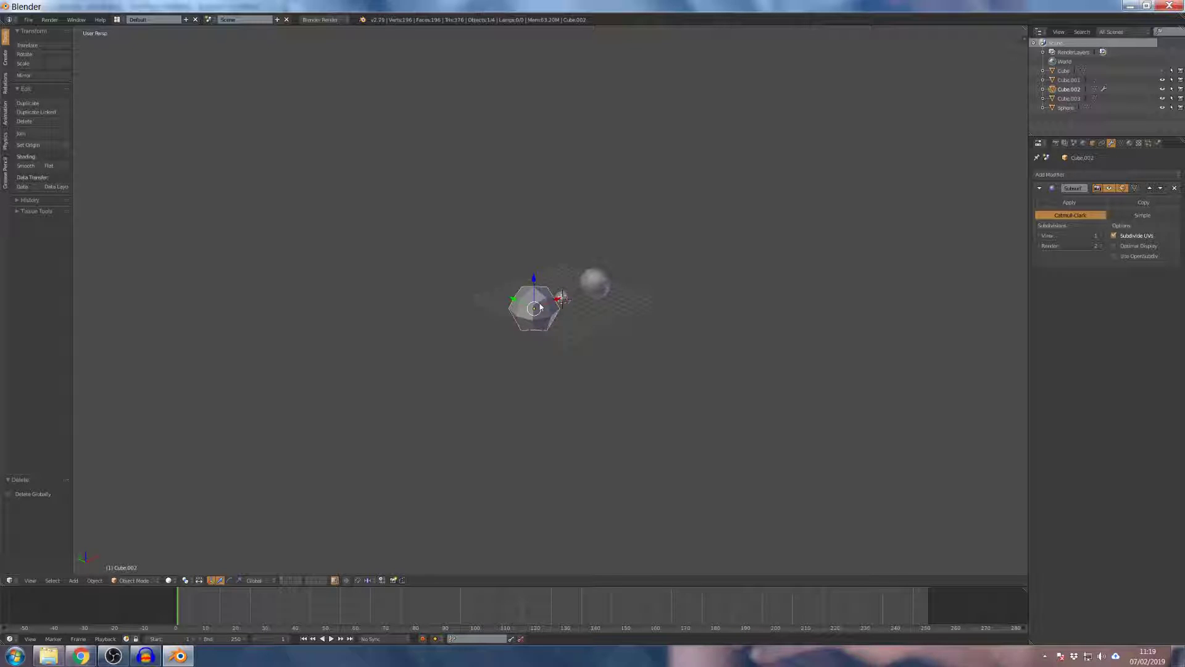
scroll(542, 307, down, 1)
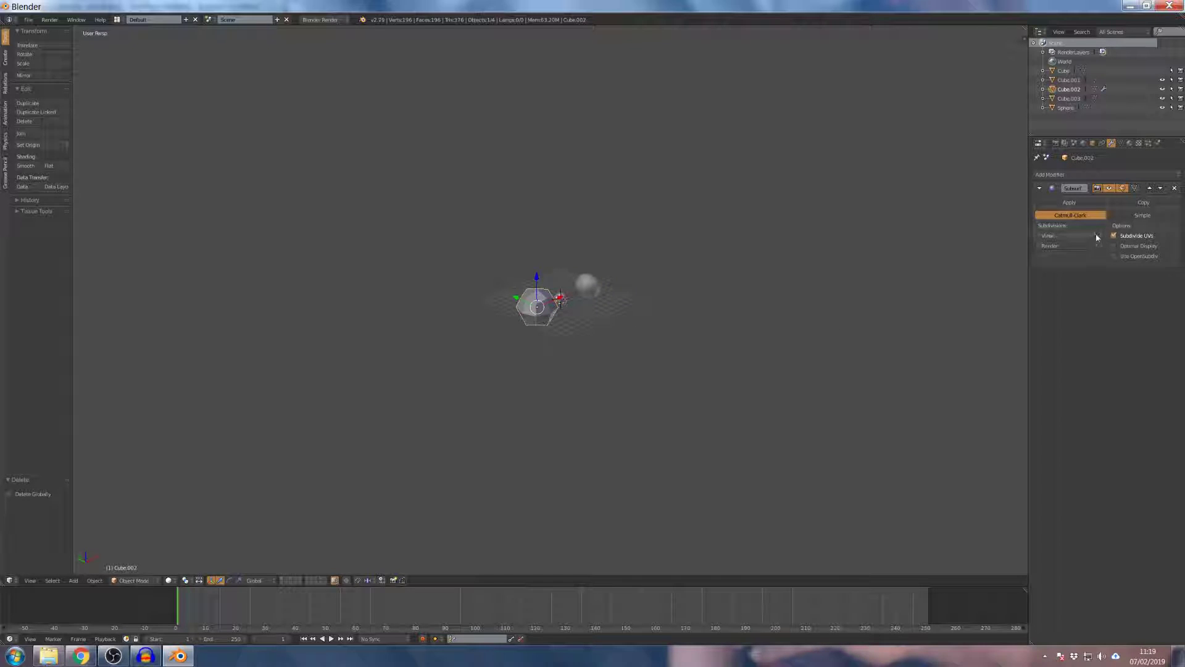
scroll(526, 298, up, 5)
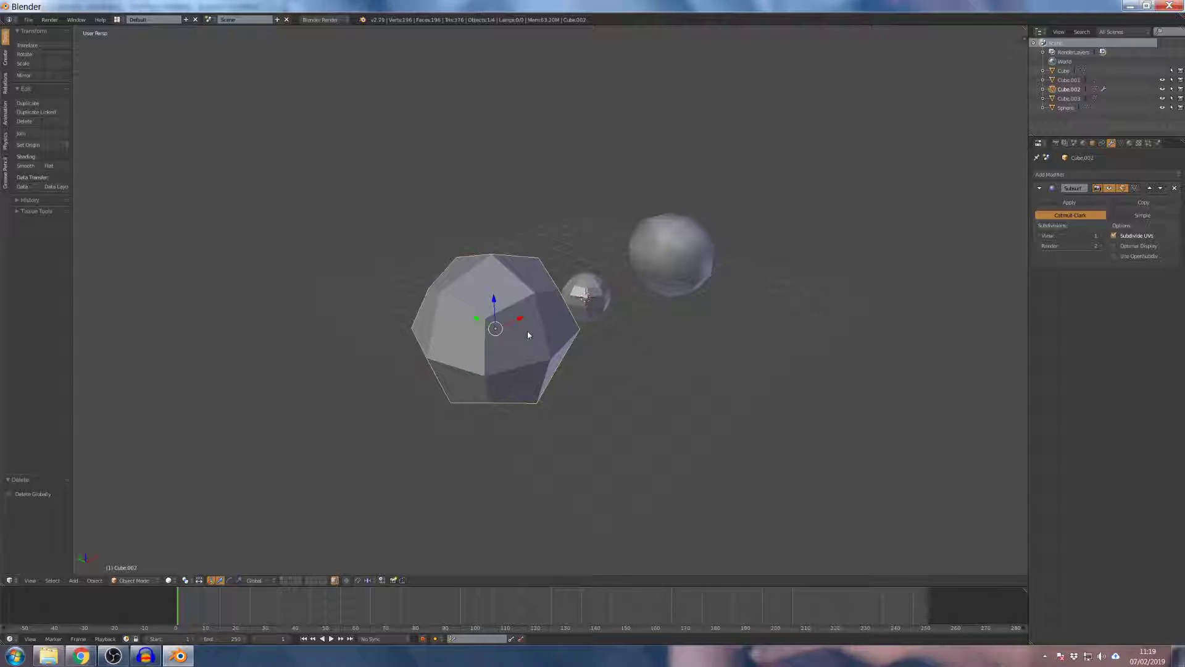
click(1100, 237)
click(1101, 236)
click(1101, 236)
click(1101, 237)
click(1090, 236)
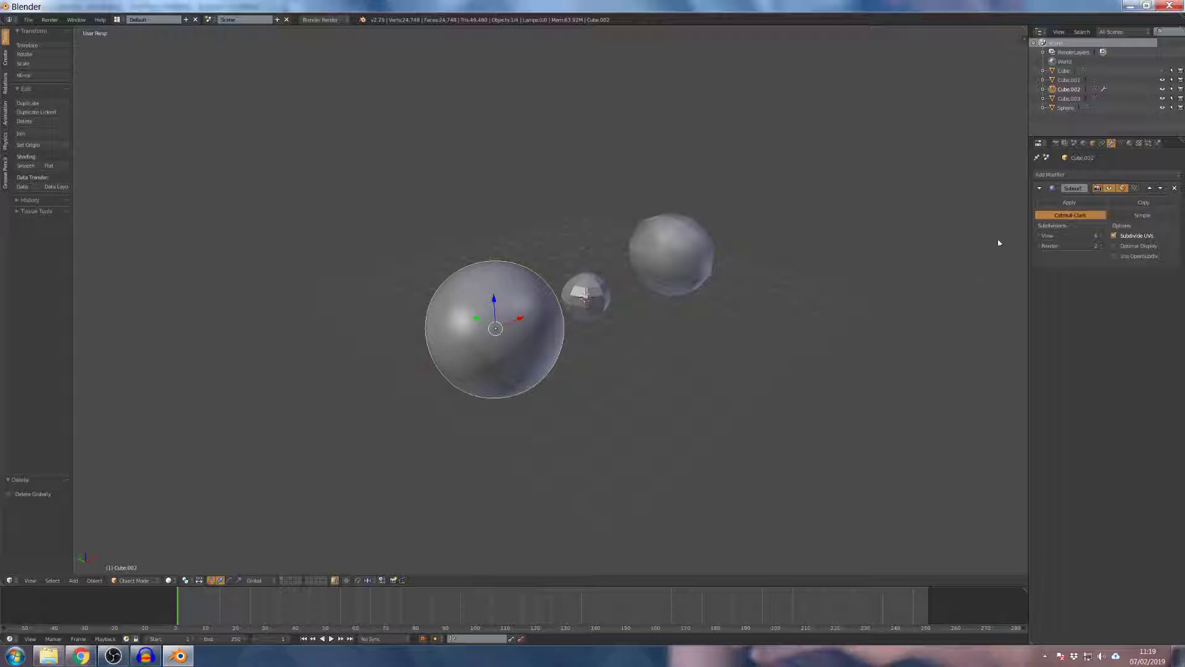
Lower Cube.002's viewport subdivision level to 4 and raise it back to 6 for comparison.
scroll(926, 253, down, 3)
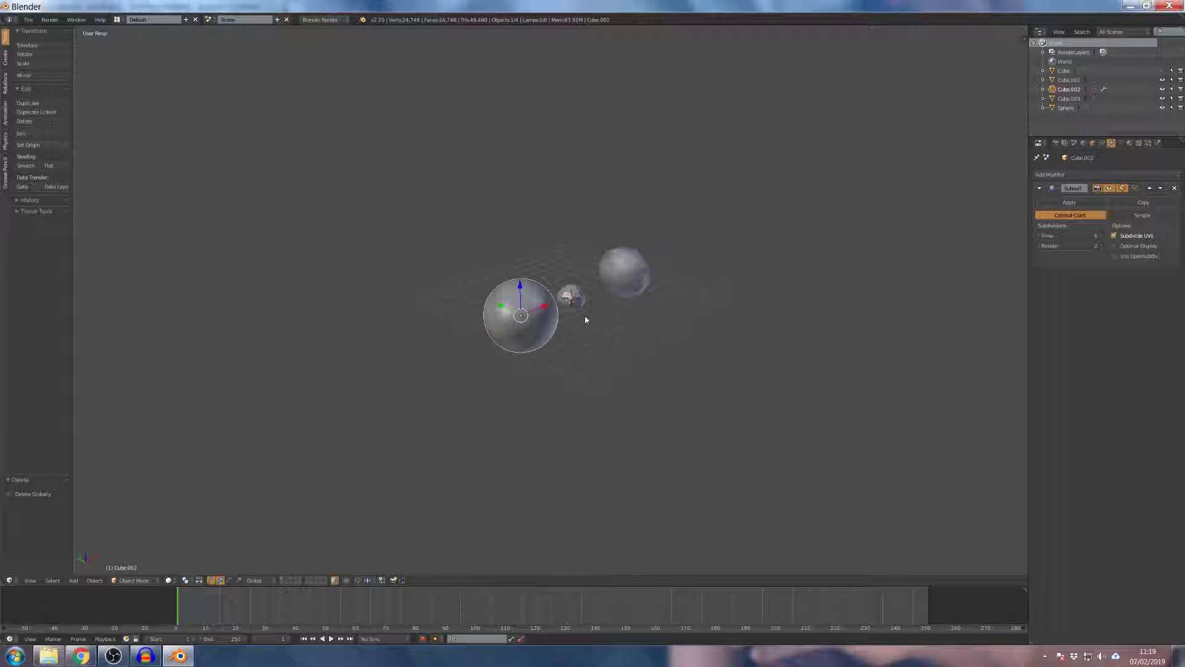
click(1041, 240)
click(1041, 241)
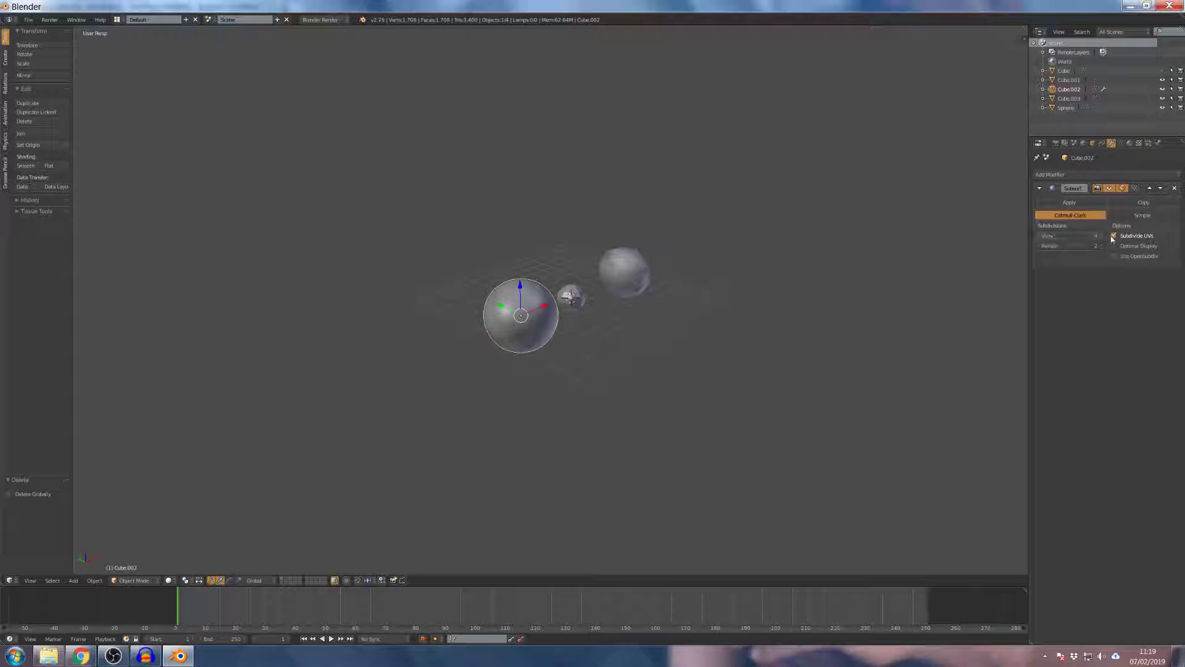
click(1100, 237)
click(1100, 237)
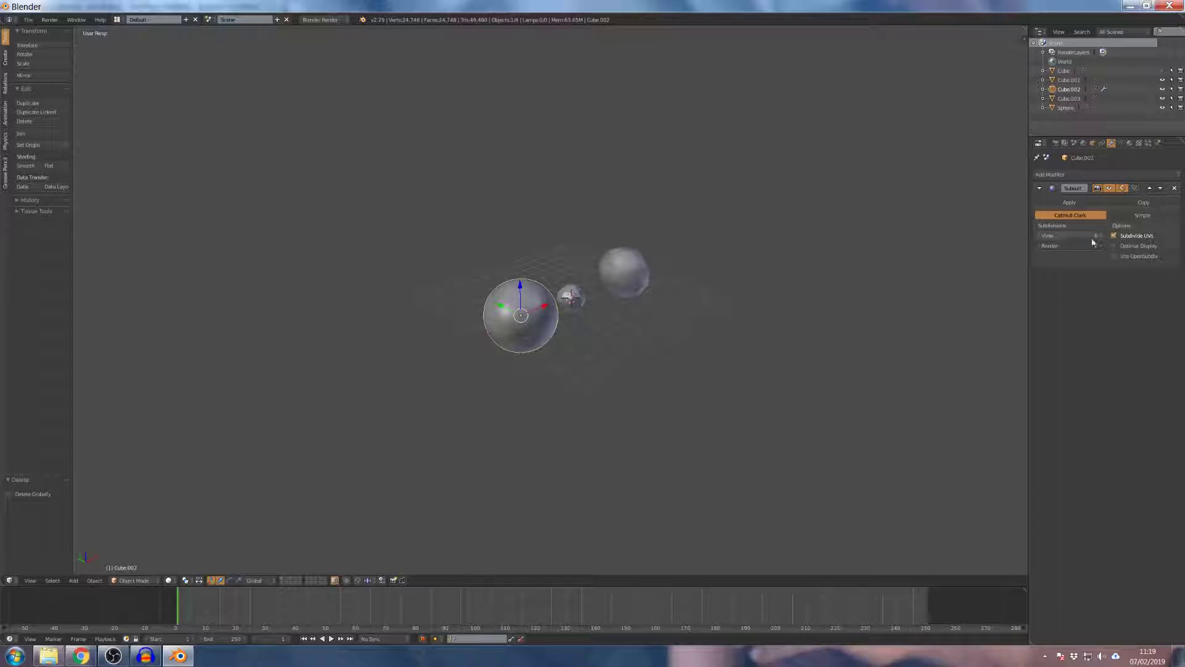
Reduce Cube.002's viewport subdivision level to 2.
click(1041, 237)
click(1041, 237)
click(1041, 237)
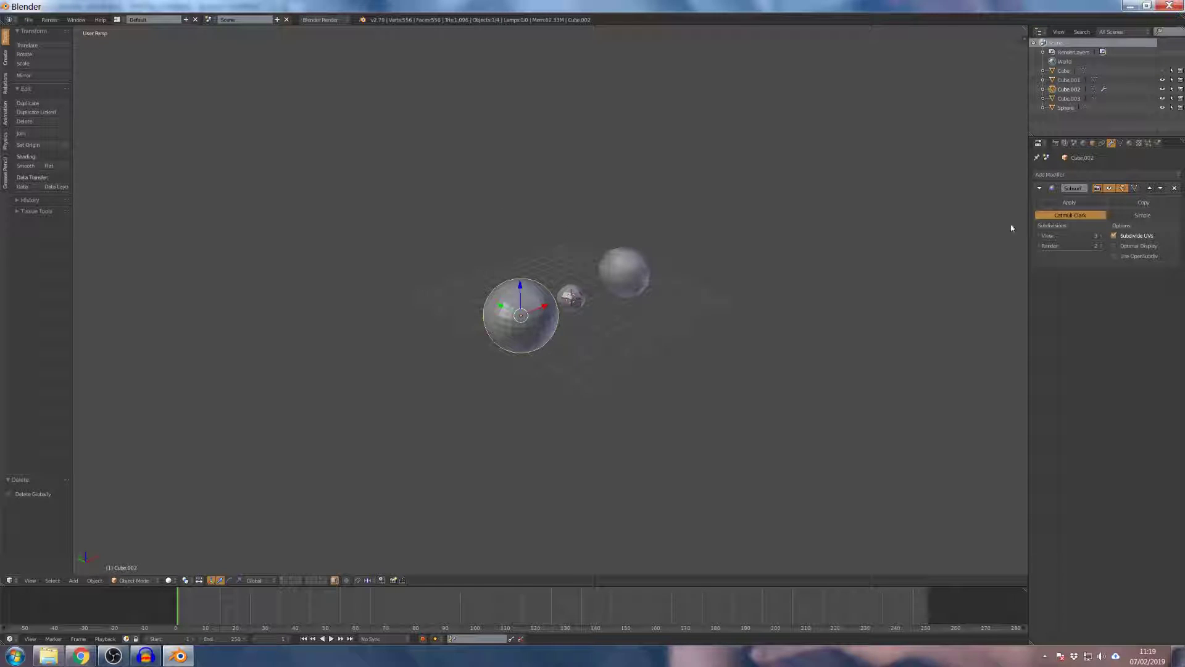
ctrl+scroll(1083, 237, down, 2)
ctrl+scroll(1083, 237, up, 1)
scroll(480, 309, up, 3)
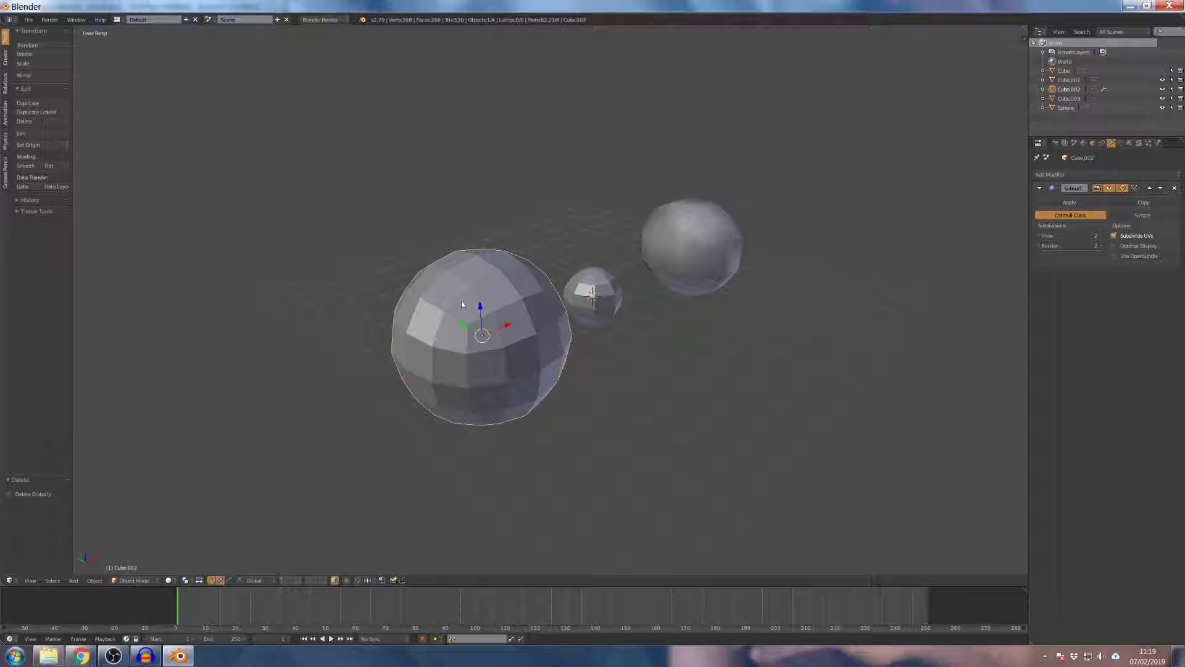
Apply smooth shading to the subdivided Cube.002 and compare it with the manually rounded cube.
click(25, 165)
mouse_move(150, 211)
middle_down()
mouse_move(394, 275)
mouse_move(499, 241)
mouse_move(620, 300)
mouse_move(433, 270)
middle_up()
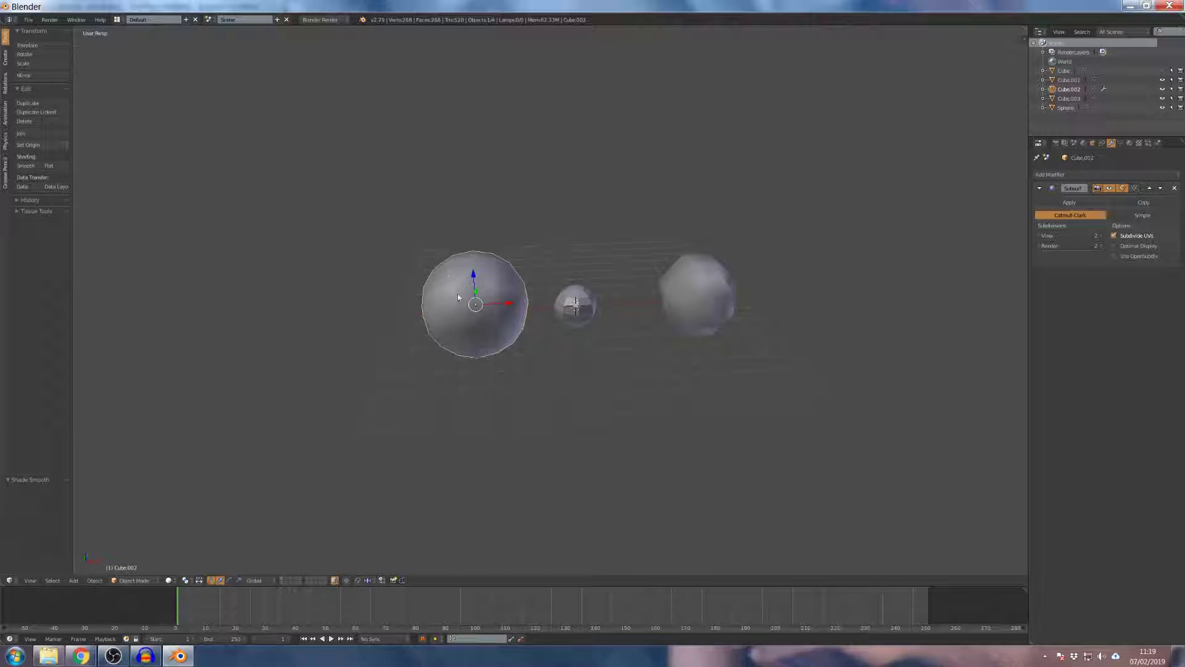
middle_drag(488, 296, 642, 312)
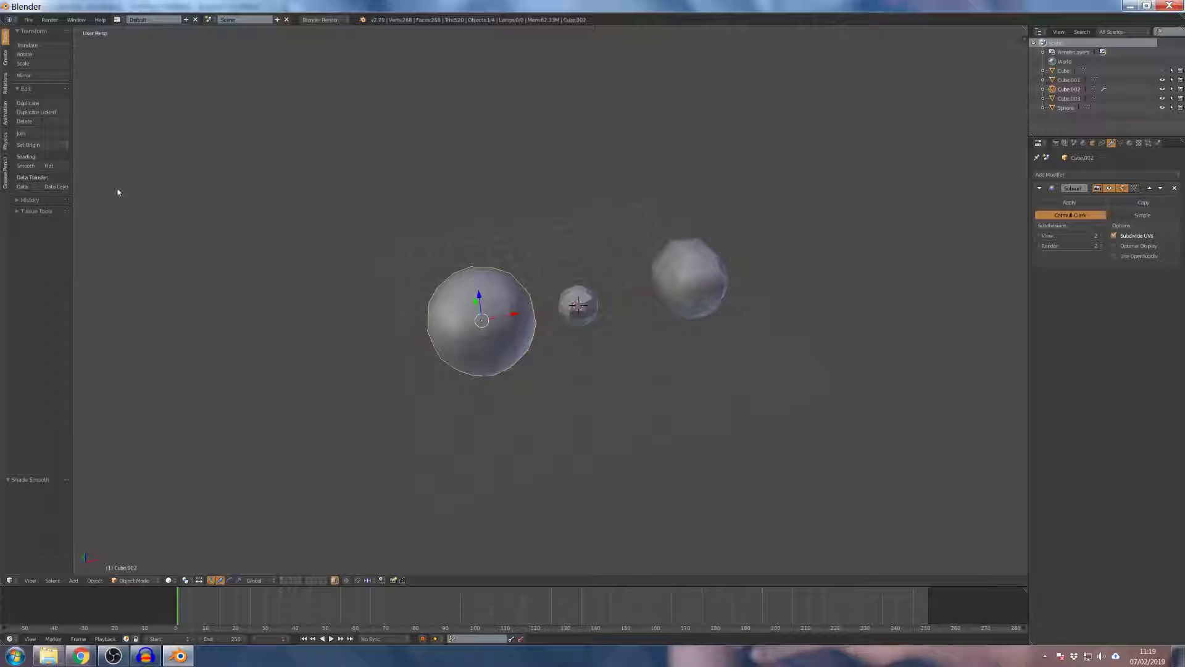
Switch Cube.002 back to flat shading and view its faceted surface.
click(48, 166)
mouse_move(354, 249)
middle_down()
mouse_move(394, 257)
mouse_move(442, 227)
middle_up()
scroll(483, 254, up, 2)
scroll(484, 253, down, 1)
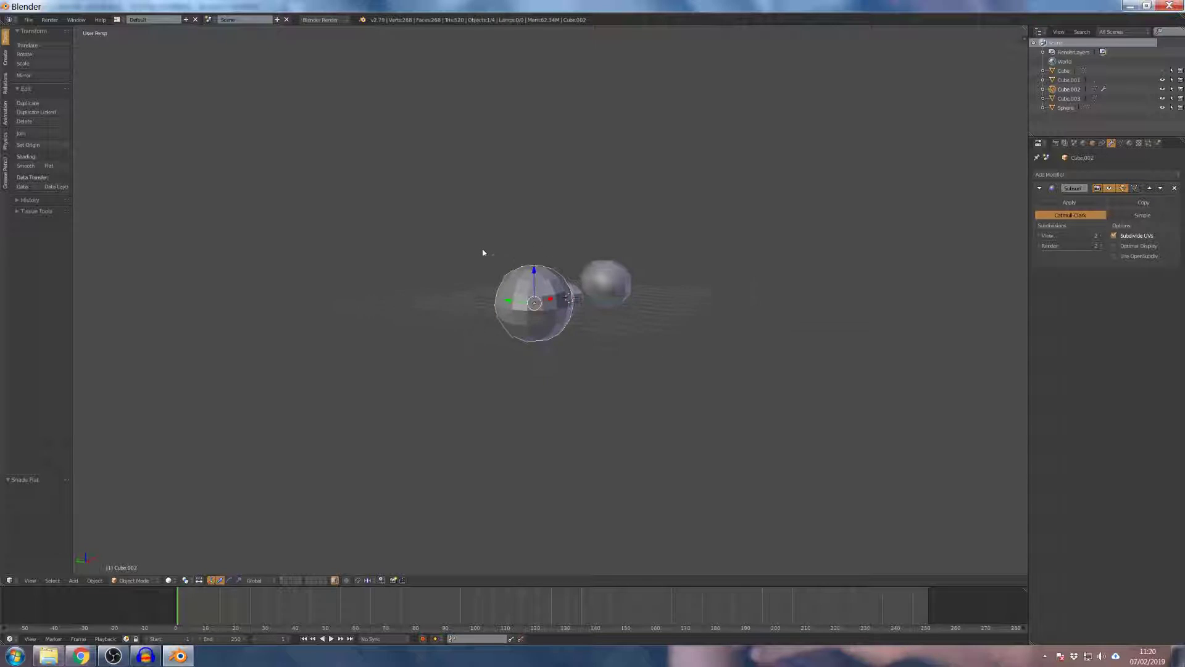
Enter Edit Mode on Cube.002 and examine the original cube cage around the subdivided sphere.
key(Tab)
mouse_move(486, 249)
middle_down()
mouse_move(490, 231)
mouse_move(465, 247)
middle_up()
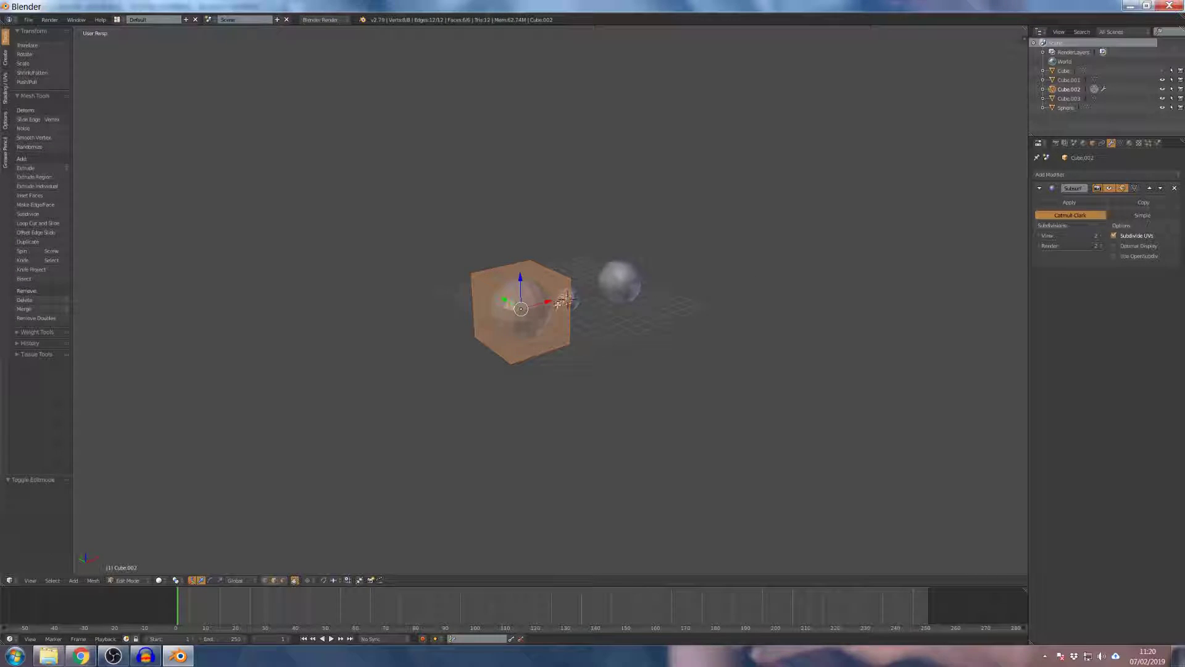
scroll(549, 305, up, 3)
scroll(543, 306, down, 2)
scroll(566, 299, up, 2)
middle_drag(567, 299, 582, 294)
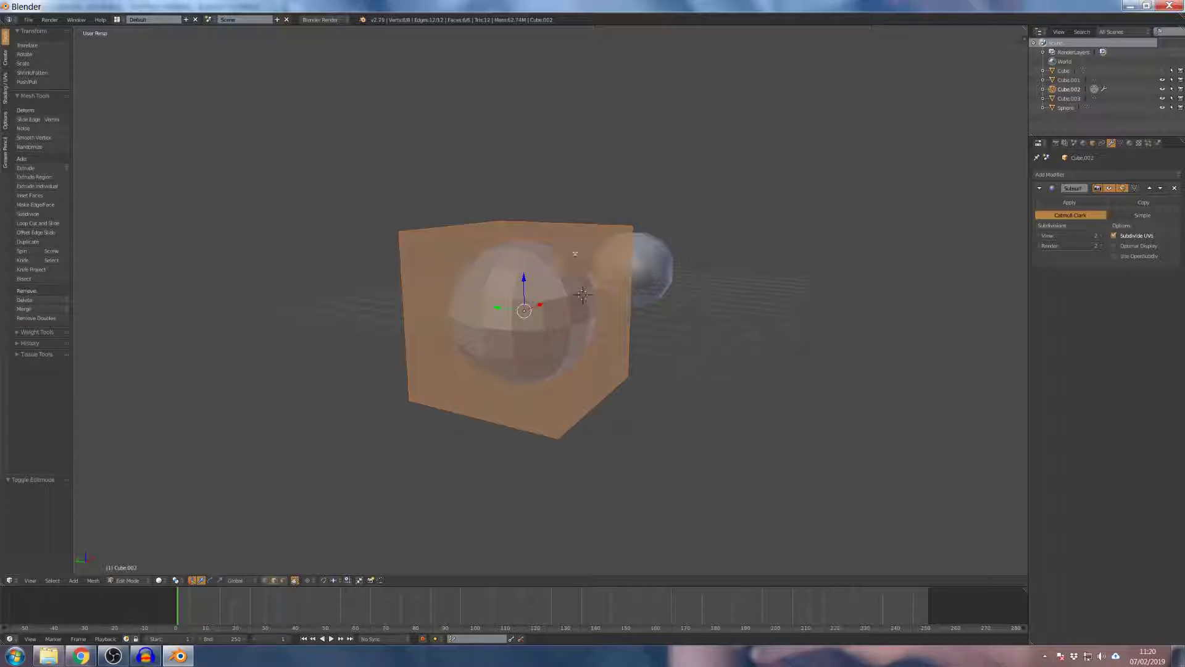
scroll(570, 259, down, 3)
middle_drag(564, 276, 523, 291)
scroll(523, 290, up, 6)
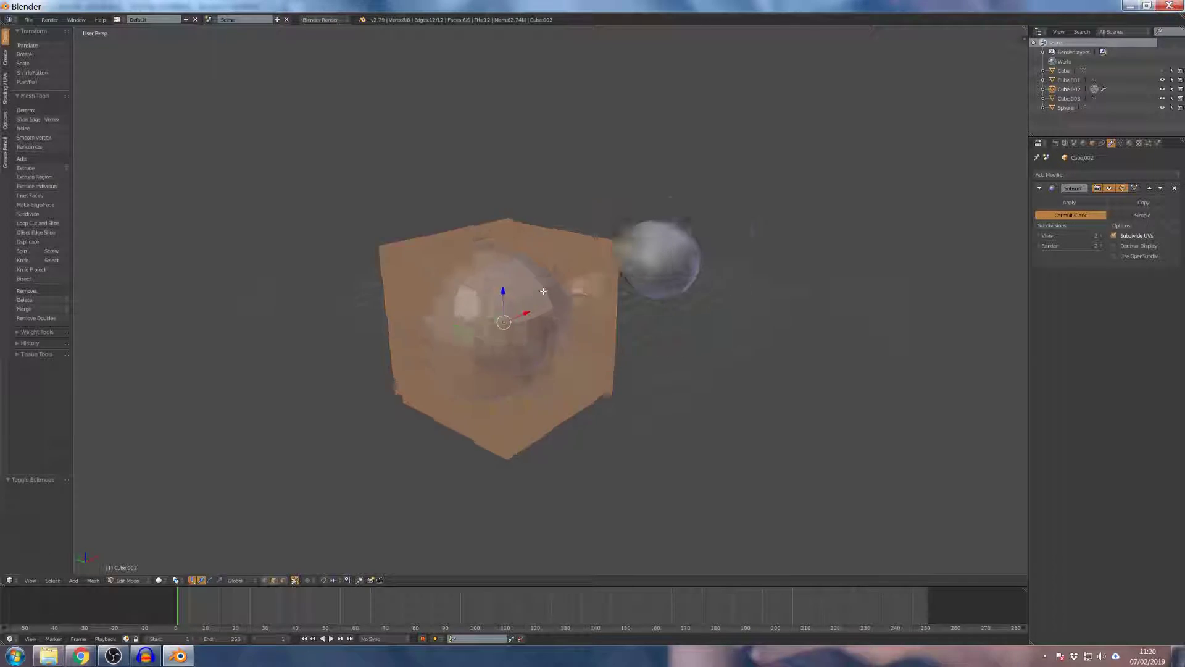
scroll(494, 309, down, 5)
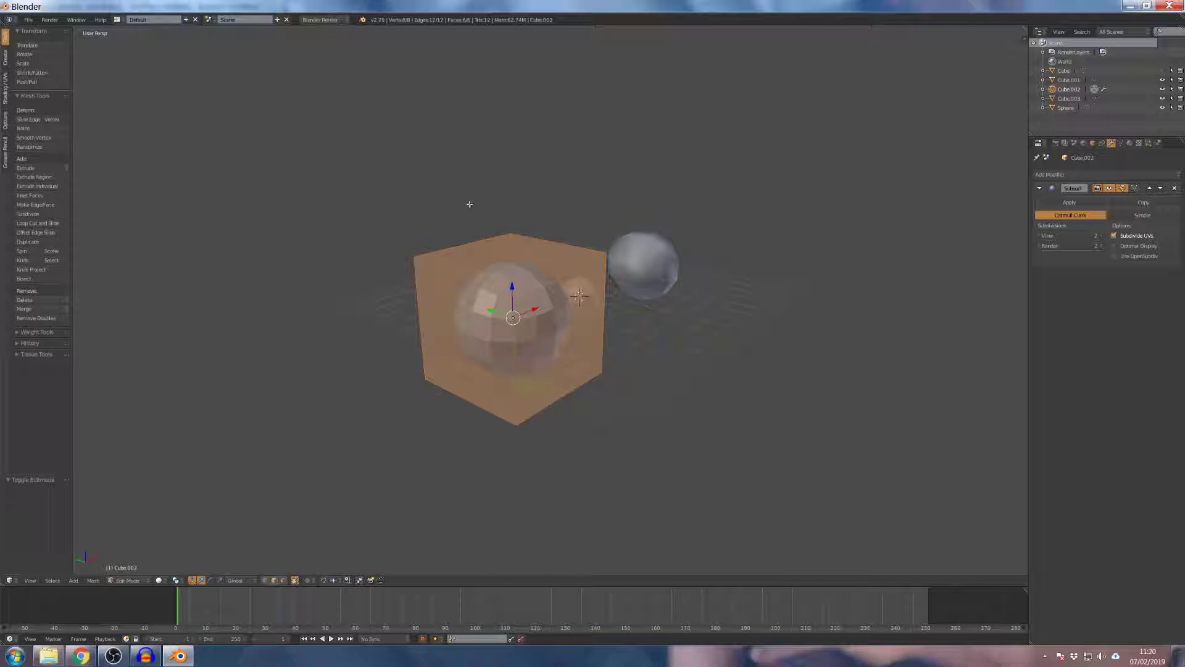
Switch to face selection and select the top face of Cube.002's cage.
right_click(515, 263)
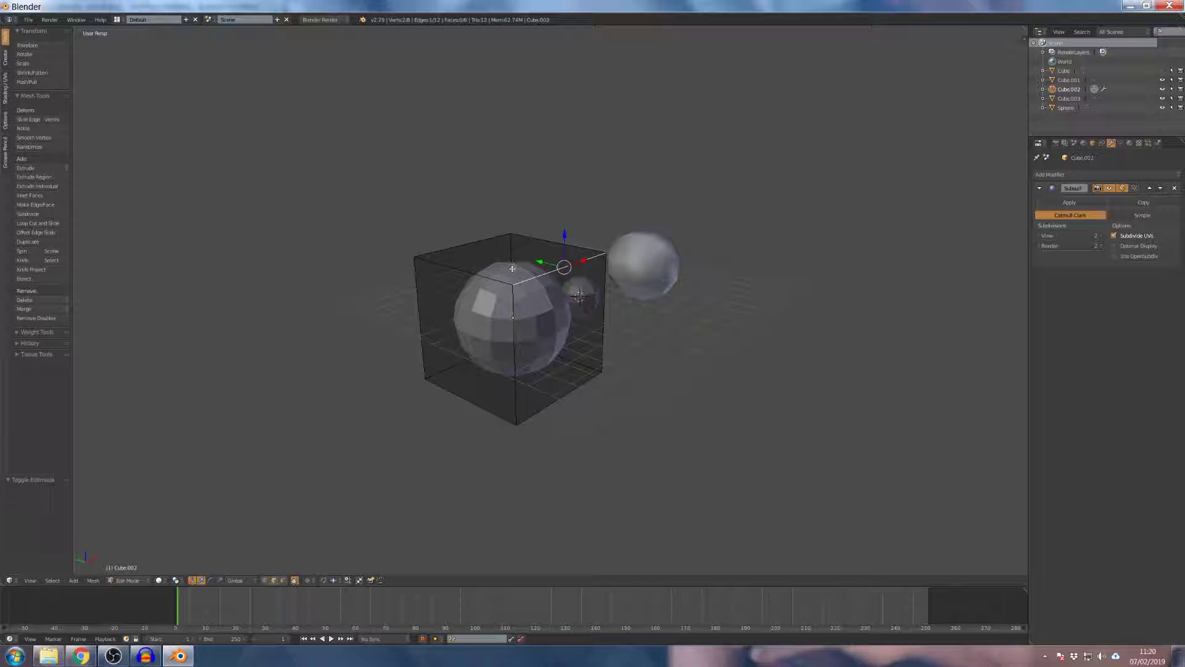
key(ctrl+Tab)
click(506, 289)
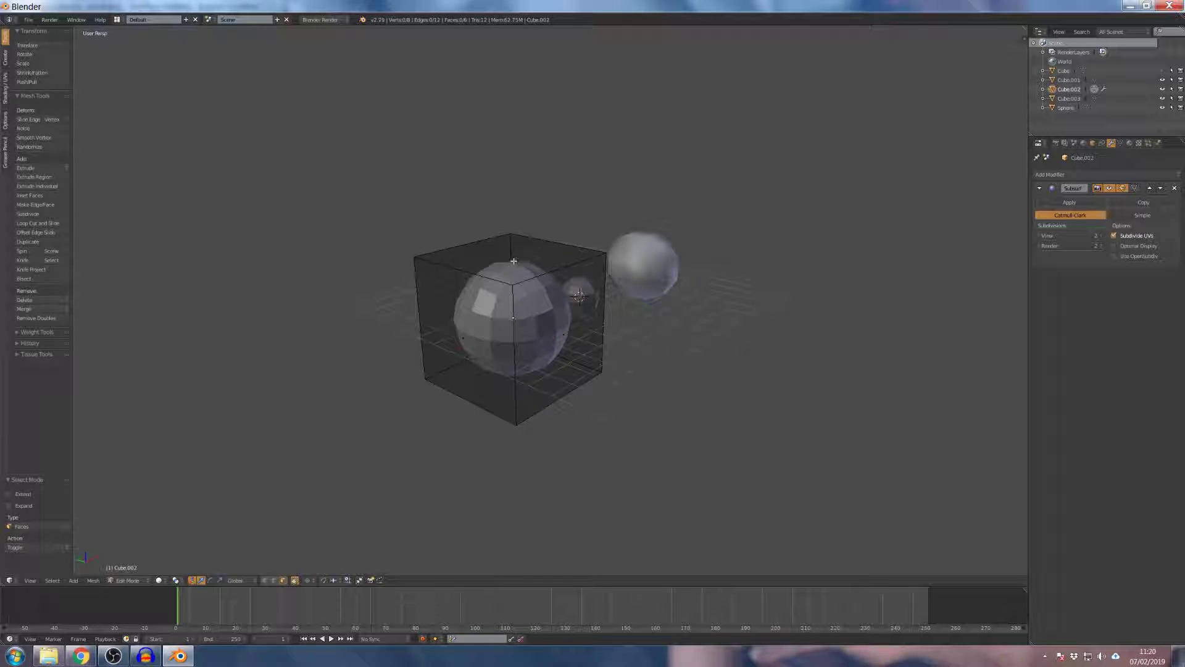
right_click(518, 258)
mouse_move(529, 280)
middle_down()
mouse_move(544, 272)
mouse_move(525, 260)
middle_up()
scroll(531, 255, up, 3)
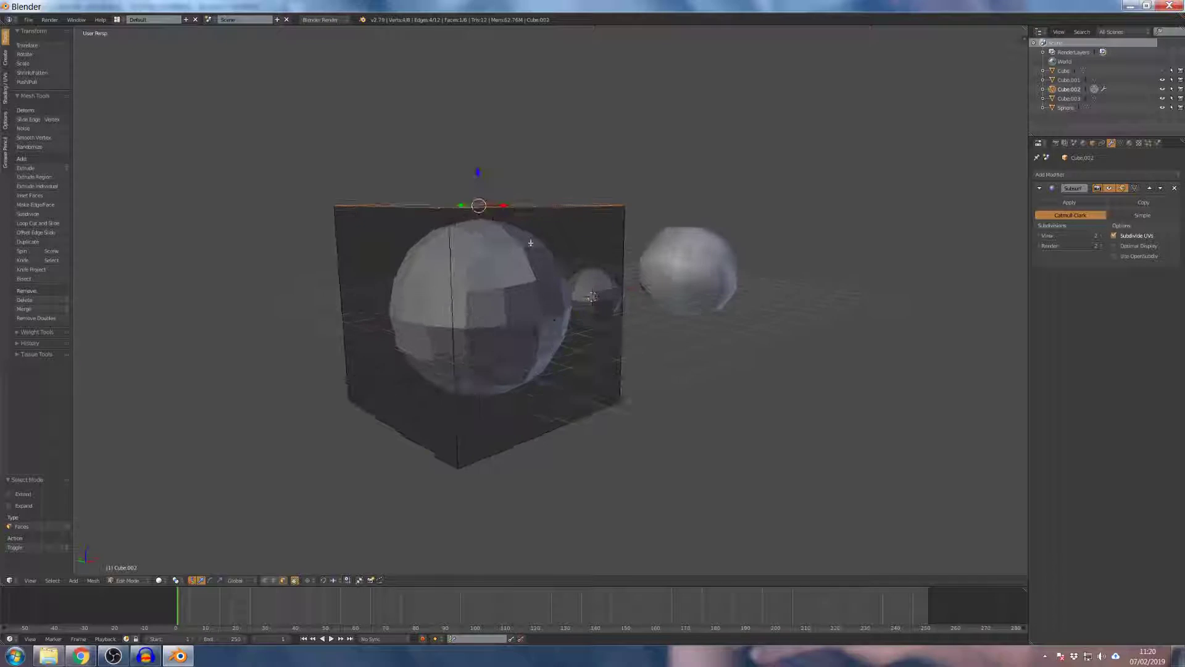
In edge selection mode, add one horizontal loop cut around Cube.002 and slide it close to the top face.
key(ctrl+Tab)
click(536, 216)
scroll(551, 256, down, 2)
key(ctrl+r)
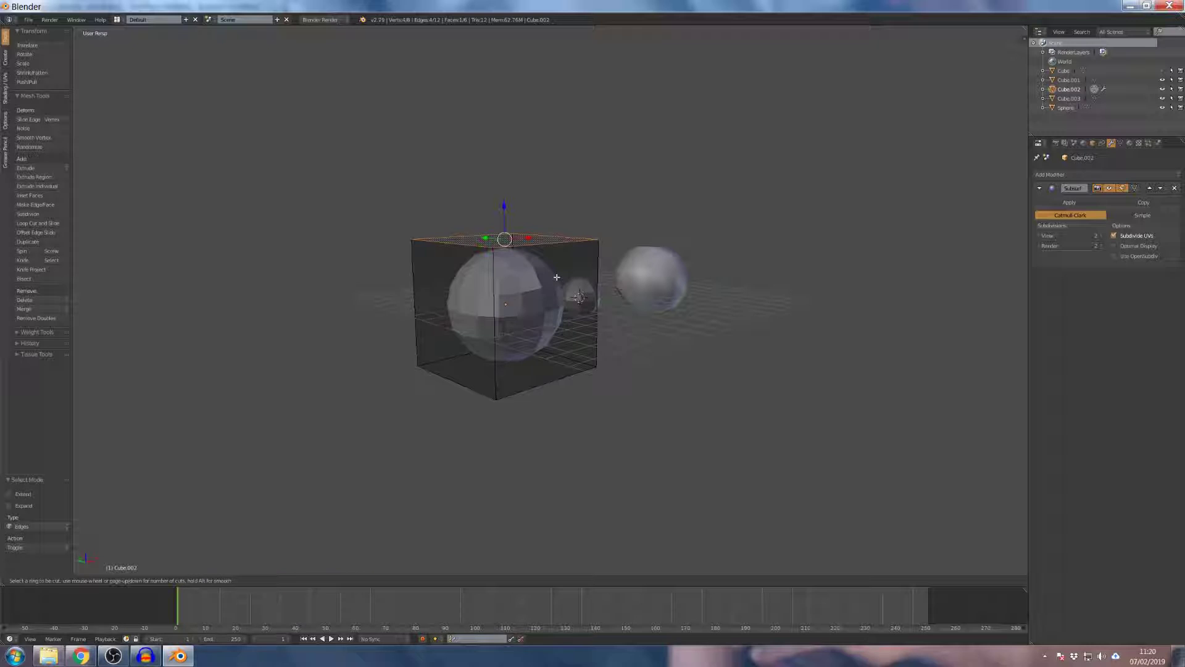
click(500, 273)
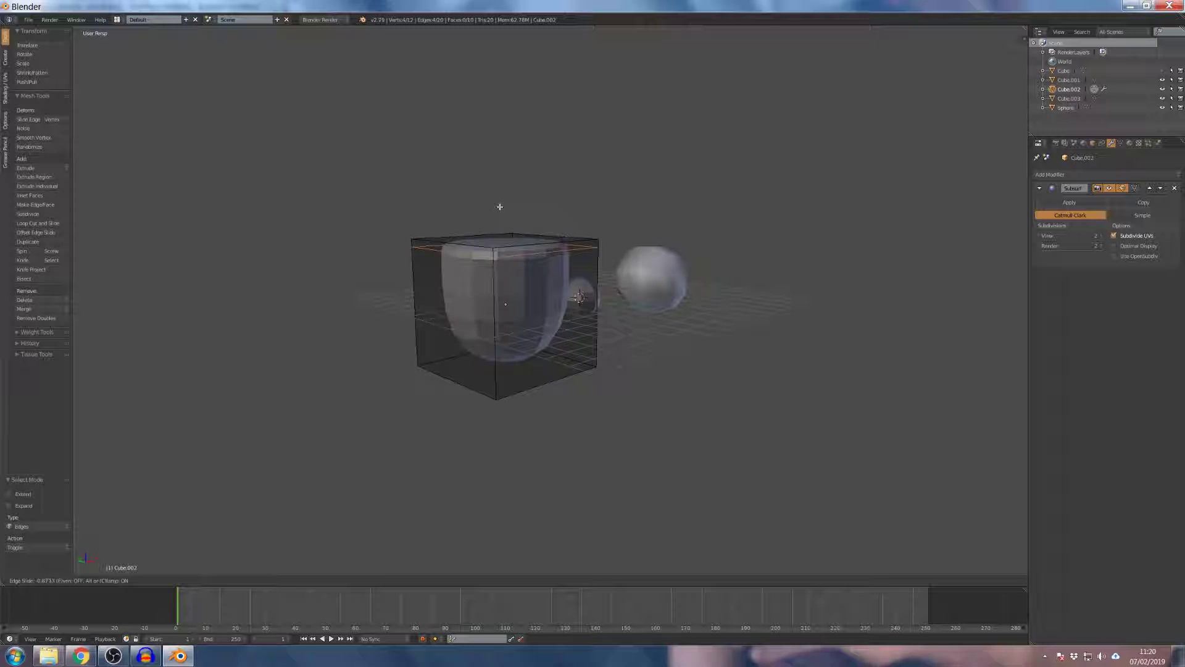
click(500, 206)
middle_drag(500, 206, 589, 256)
scroll(589, 257, up, 2)
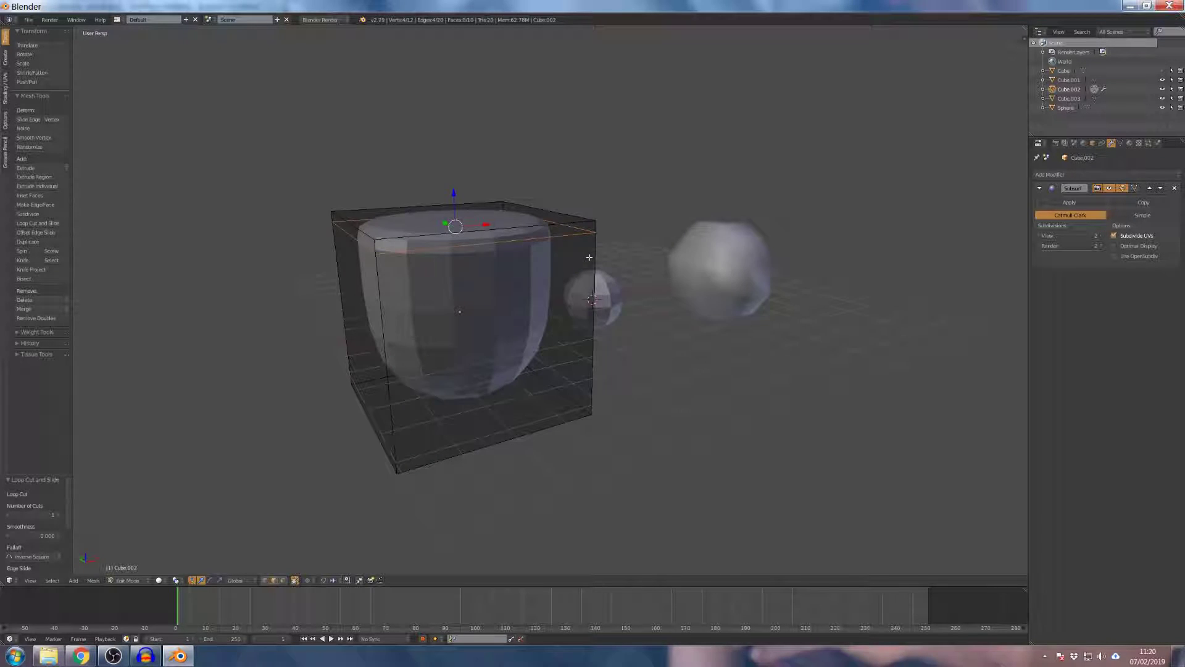
Return to Object Mode, raise Cube.002's viewport subdivision level to 3, and inspect the flattened top.
key(Tab)
middle_drag(569, 246, 543, 266)
click(1098, 236)
middle_drag(539, 211, 560, 235)
scroll(562, 241, up, 3)
scroll(563, 251, down, 4)
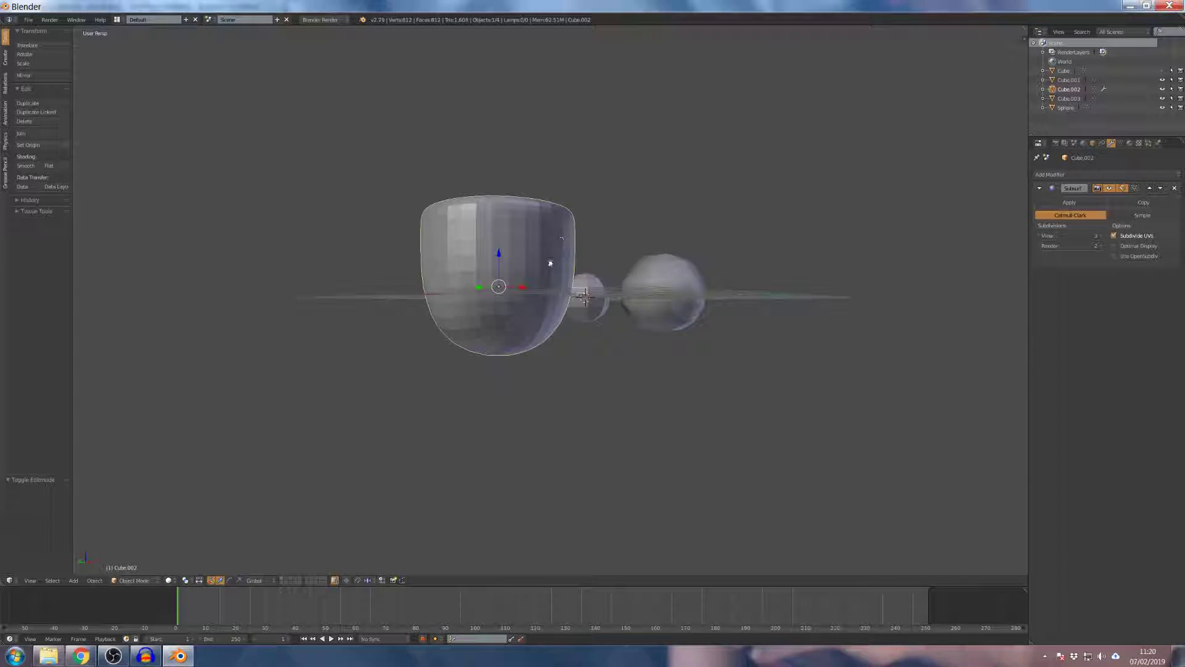
Examine the flattened top and rounded underside of Cube.002, and enter Edit Mode on it.
middle_drag(544, 336, 556, 262)
scroll(559, 274, down, 2)
scroll(559, 274, up, 5)
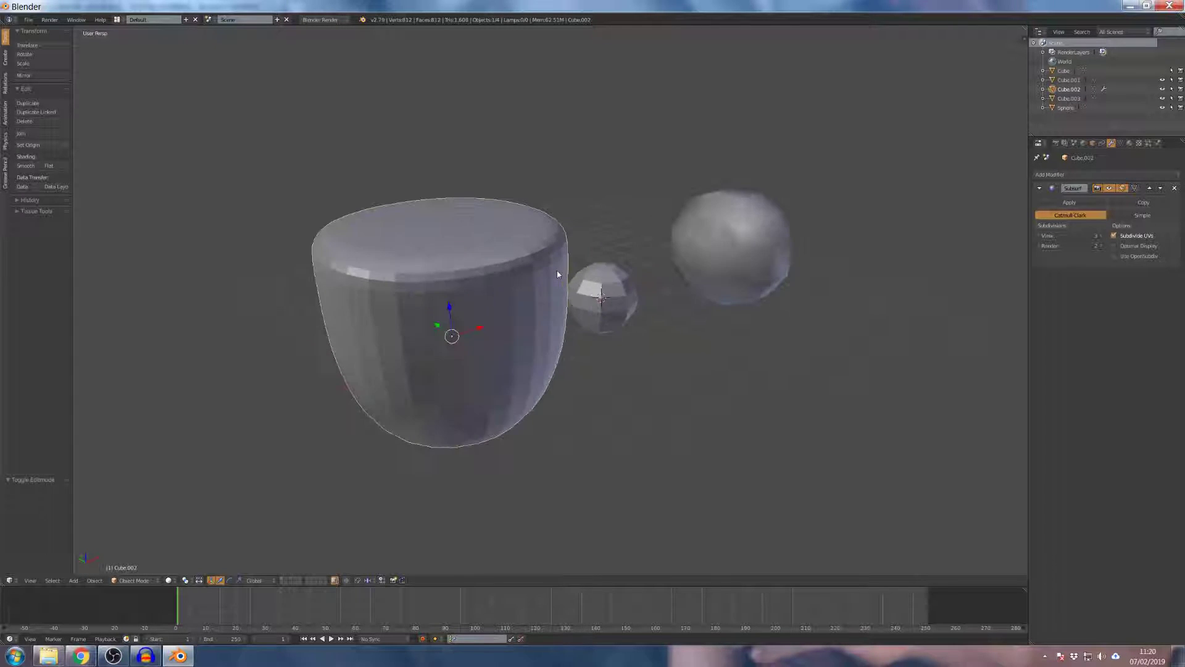
middle_drag(565, 305, 571, 281)
scroll(570, 285, down, 3)
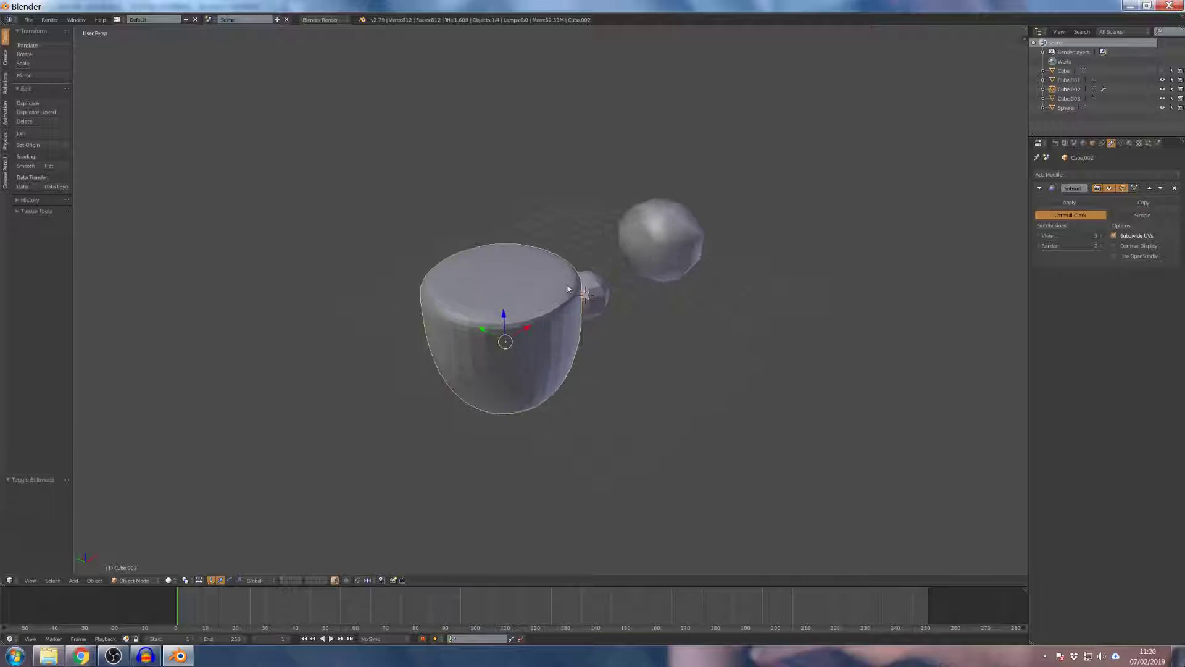
key(Tab)
middle_drag(571, 285, 525, 283)
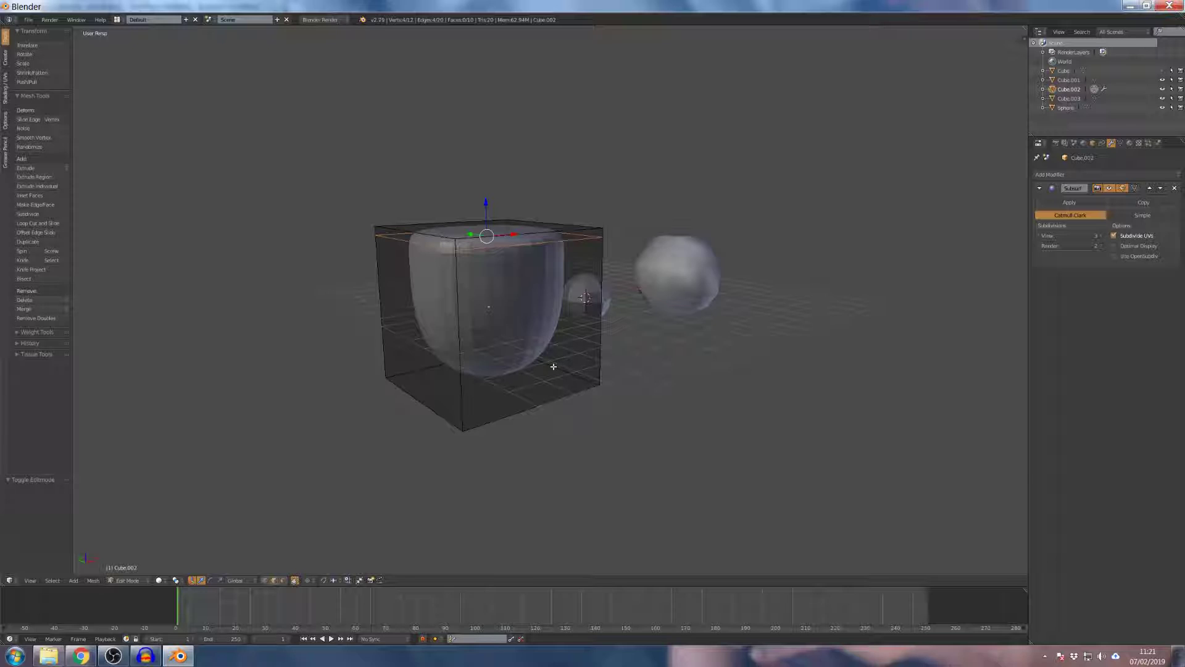
Try a horizontal loop cut around the middle of Cube.002's cage, and undo it.
key(ctrl+r)
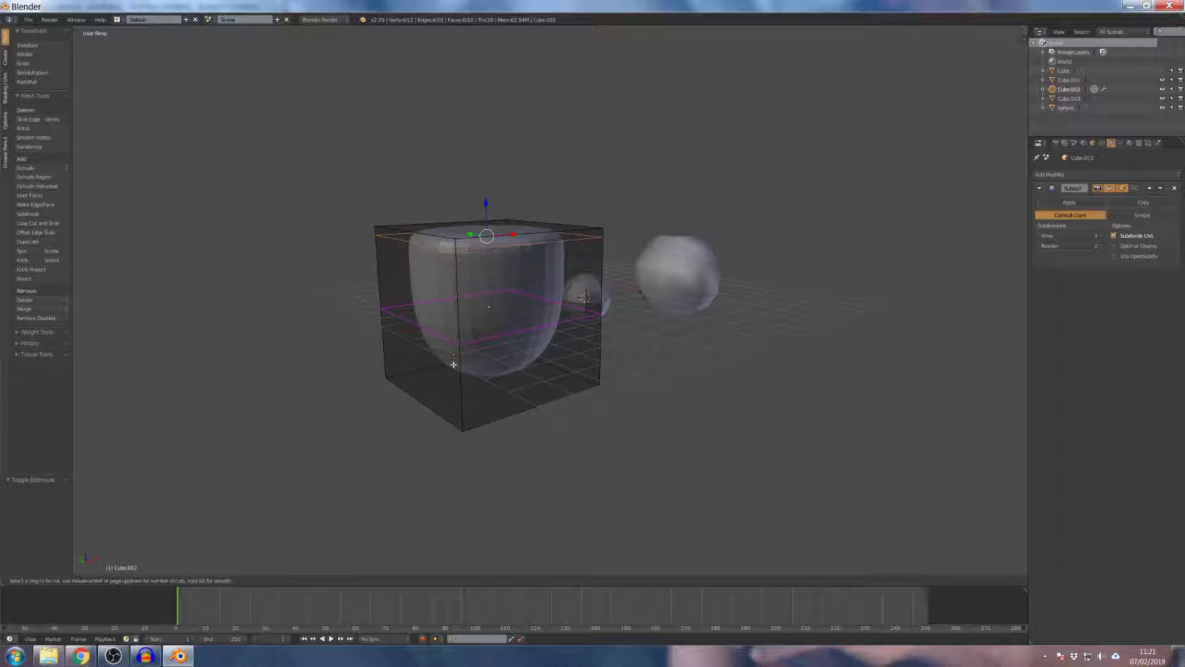
click(454, 371)
right_click(483, 362)
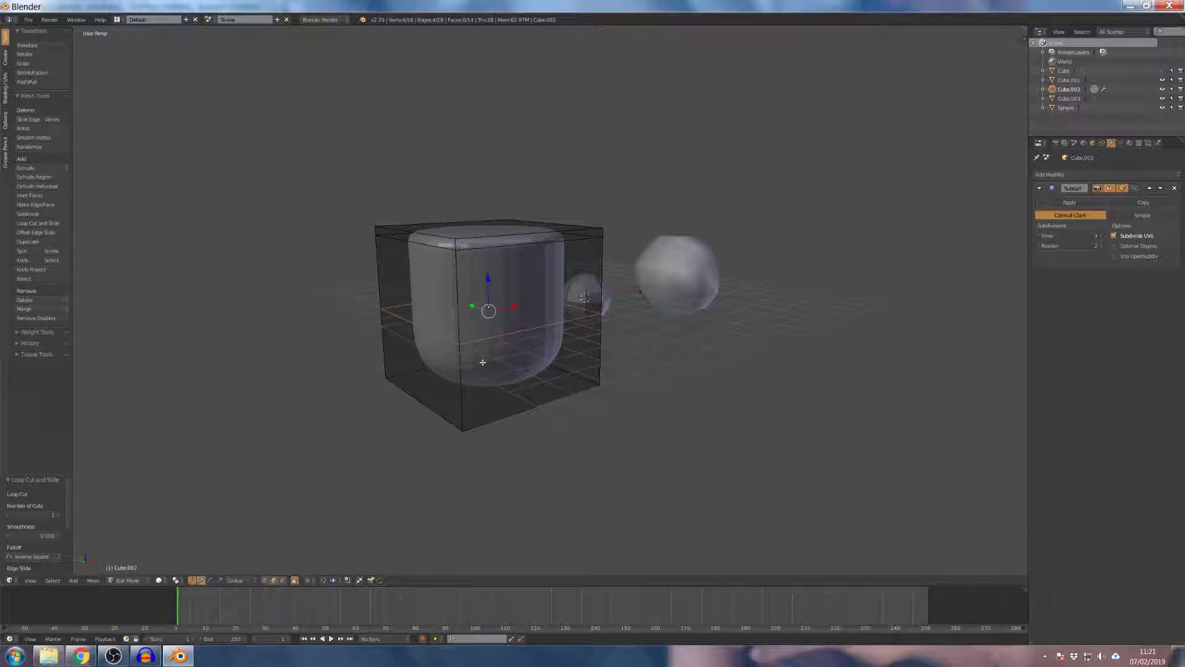
key(ctrl+z)
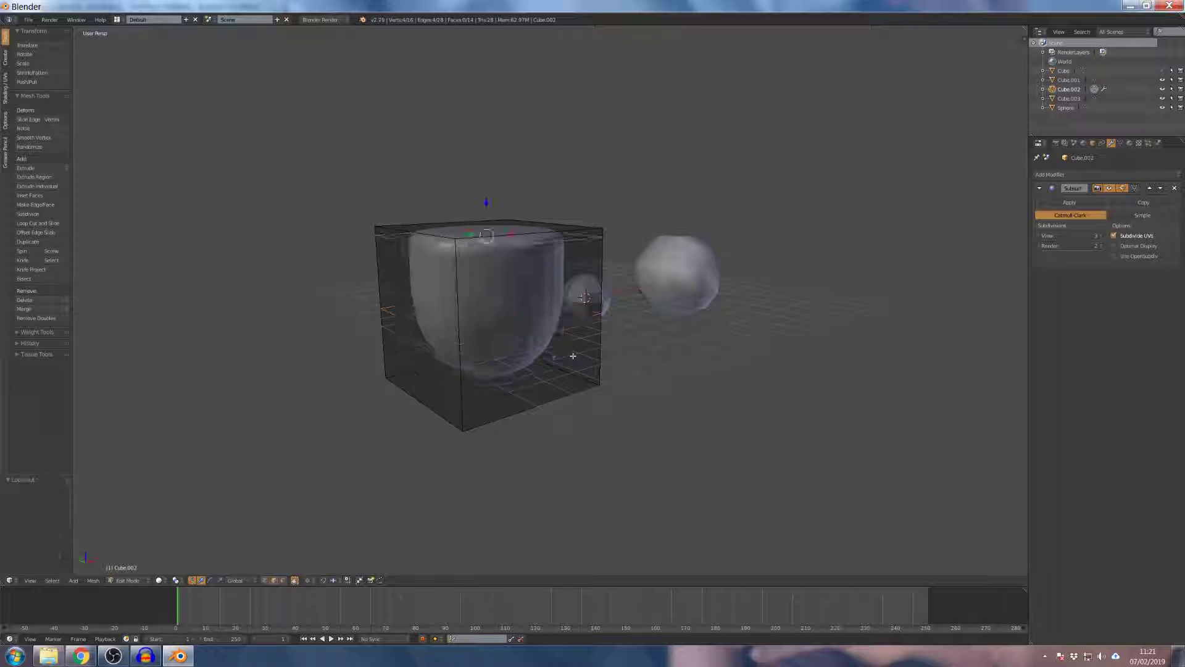
Show the 3D view's properties sidebar with the transform and edge data of the selection.
key(n)
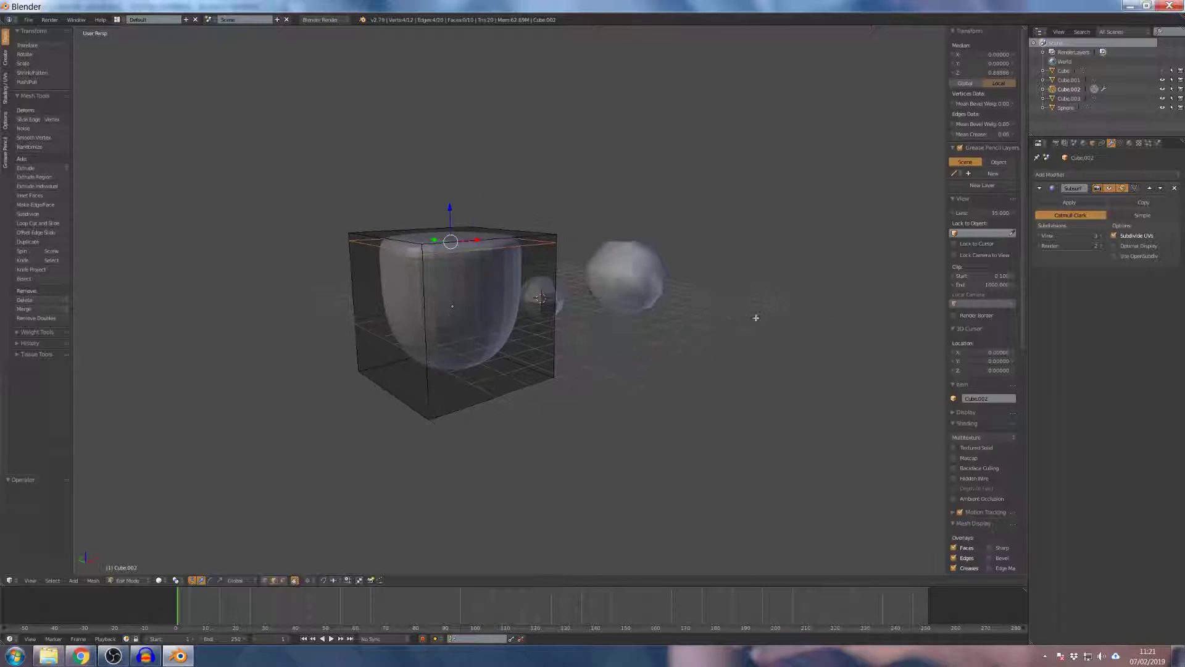
scroll(847, 193, down, 3)
scroll(876, 173, up, 3)
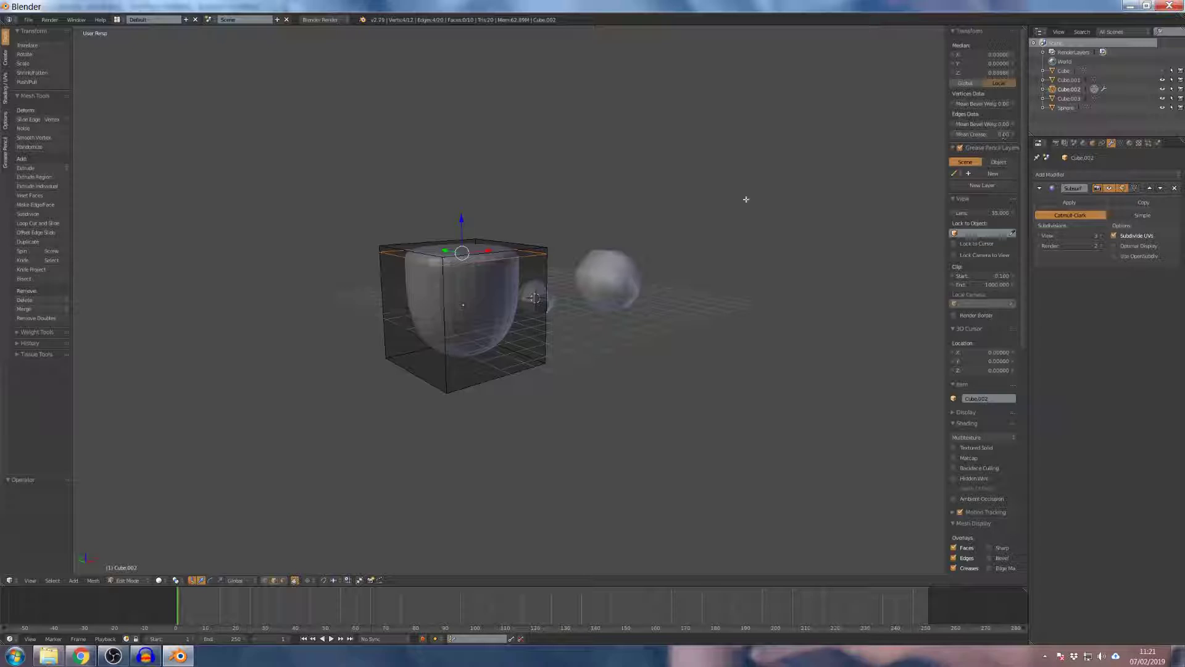
scroll(498, 346, down, 1)
Try a crease of 1 on a single bottom edge of Cube.002's cage, and undo it.
right_click(502, 363)
middle_drag(502, 363, 854, 272)
scroll(855, 273, up, 2)
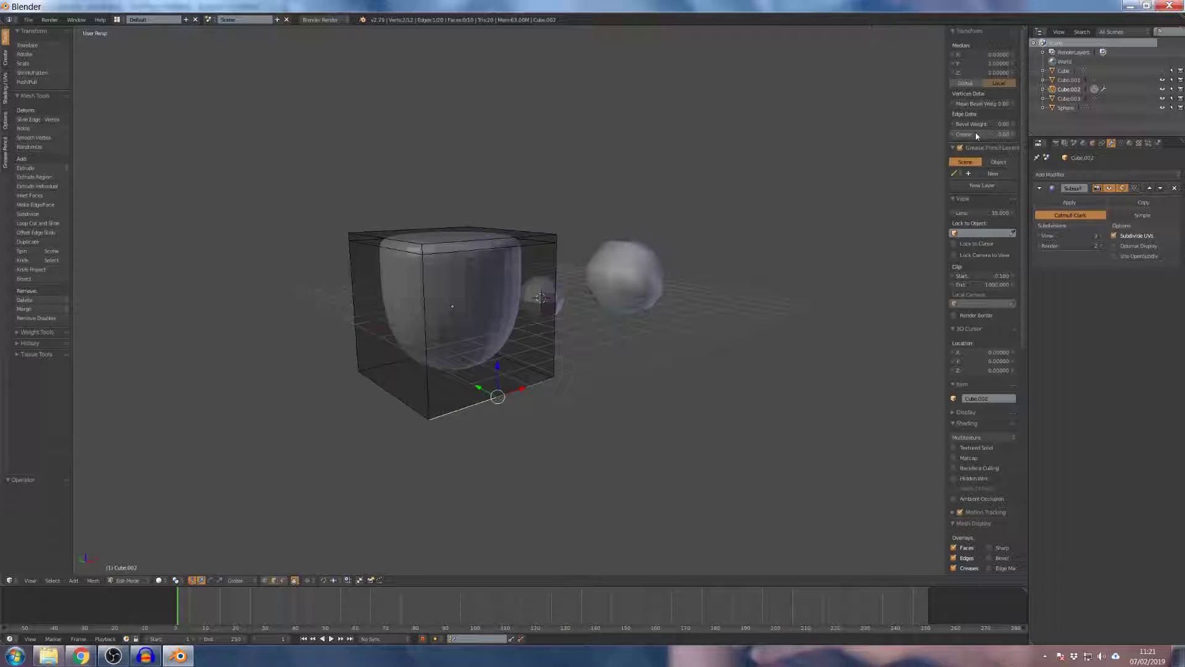
drag(970, 136, 1013, 136)
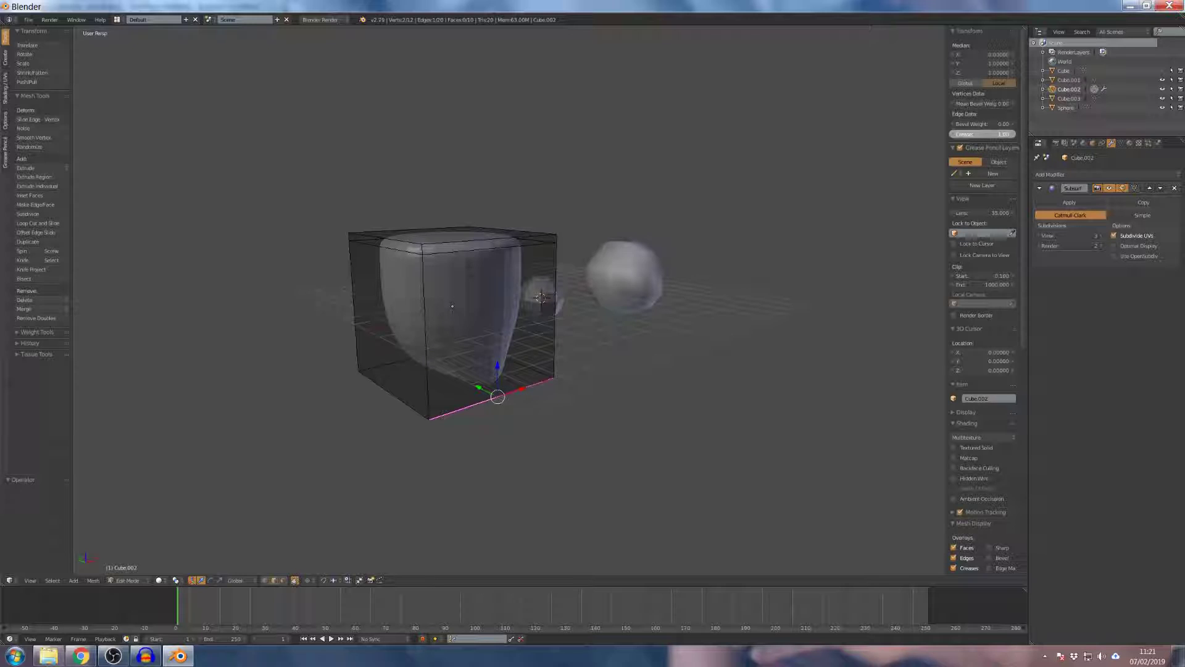
middle_drag(511, 350, 519, 346)
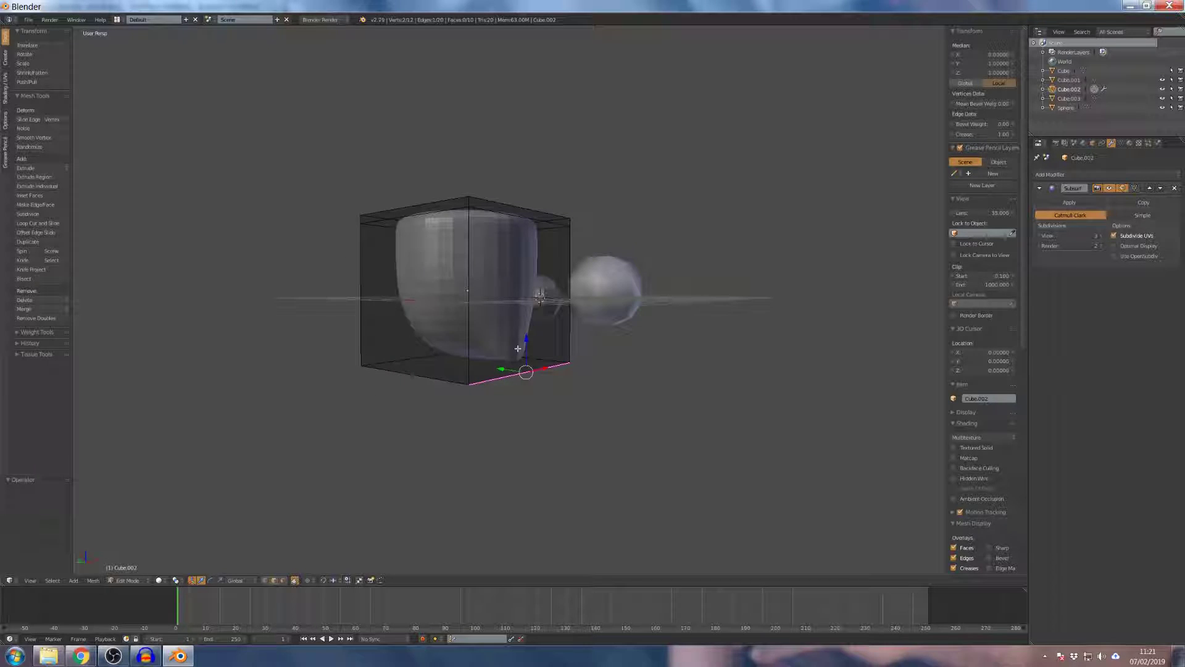
scroll(472, 327, down, 2)
right_click(489, 336)
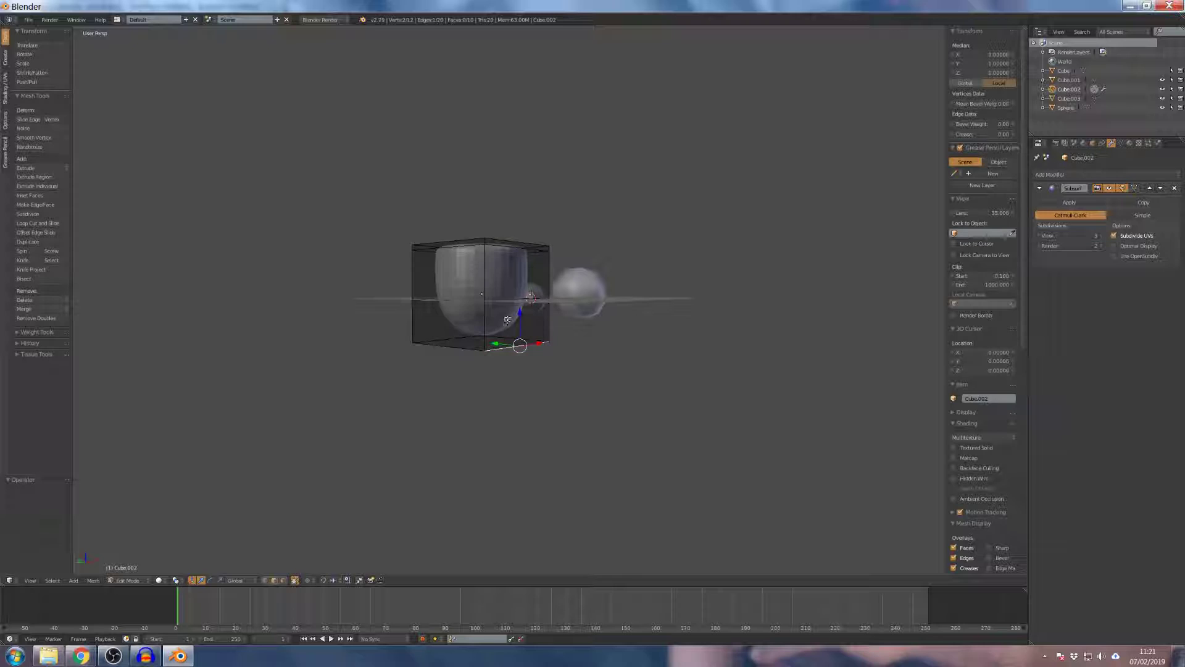
Select all four bottom edges of Cube.002's cage.
right_click(456, 348)
right_click(498, 346)
shift+right_click(455, 338)
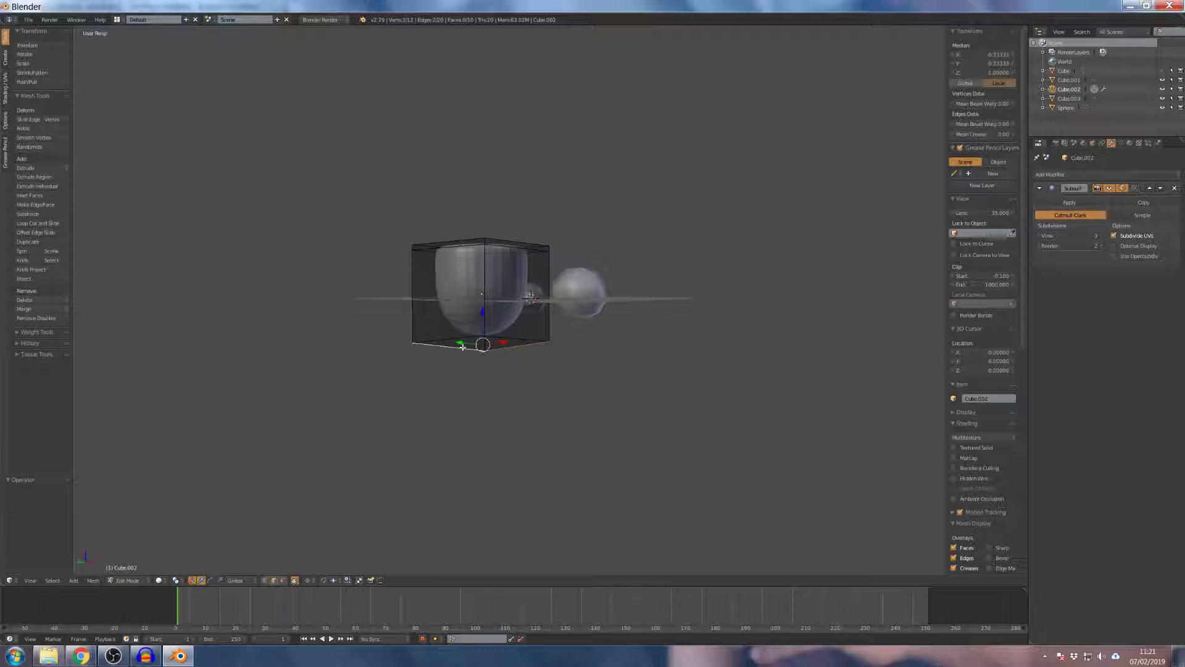
shift+right_click(461, 335)
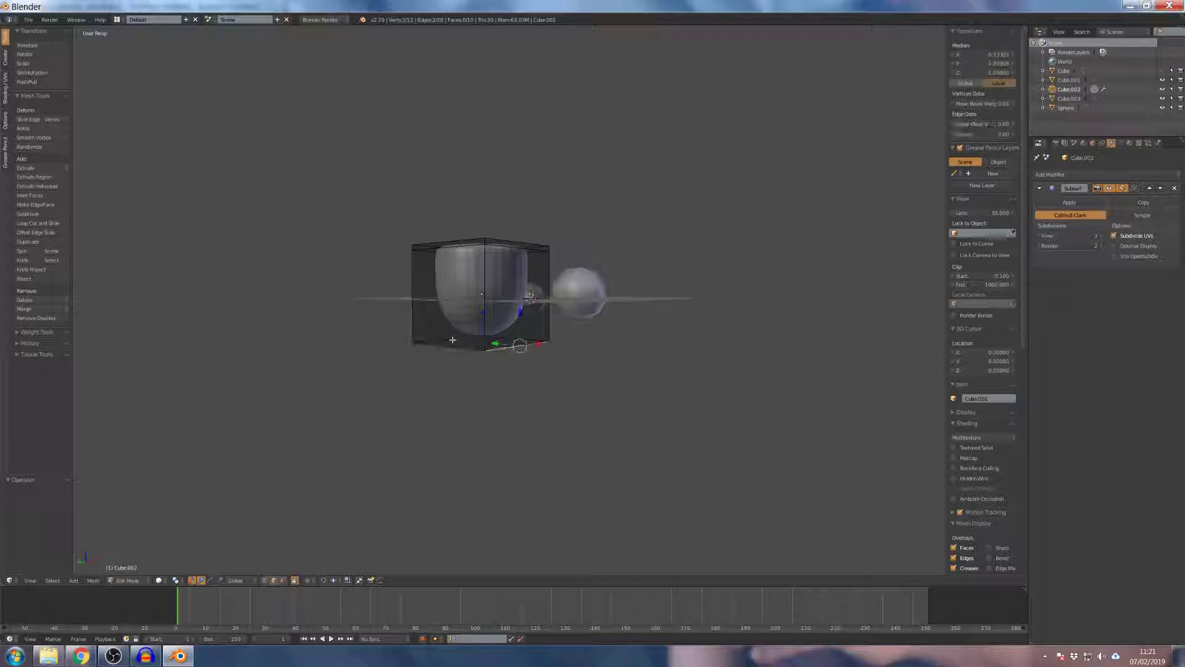
middle_drag(469, 353, 435, 319)
shift+right_click(433, 317)
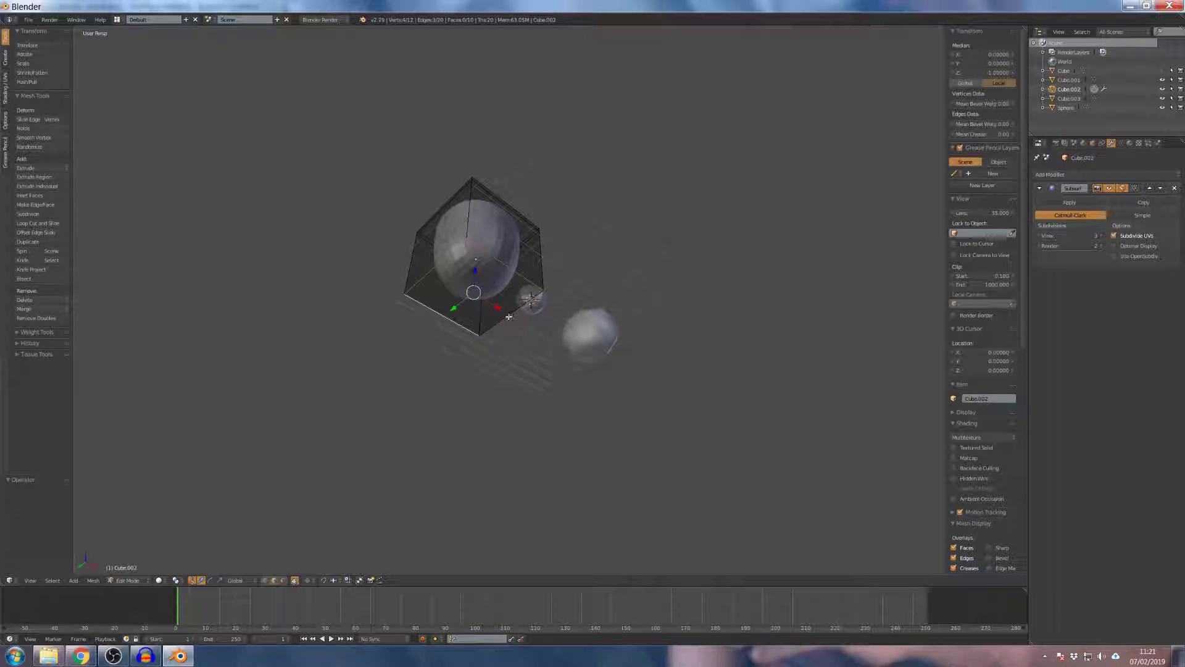
shift+right_click(537, 295)
middle_drag(537, 295, 741, 318)
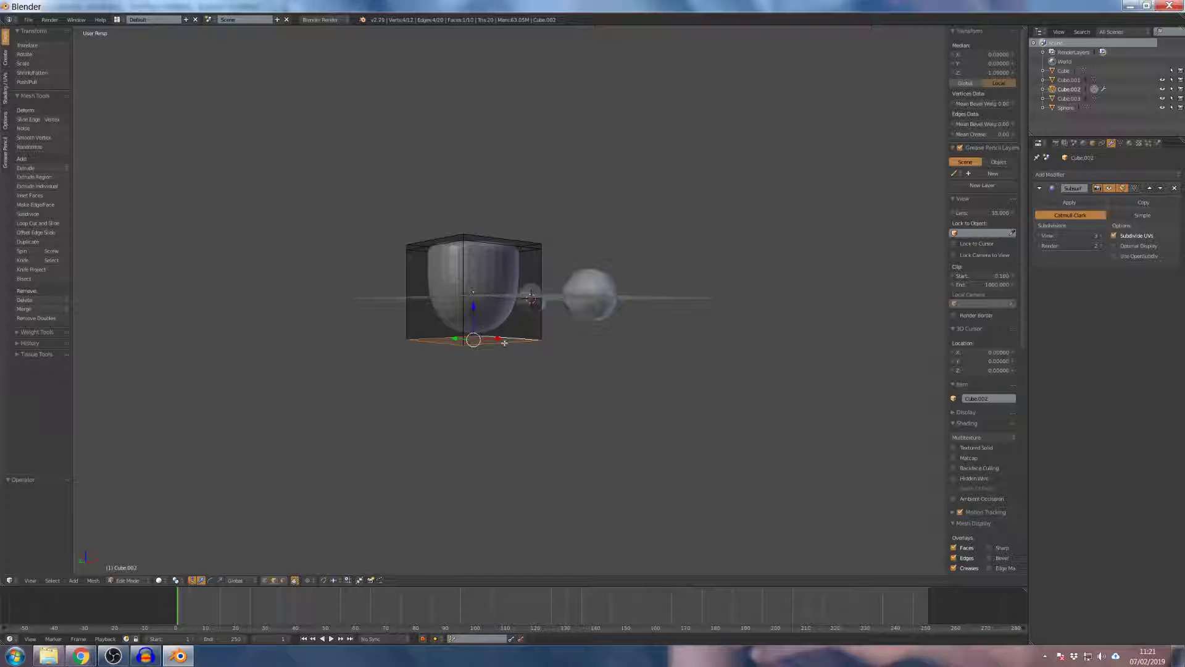
Apply an edge crease of 1 to the four selected bottom edges.
middle_drag(687, 209, 694, 228)
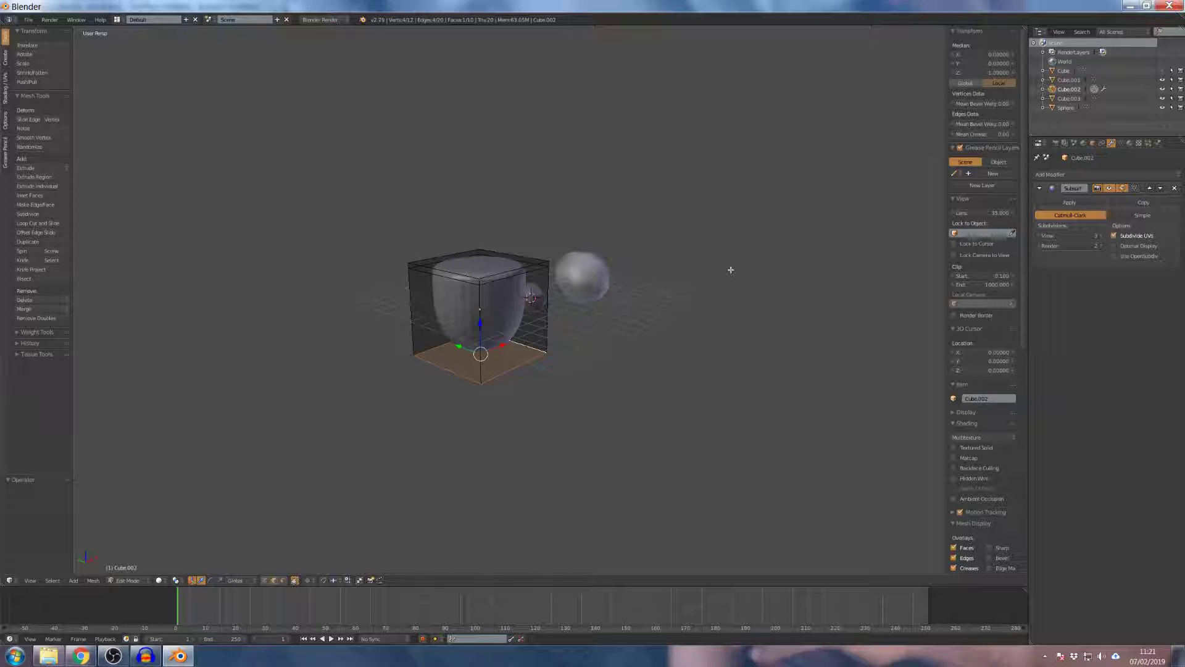
key(shift+e)
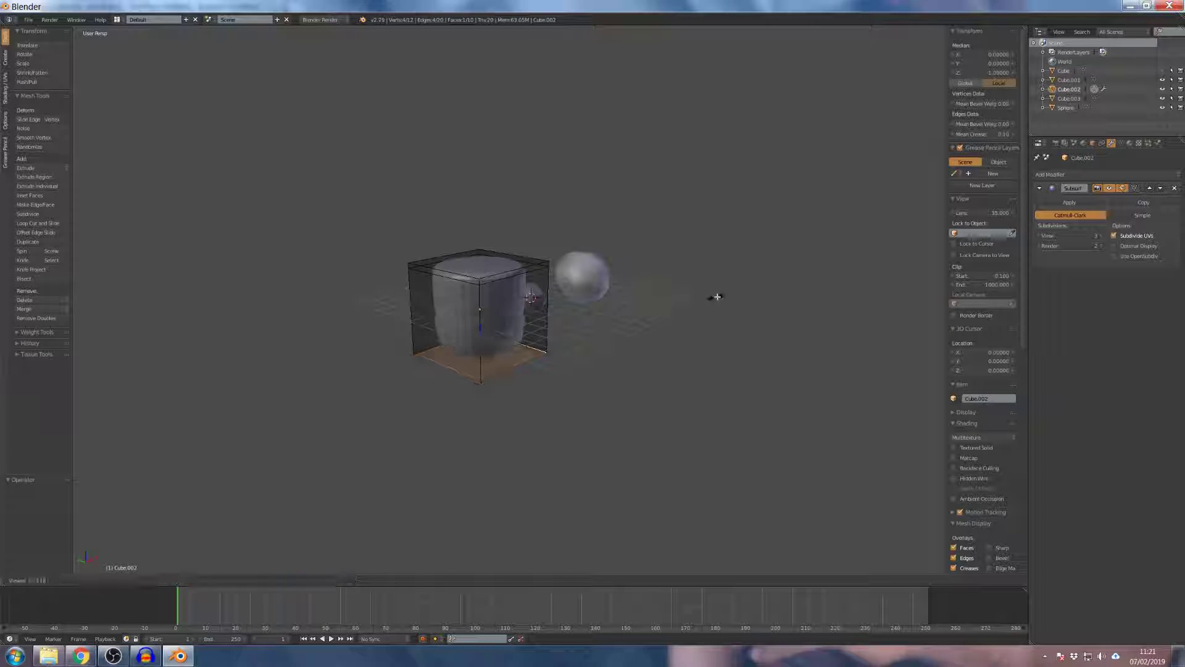
key(1)
key(Return)
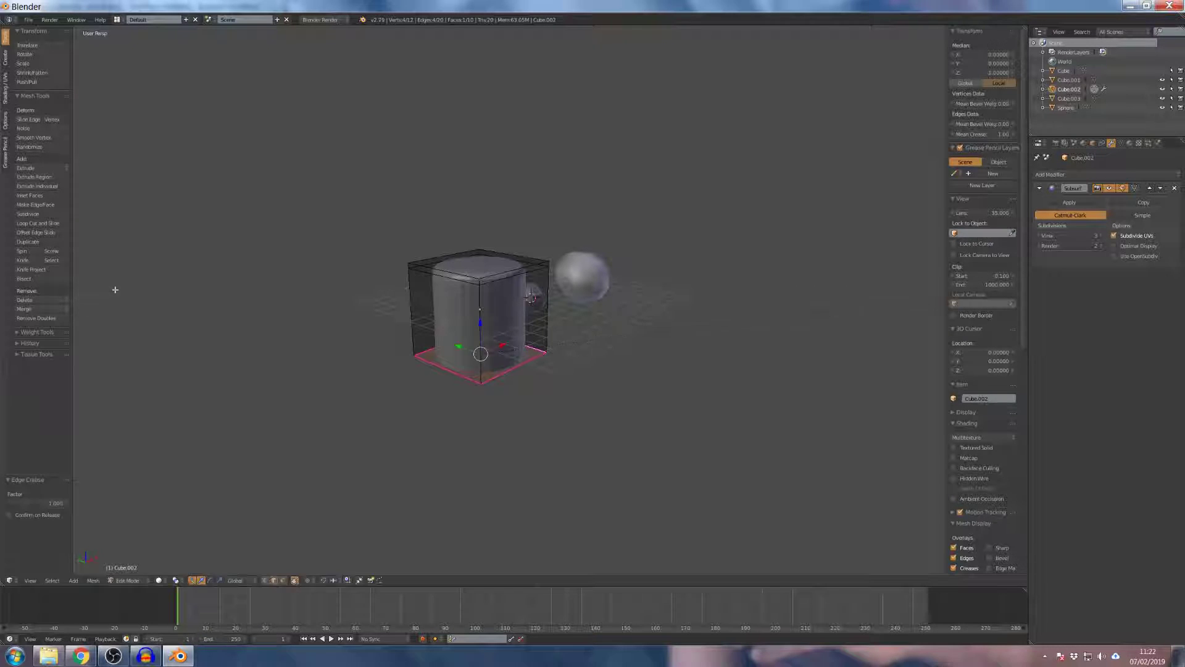
Return to Object Mode and compare Cube.002's creased base with its loop-cut top edge.
middle_drag(123, 328, 780, 283)
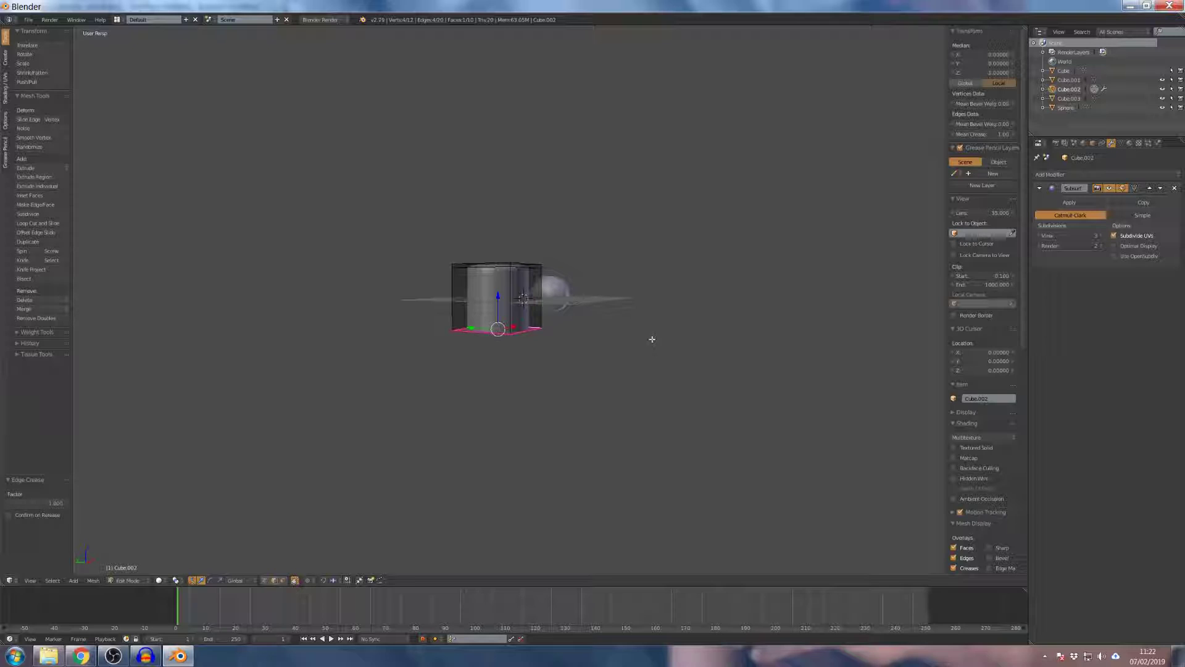
key(Tab)
scroll(542, 351, up, 3)
middle_drag(538, 350, 475, 320)
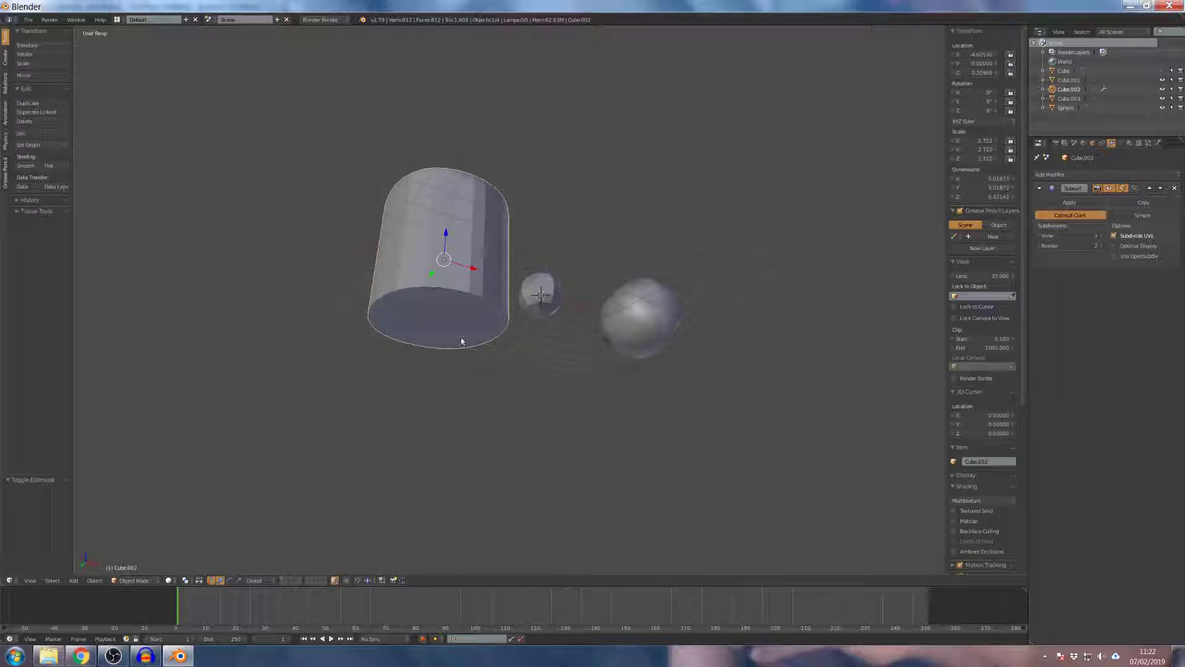
middle_drag(454, 340, 473, 363)
middle_drag(481, 256, 471, 336)
scroll(468, 334, down, 2)
scroll(467, 327, up, 3)
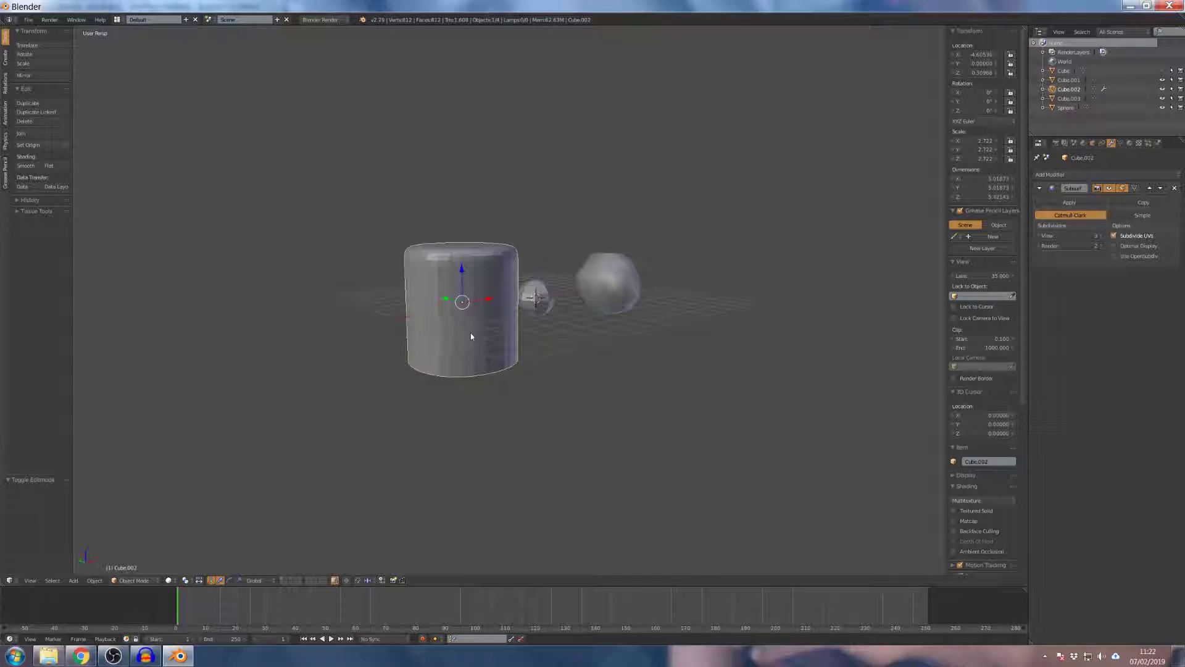
middle_drag(493, 276, 499, 302)
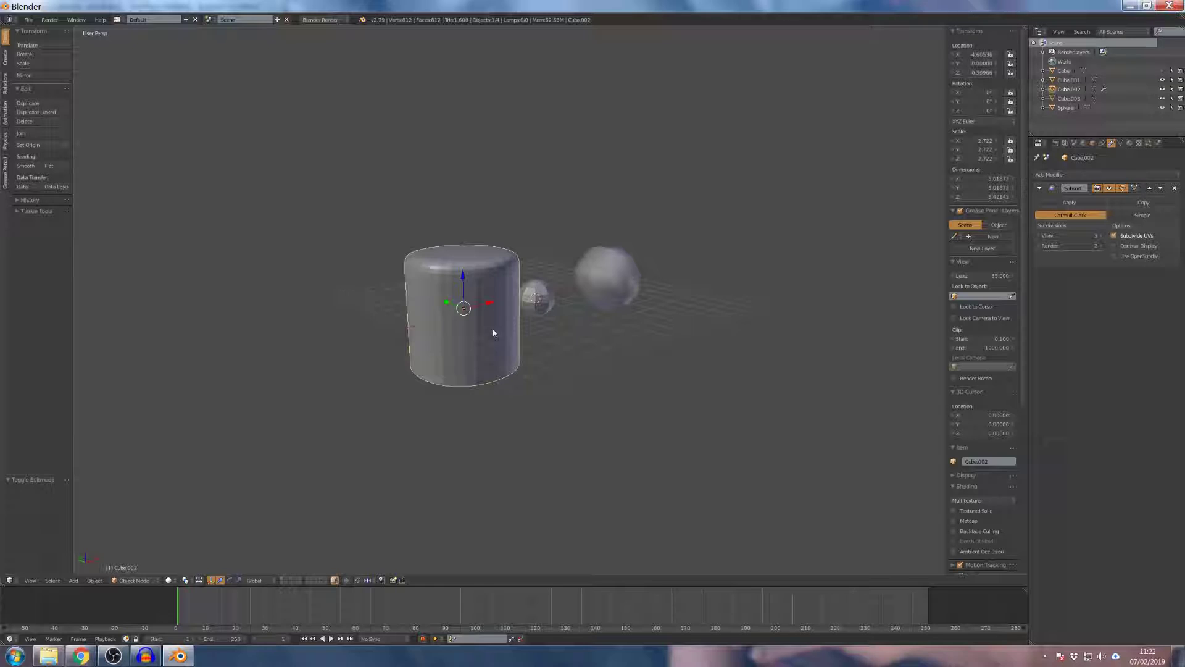
scroll(495, 352, up, 3)
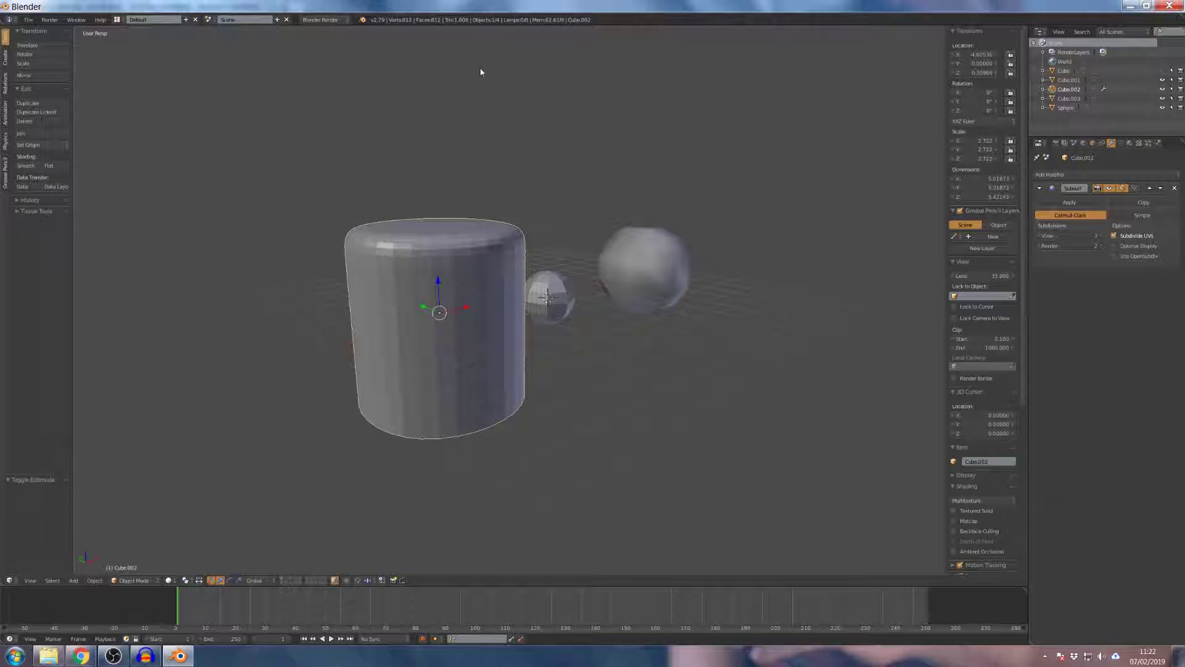
scroll(515, 216, down, 2)
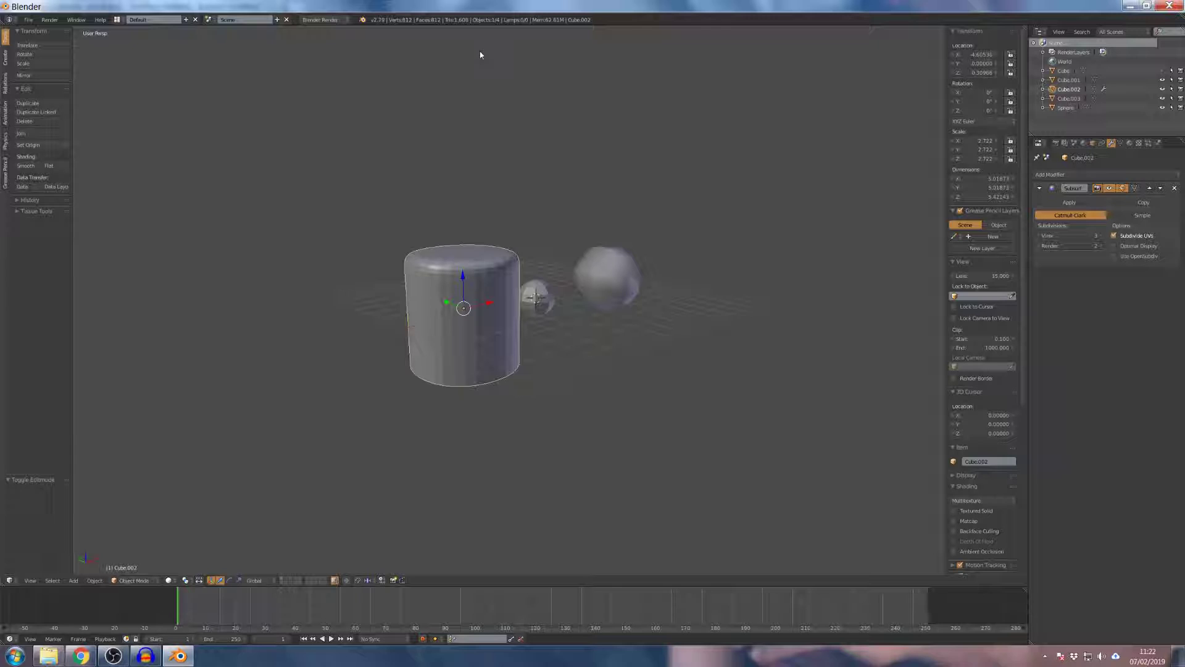
scroll(516, 145, down, 3)
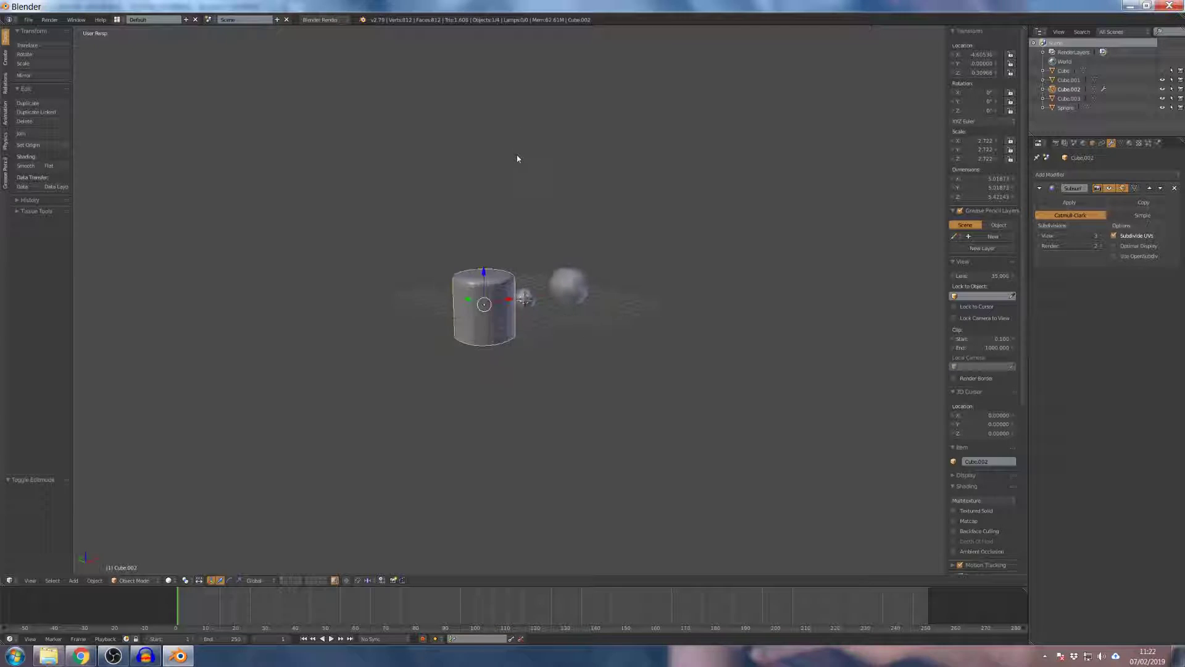
middle_drag(551, 255, 479, 311)
drag(475, 309, 473, 300)
scroll(493, 301, down, 3)
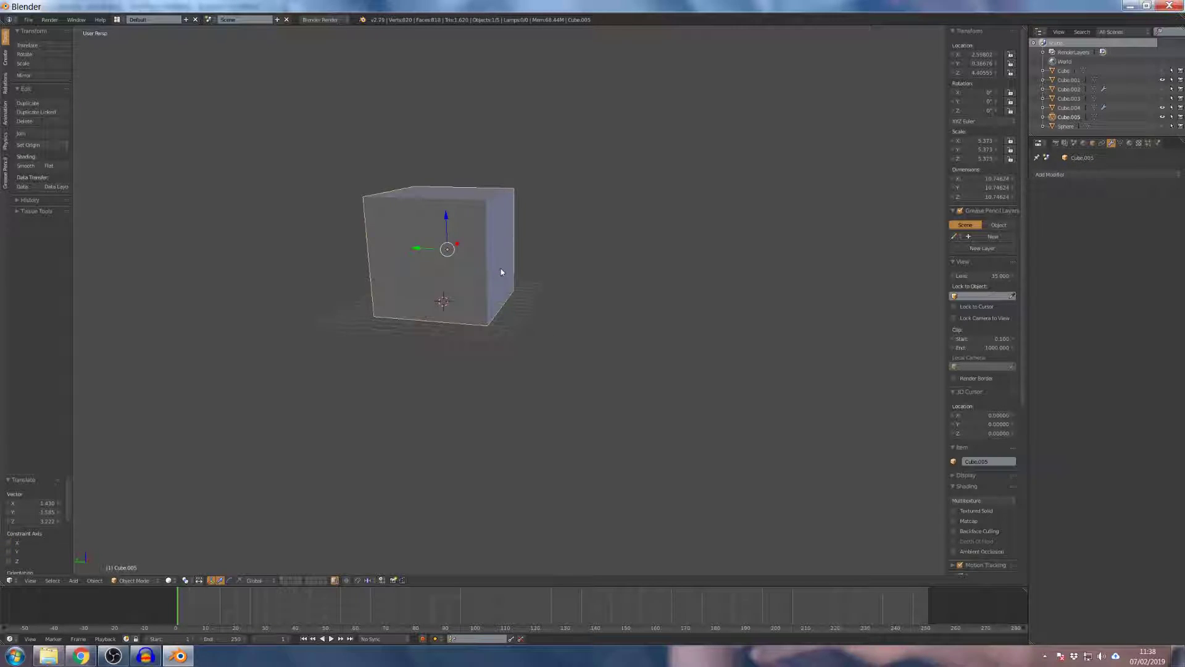
Add a Subdivision Surface modifier to Cube.005 and set its viewport subdivision level to 6.
mouse_move(507, 272)
middle_down()
mouse_move(544, 302)
mouse_move(524, 267)
middle_up()
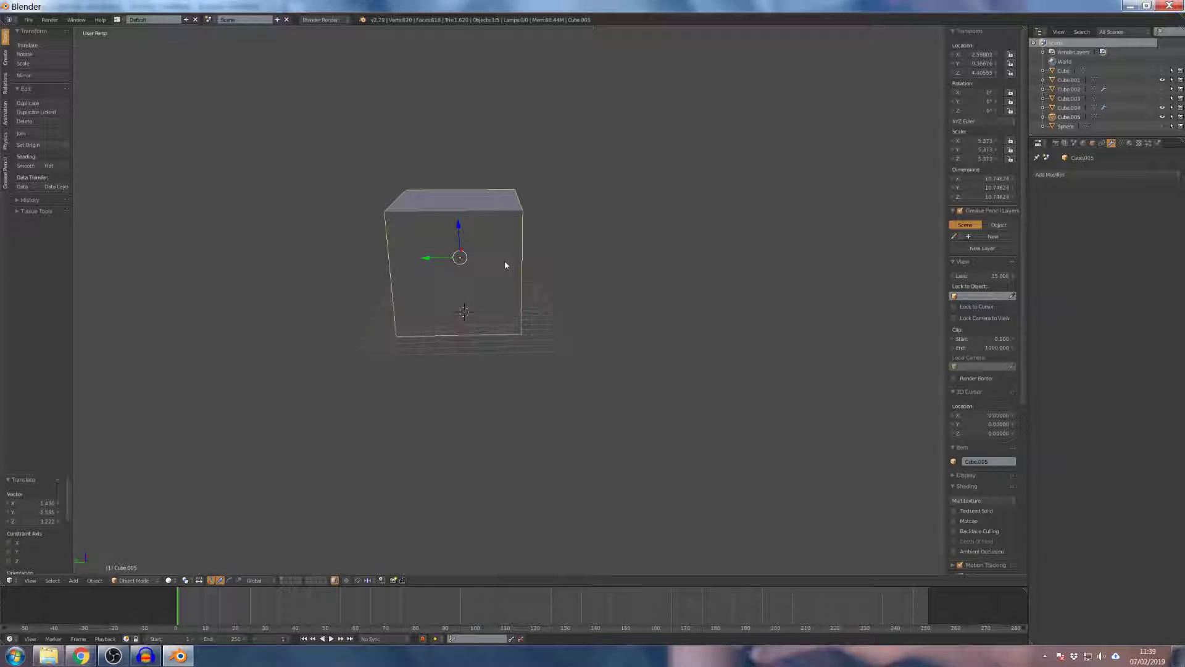
click(1068, 175)
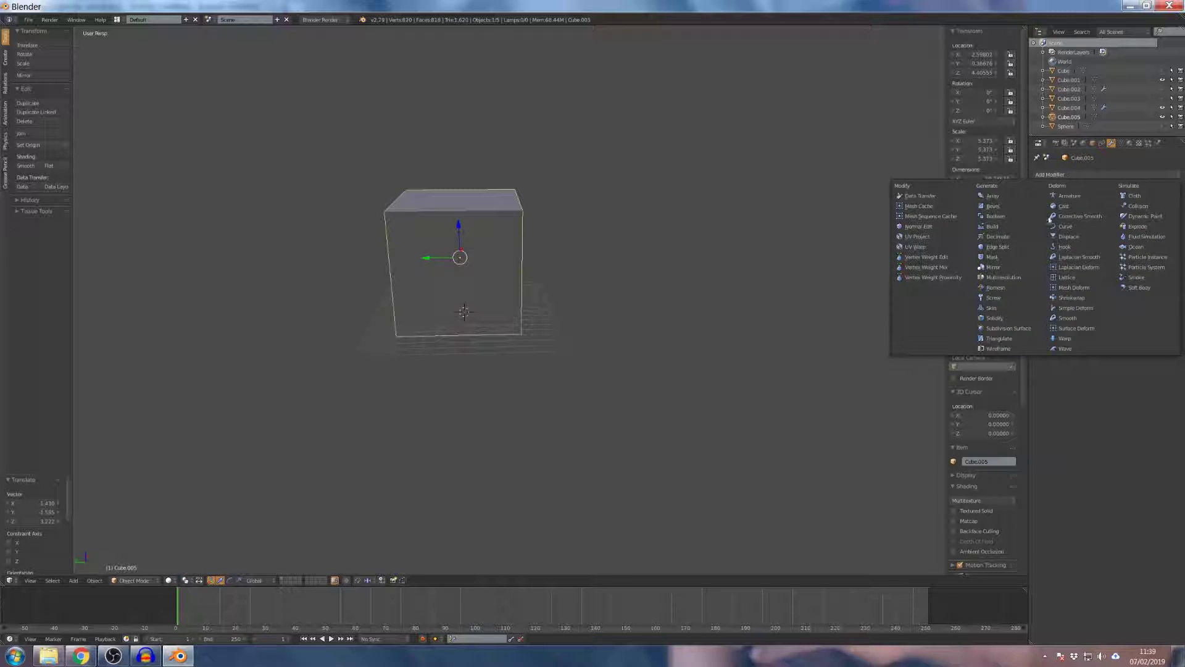
click(1009, 326)
click(1099, 236)
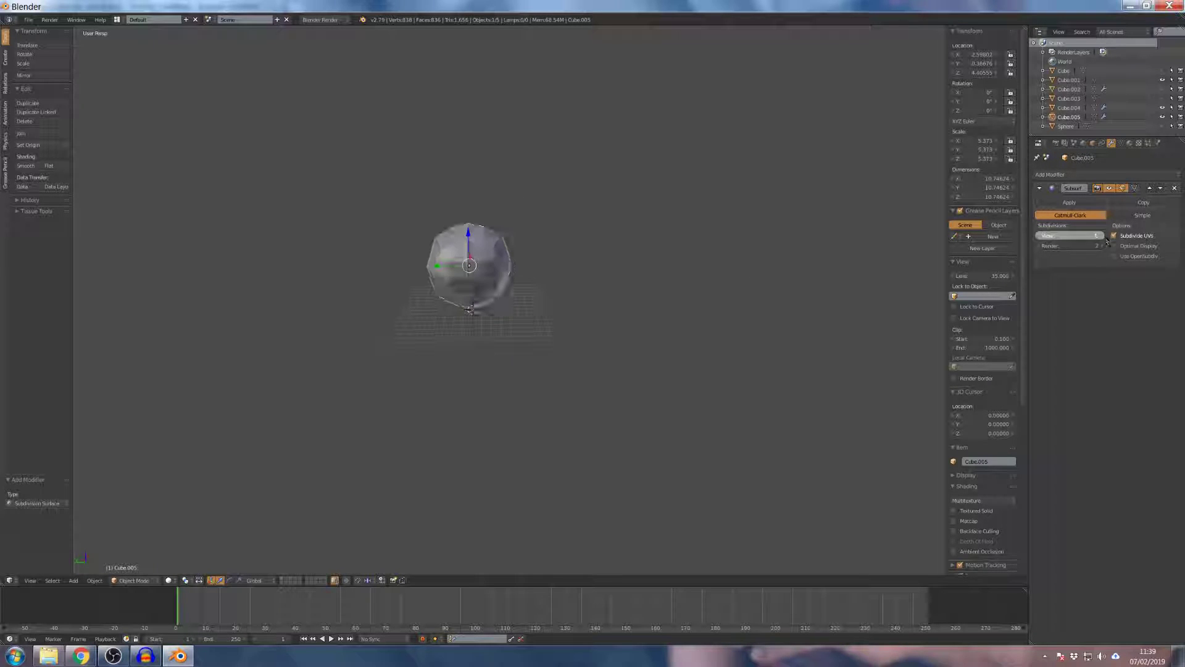
click(1099, 236)
scroll(520, 249, down, 2)
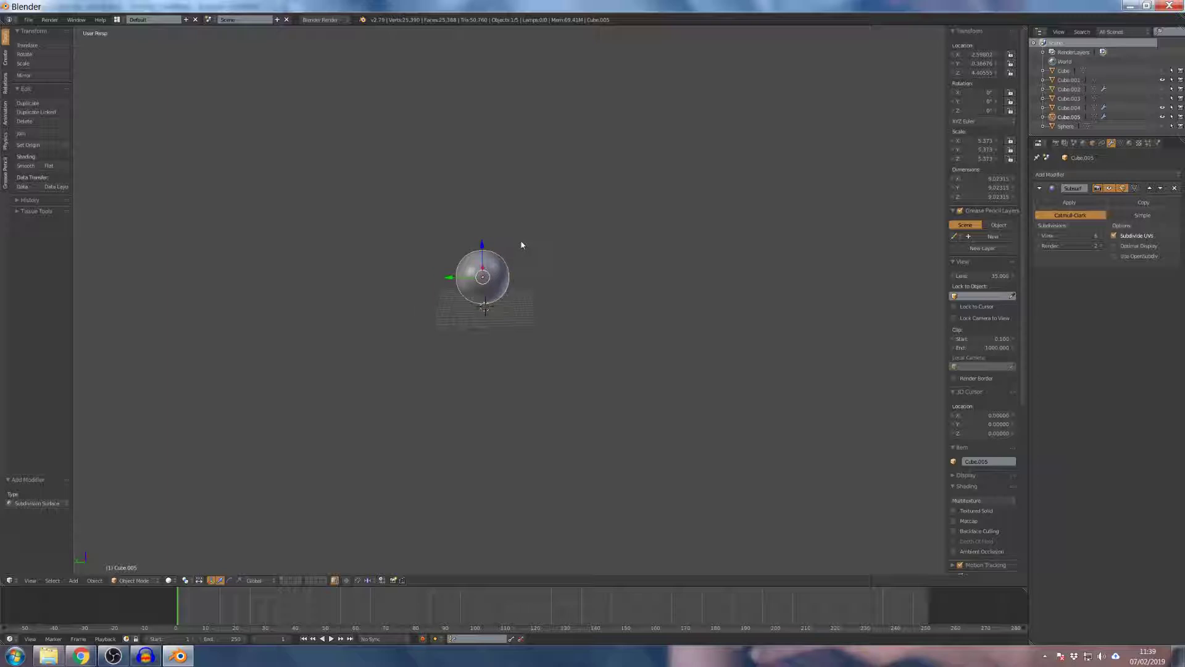
middle_drag(521, 243, 557, 245)
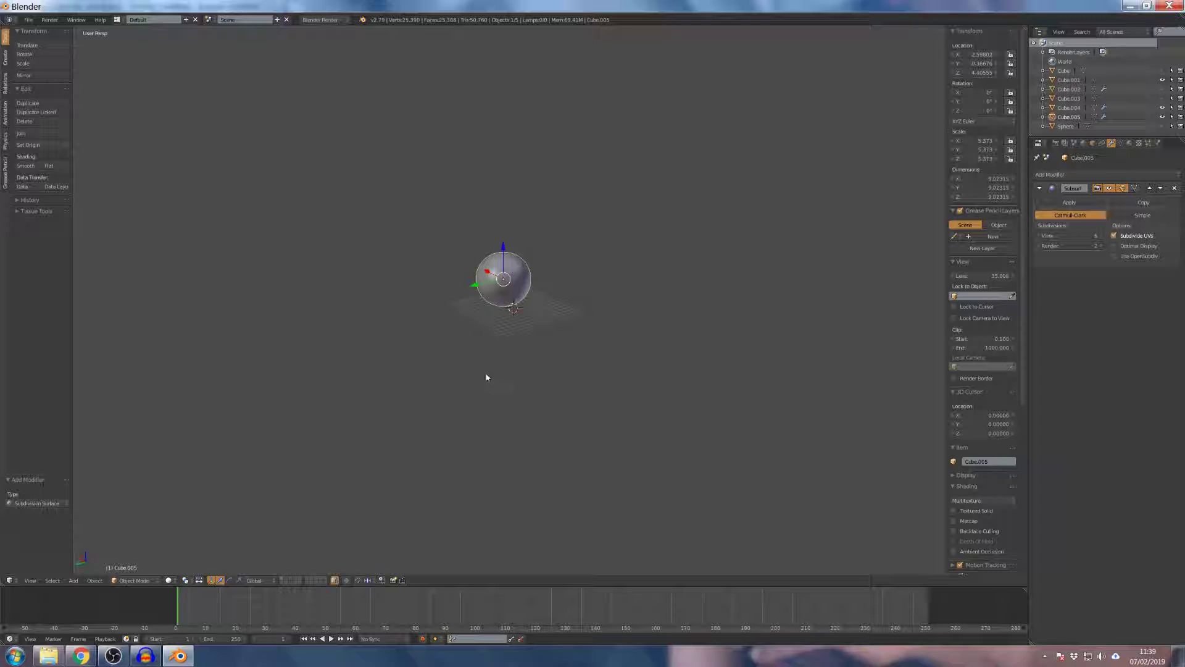
Switch the viewport to wireframe shading and examine the subdivided mesh density of Cube.005.
key(z)
mouse_move(548, 304)
middle_down()
mouse_move(584, 290)
mouse_move(564, 245)
mouse_move(575, 252)
middle_up()
scroll(566, 259, up, 5)
scroll(569, 264, up, 4)
scroll(569, 265, down, 5)
scroll(583, 246, down, 3)
scroll(580, 241, up, 3)
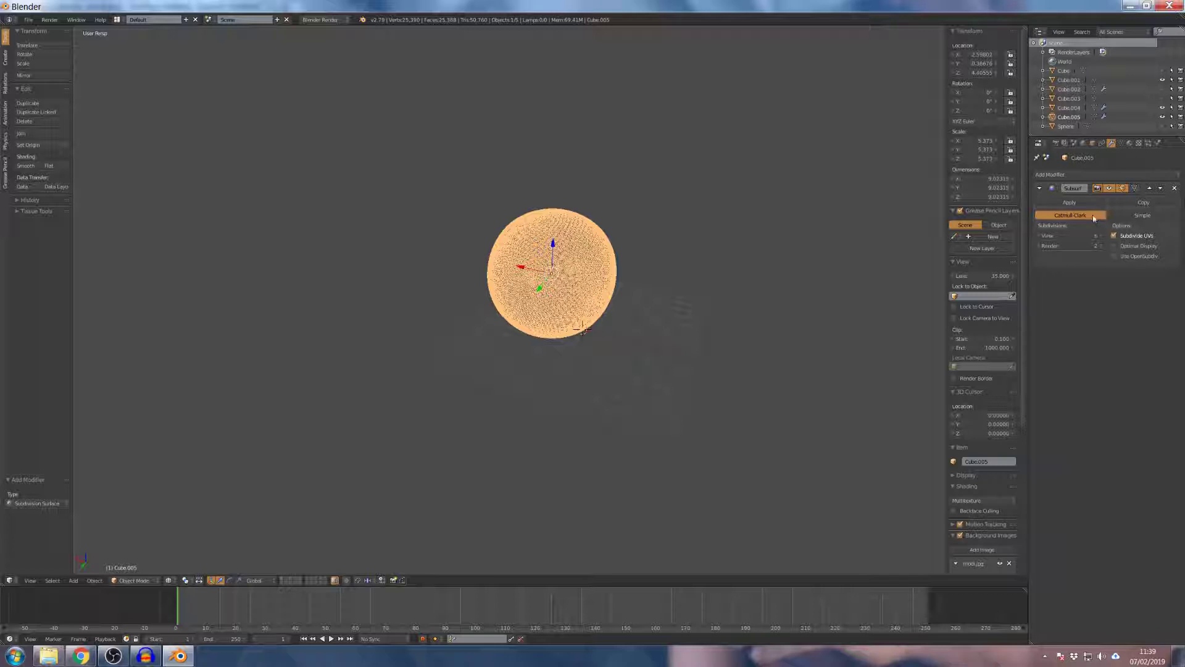
Enable Optimal Display on Cube.005's Subdivision Surface modifier and examine its effect on the wireframe.
click(1115, 246)
middle_drag(824, 265, 646, 257)
scroll(629, 246, up, 5)
scroll(629, 245, down, 6)
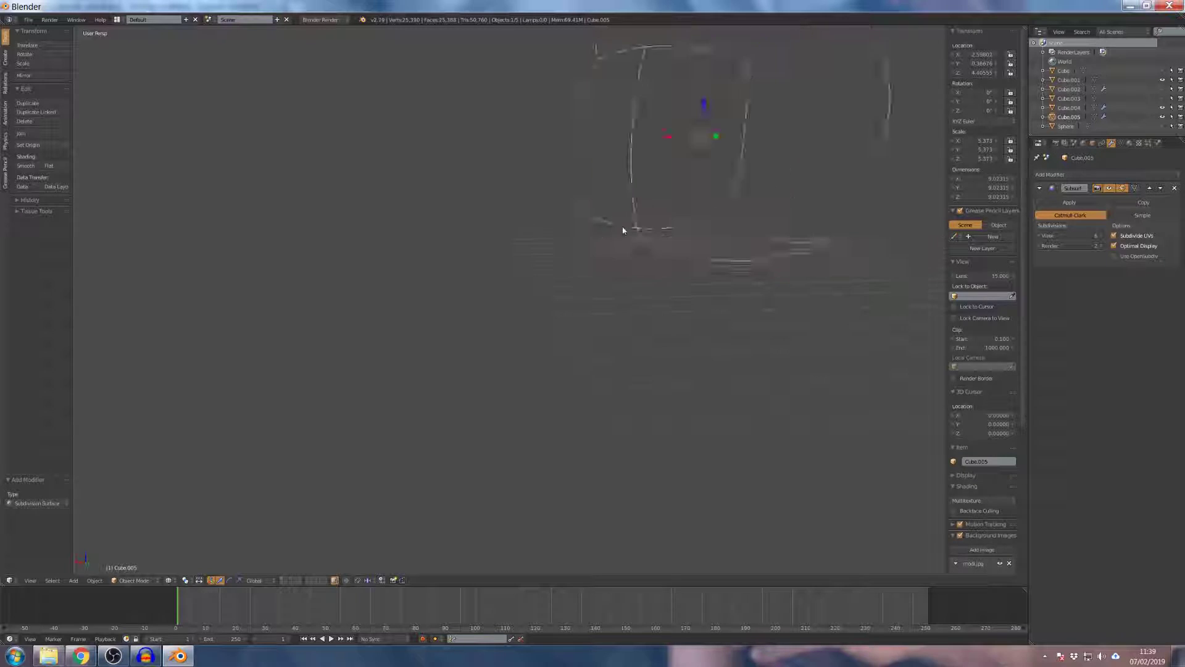
scroll(676, 193, down, 5)
mouse_move(652, 209)
middle_down()
mouse_move(688, 192)
mouse_move(635, 220)
middle_up()
scroll(673, 157, up, 4)
middle_drag(619, 106, 604, 154)
scroll(683, 262, down, 4)
middle_drag(682, 259, 608, 249)
scroll(587, 259, down, 2)
scroll(586, 257, up, 6)
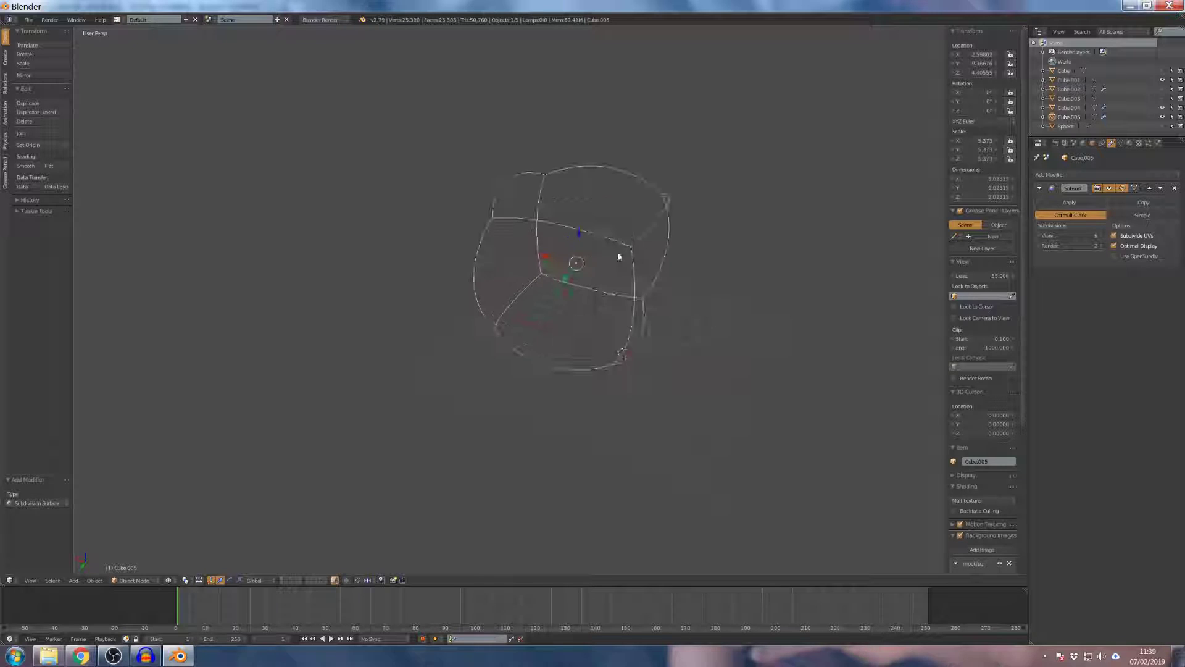
Switch Cube.005's Subdivision Surface modifier to the Simple type and examine its wireframe.
scroll(611, 251, down, 3)
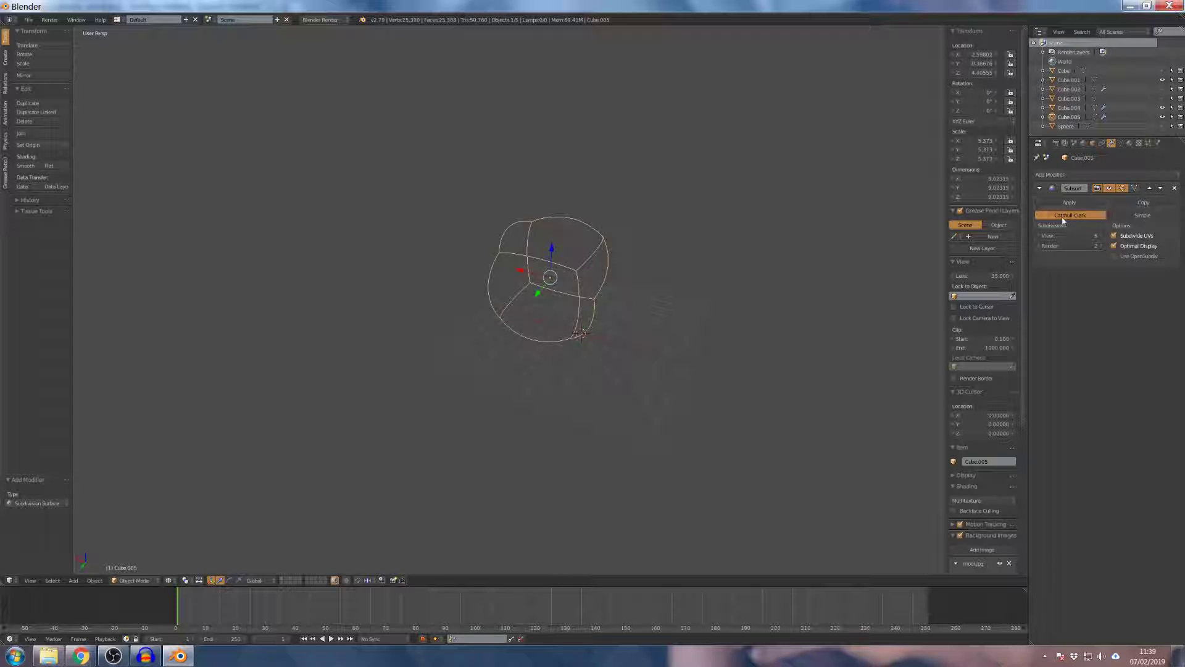
click(1121, 216)
scroll(741, 233, down, 4)
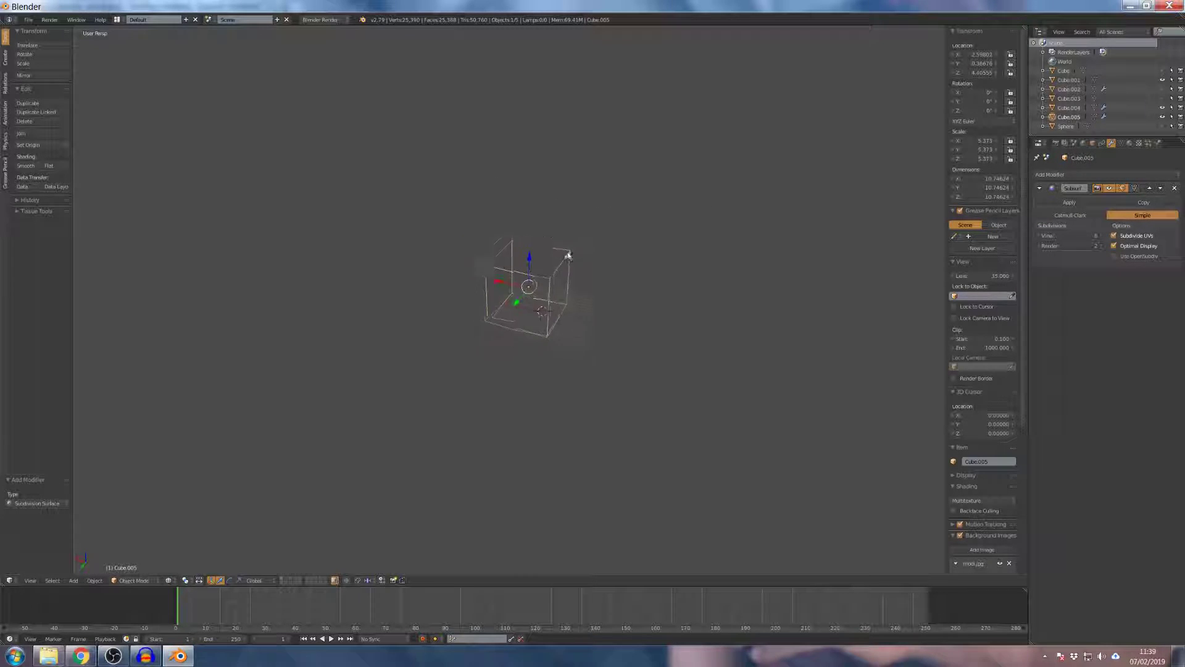
scroll(543, 272, up, 4)
scroll(596, 259, down, 4)
middle_drag(584, 255, 594, 272)
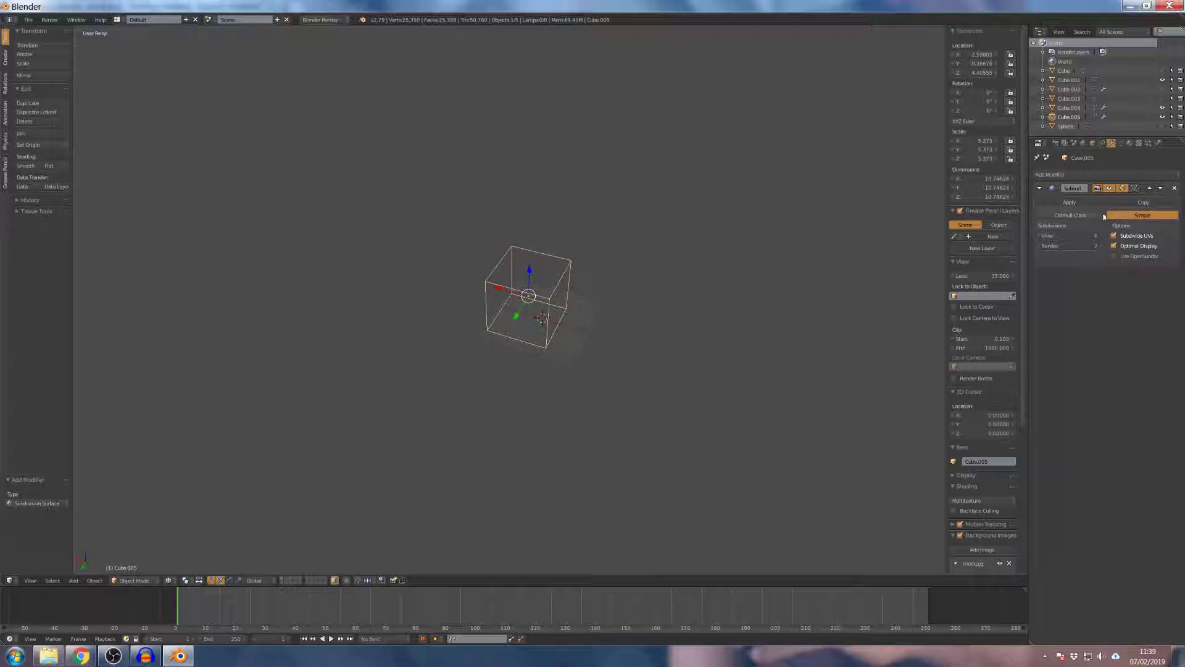
Set Cube.005's subdivision type back to Catmull-Clark and examine the rounded wireframe.
click(1072, 217)
middle_drag(864, 254, 509, 265)
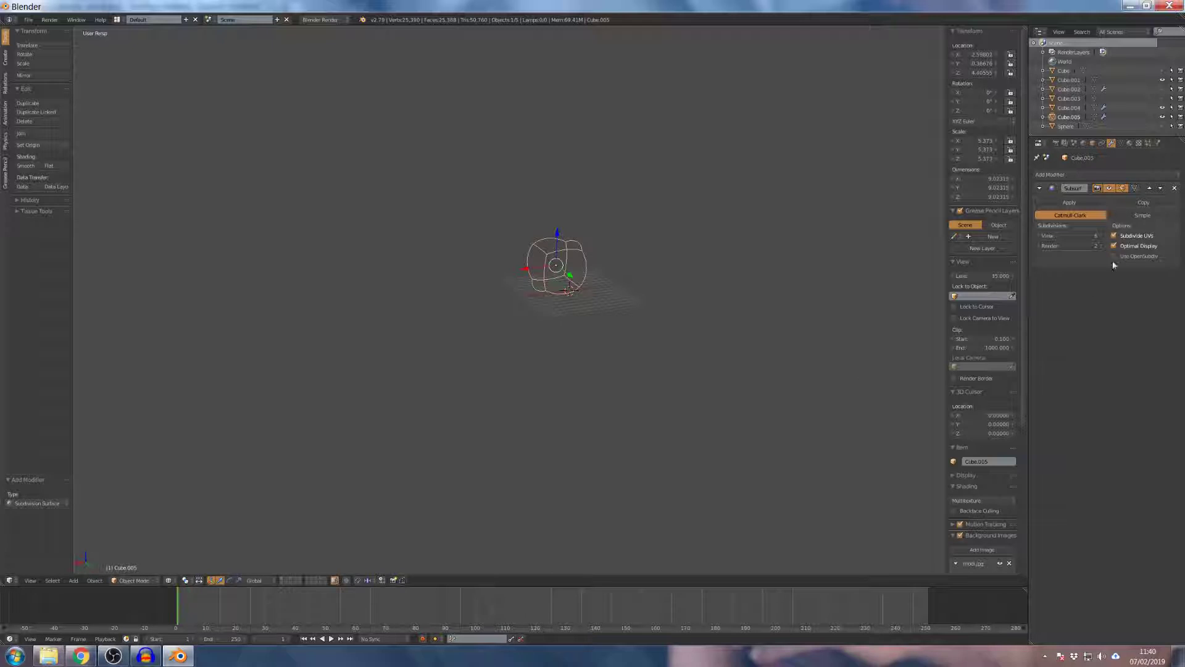
middle_drag(760, 260, 556, 247)
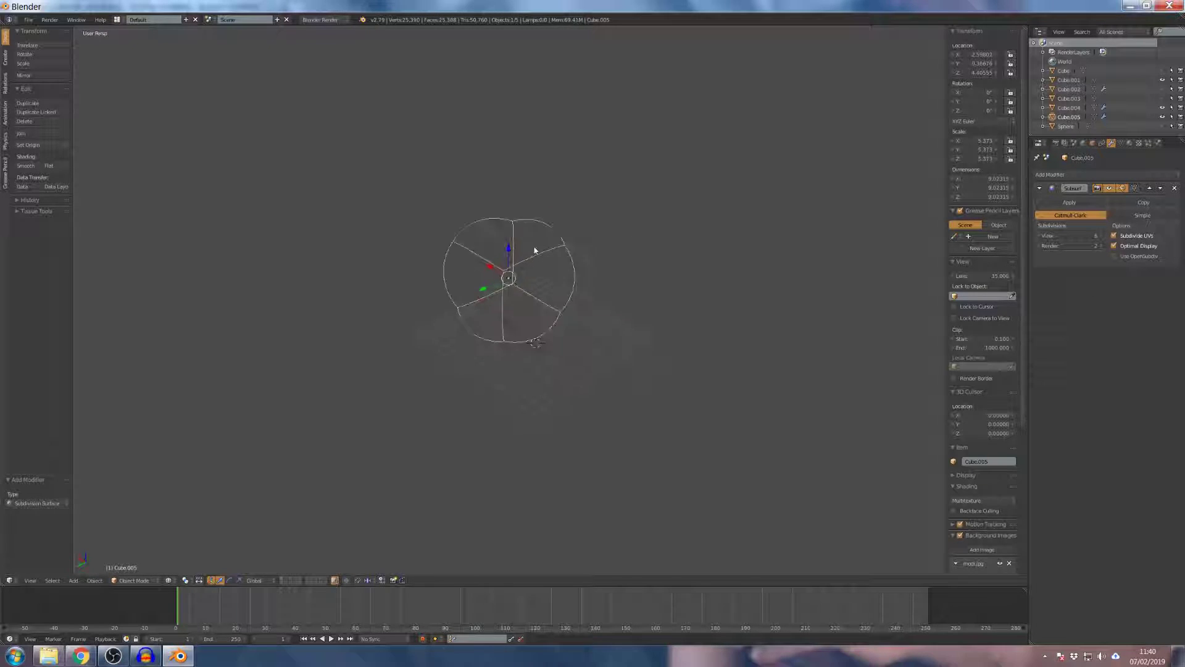
Enter Edit Mode on Cube.005 and switch the viewport to solid shading to compare its cage with the subdivided shape.
key(Tab)
scroll(535, 343, down, 5)
mouse_move(535, 342)
middle_down()
mouse_move(604, 204)
mouse_move(612, 272)
mouse_move(574, 259)
mouse_move(586, 281)
mouse_move(544, 285)
middle_up()
scroll(613, 276, up, 4)
key(alt+z)
scroll(528, 233, up, 5)
scroll(527, 232, down, 5)
middle_drag(526, 222, 618, 272)
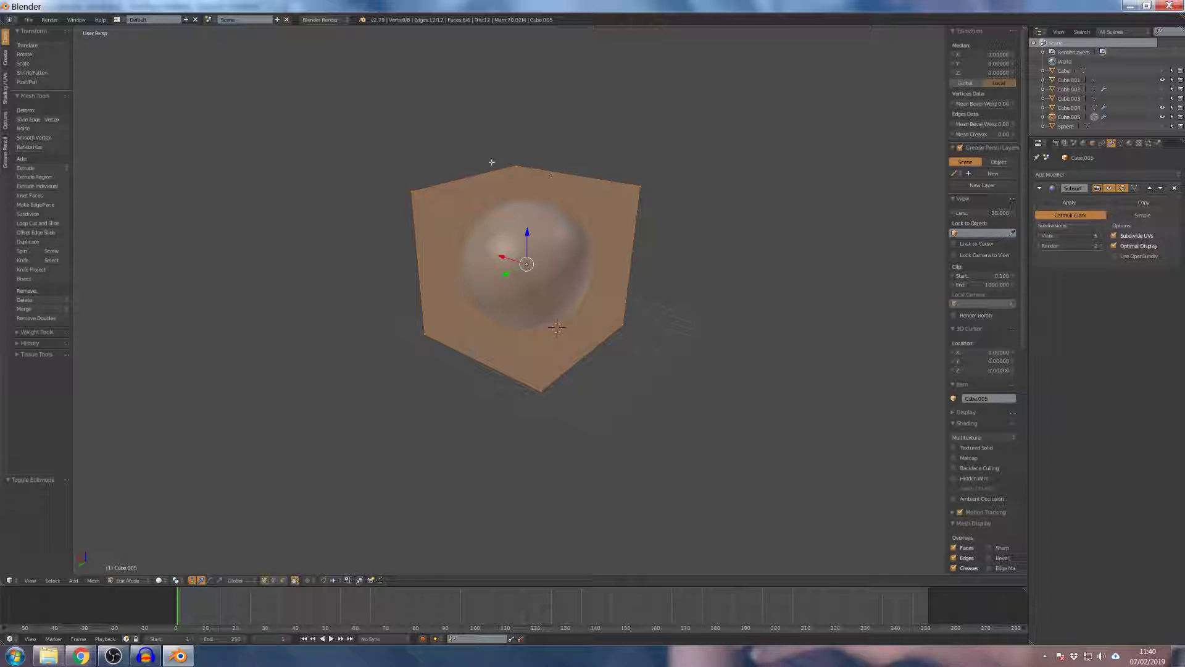
Return to Object Mode and examine Cube.005's scene statistics and smooth surface.
key(Tab)
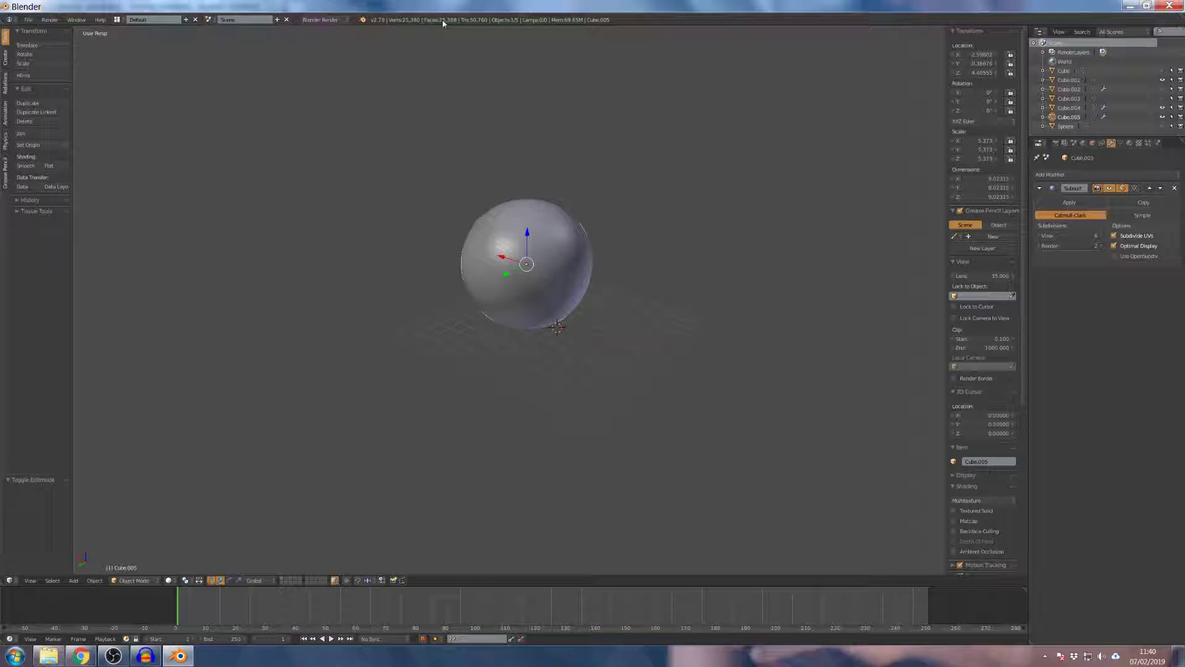
scroll(547, 287, up, 6)
scroll(546, 265, down, 6)
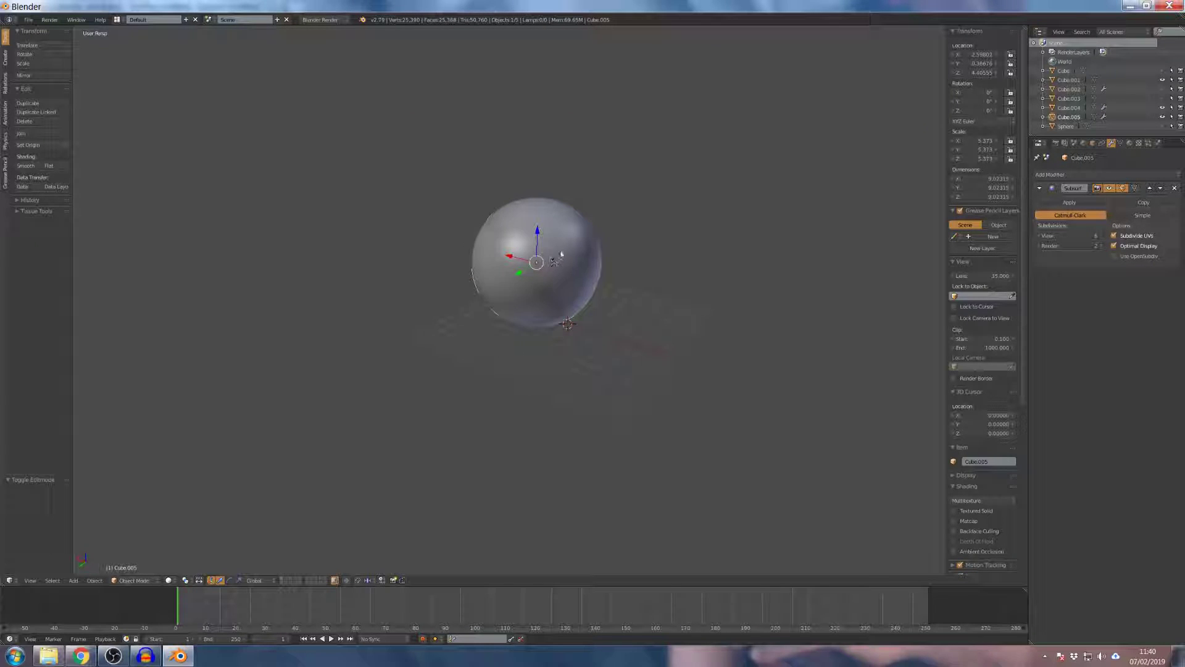
scroll(560, 247, up, 3)
scroll(562, 251, down, 1)
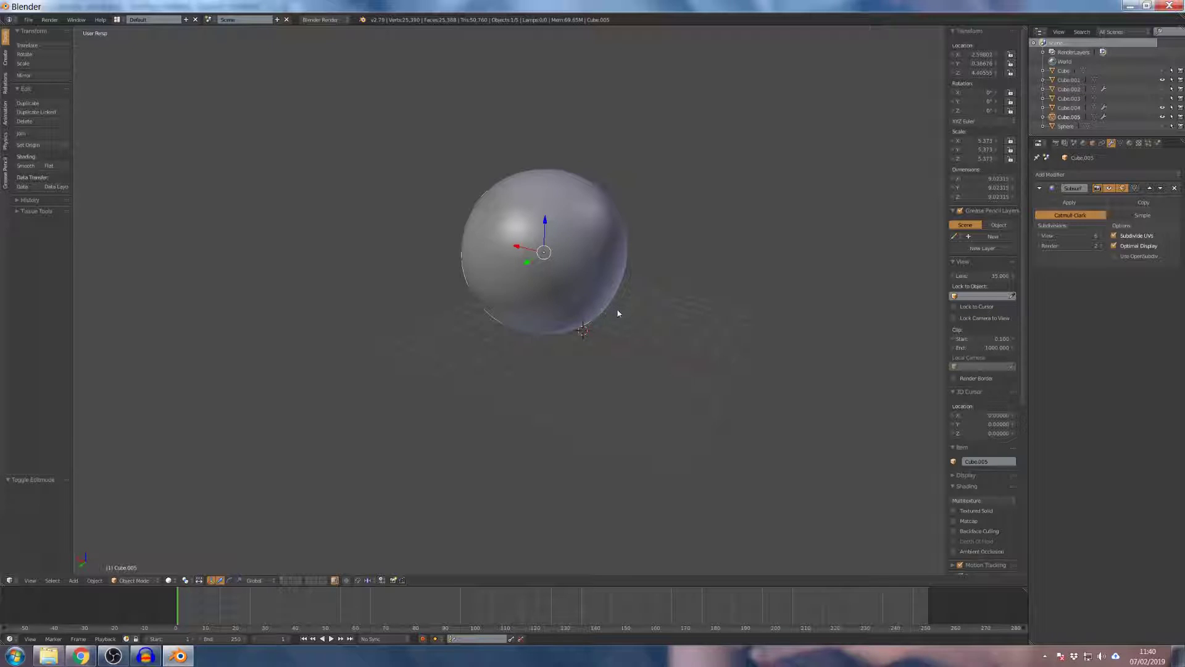
scroll(615, 315, up, 5)
scroll(614, 315, down, 7)
middle_drag(677, 260, 723, 252)
scroll(679, 243, up, 4)
scroll(679, 247, down, 4)
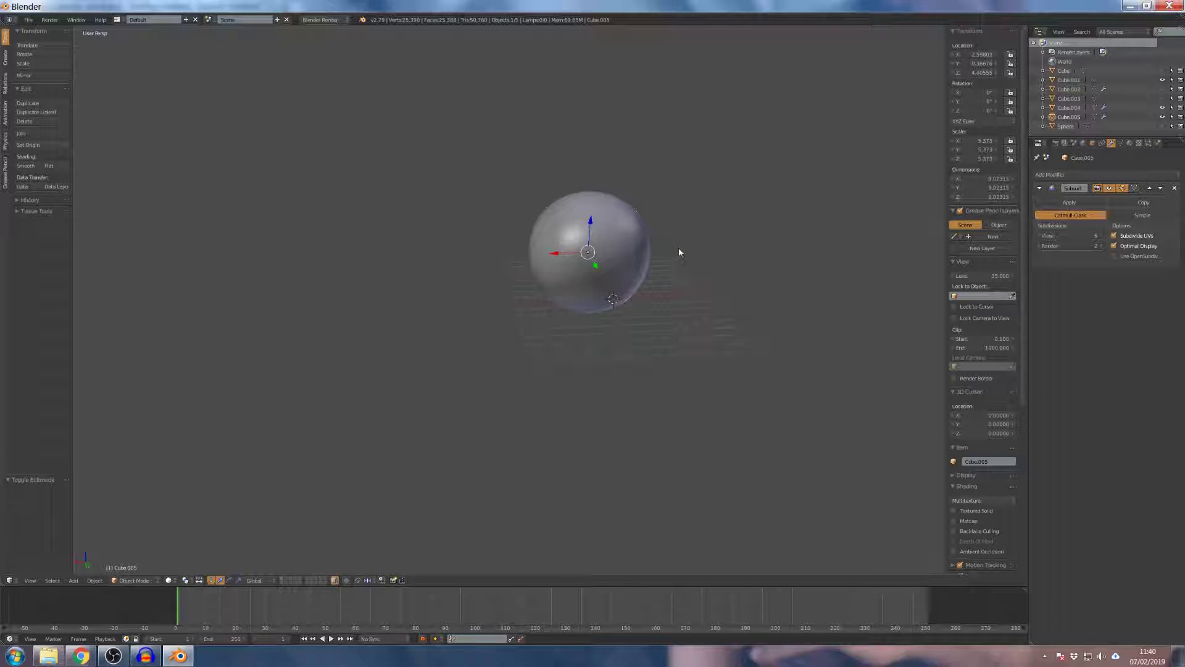
Try a horizontal loop cut slid close to the top edge of Cube.005's cage, and undo it.
key(Tab)
middle_drag(670, 234, 651, 239)
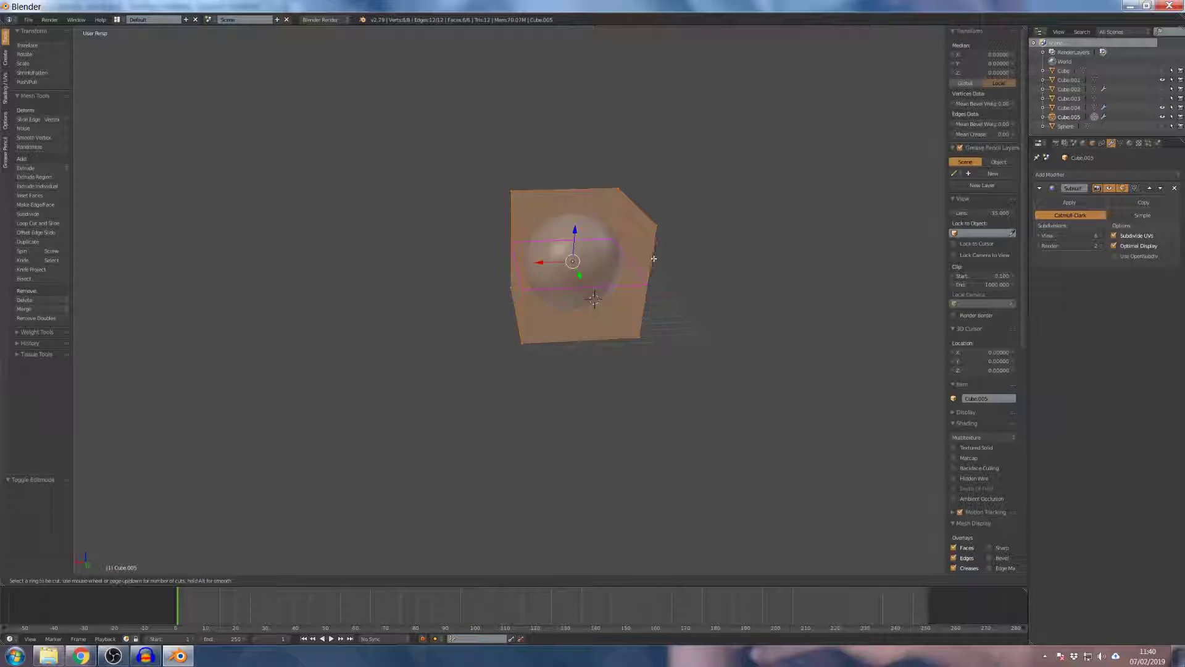
key(ctrl+r)
click(654, 246)
click(680, 208)
middle_drag(680, 209, 544, 167)
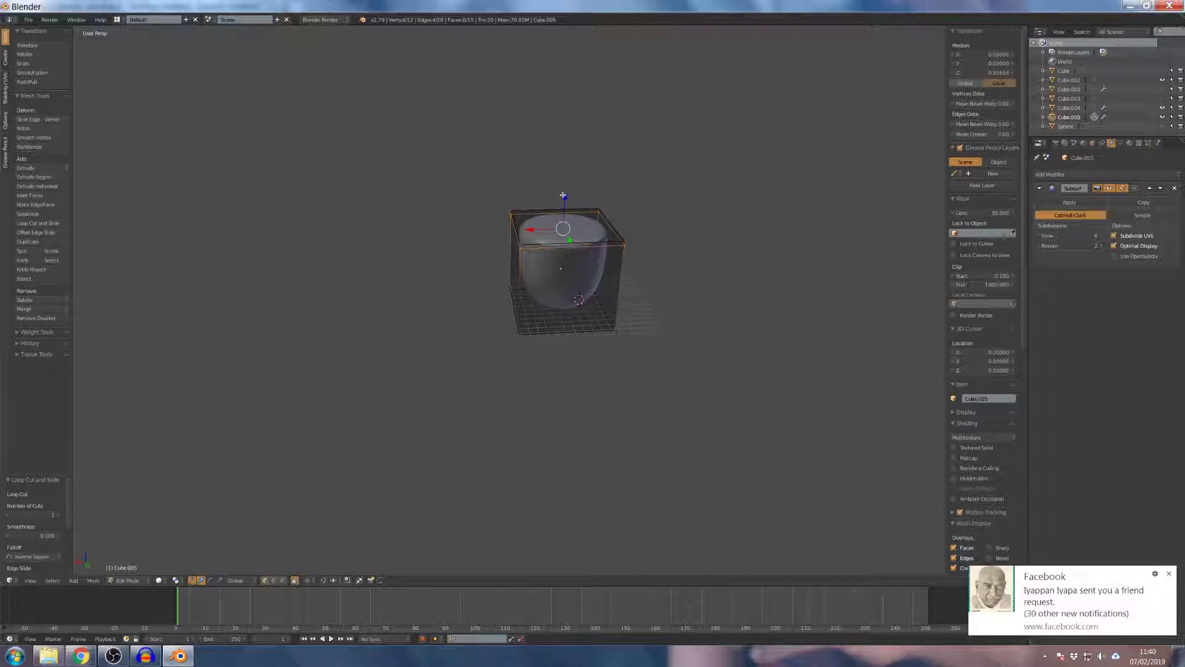
key(Tab)
key(Tab)
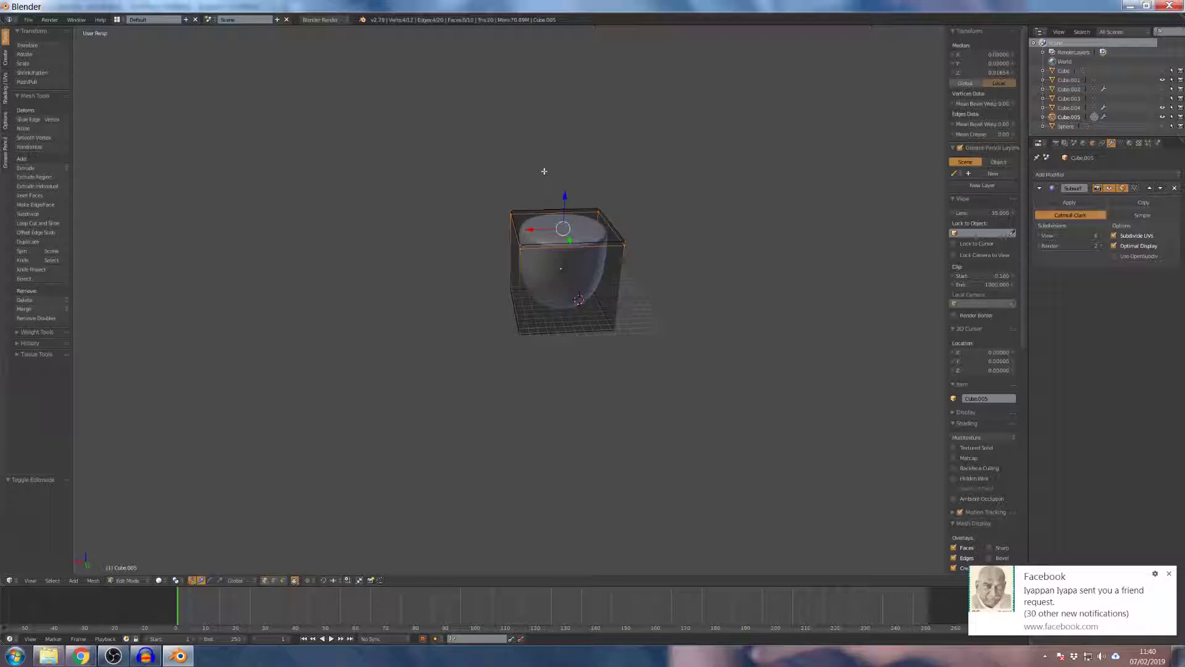
key(ctrl+z)
key(ctrl+z)
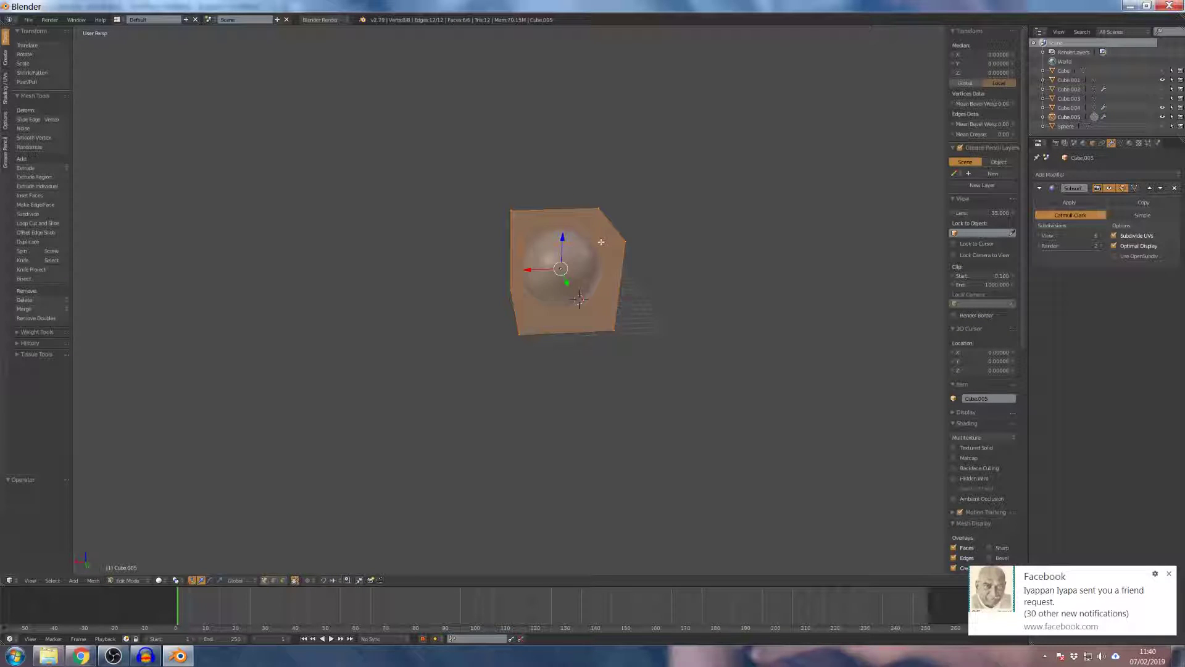
Switch to edge selection and apply an edge crease to the four top edges of Cube.005's cage.
scroll(601, 242, down, 3)
scroll(597, 244, up, 1)
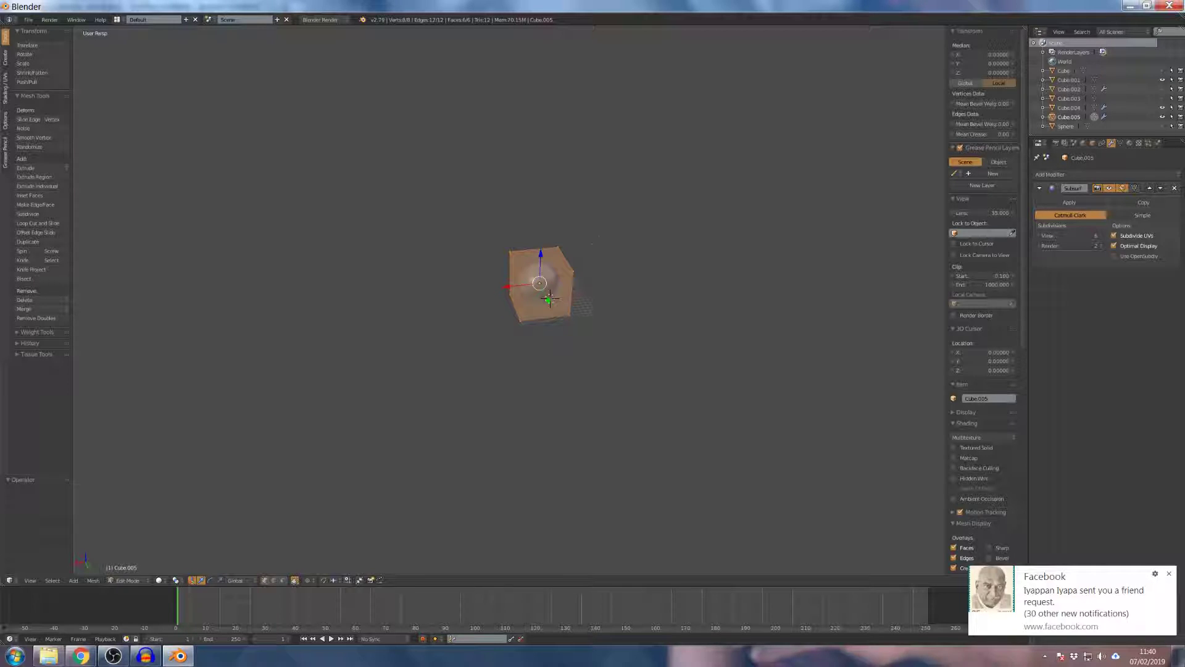
key(ctrl+Tab)
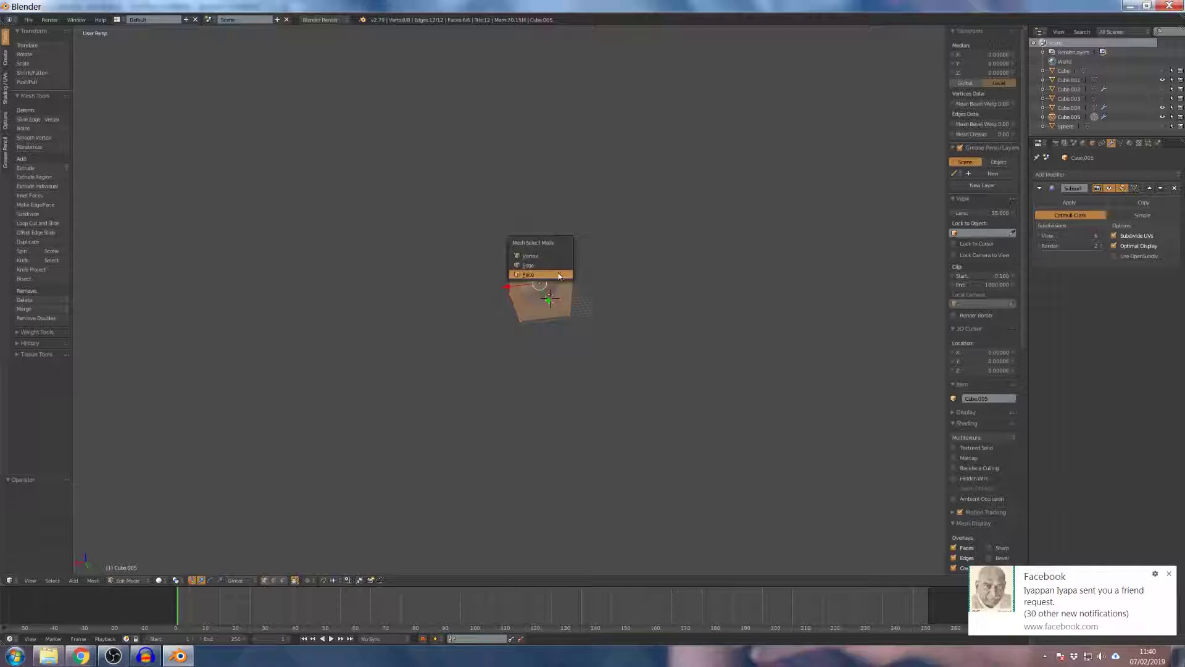
click(554, 266)
right_click(549, 299)
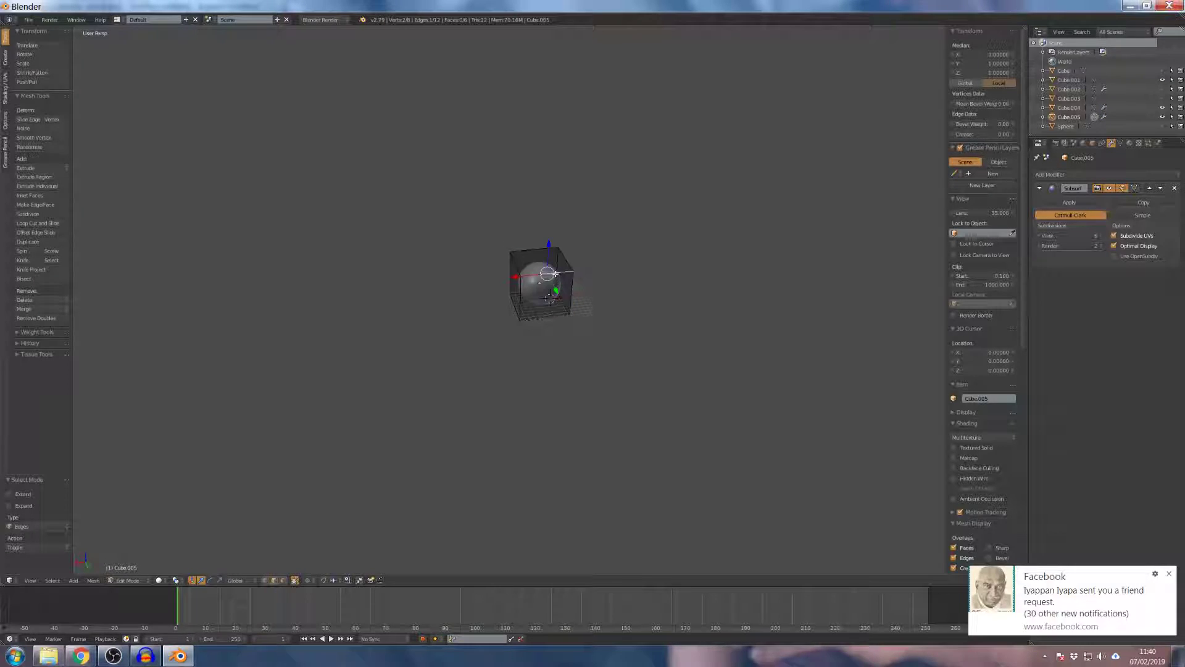
middle_drag(568, 260, 553, 266)
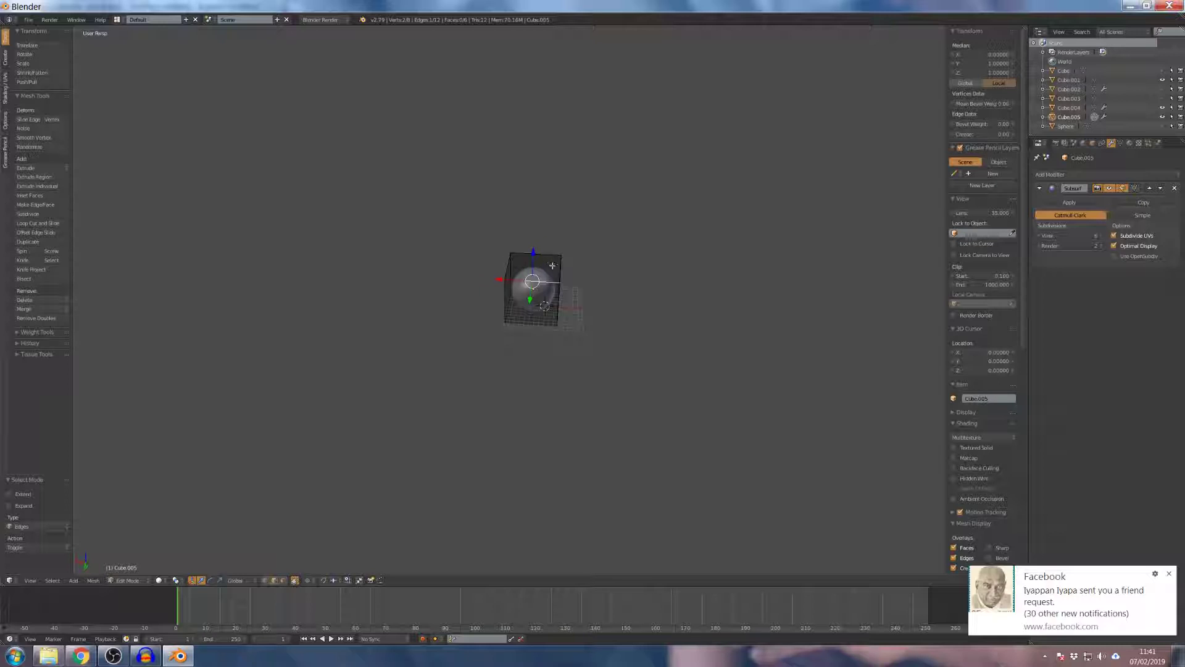
shift+right_click(541, 264)
shift+right_click(509, 258)
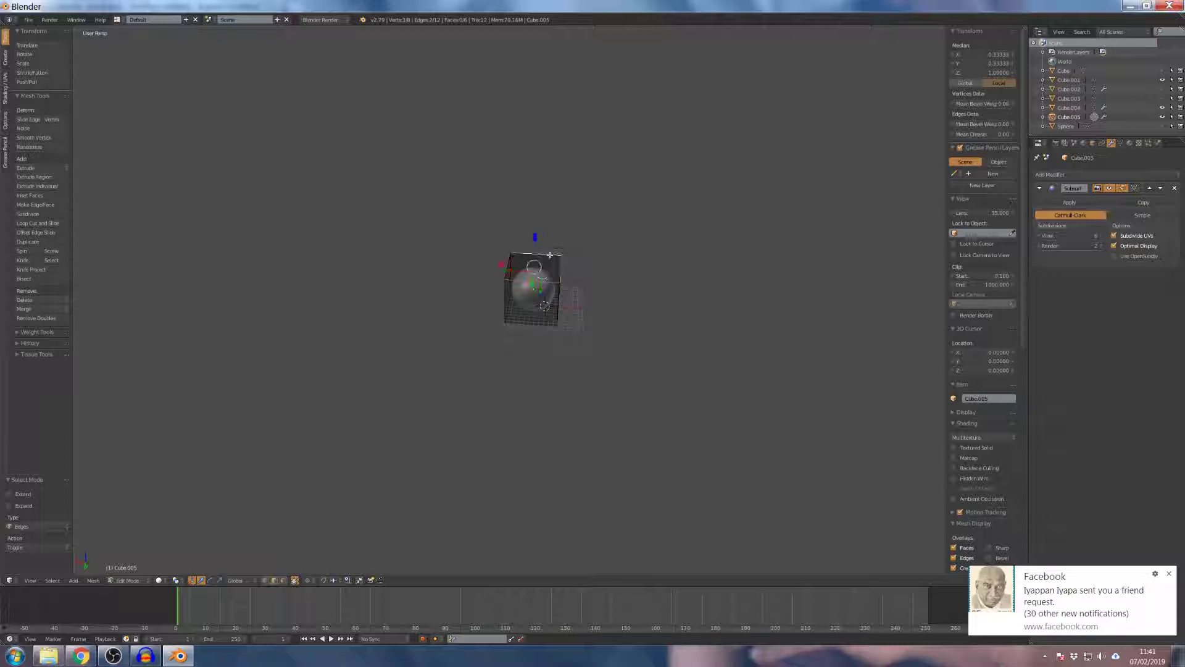
shift+right_click(547, 252)
scroll(574, 244, up, 5)
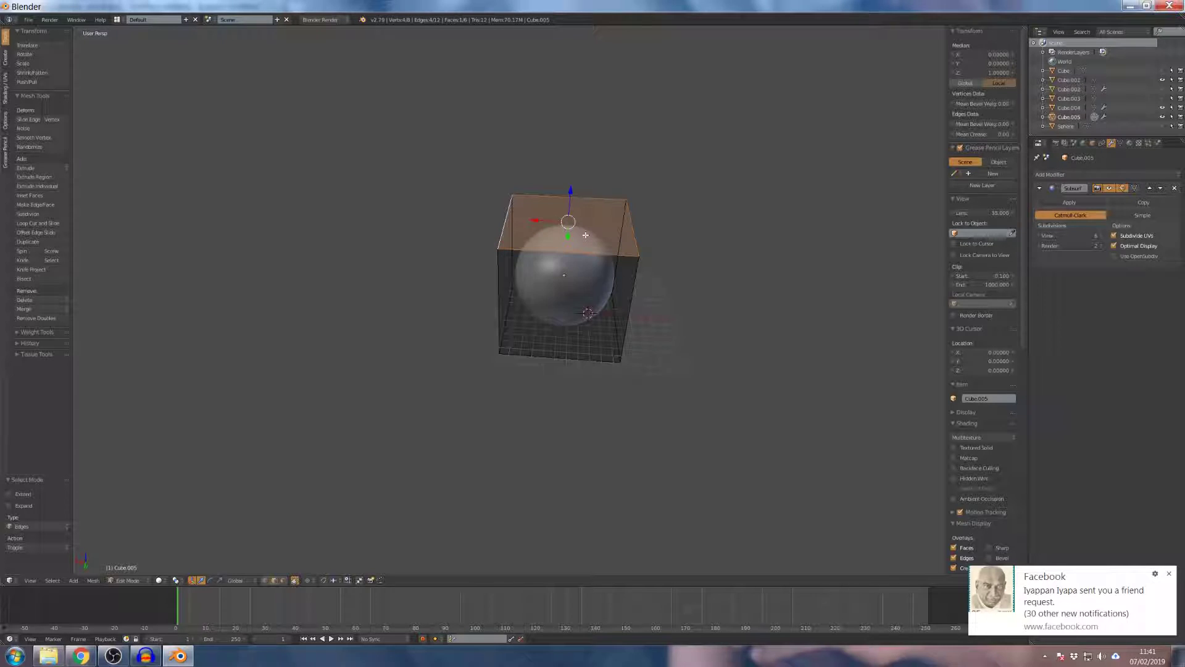
key(shift+e)
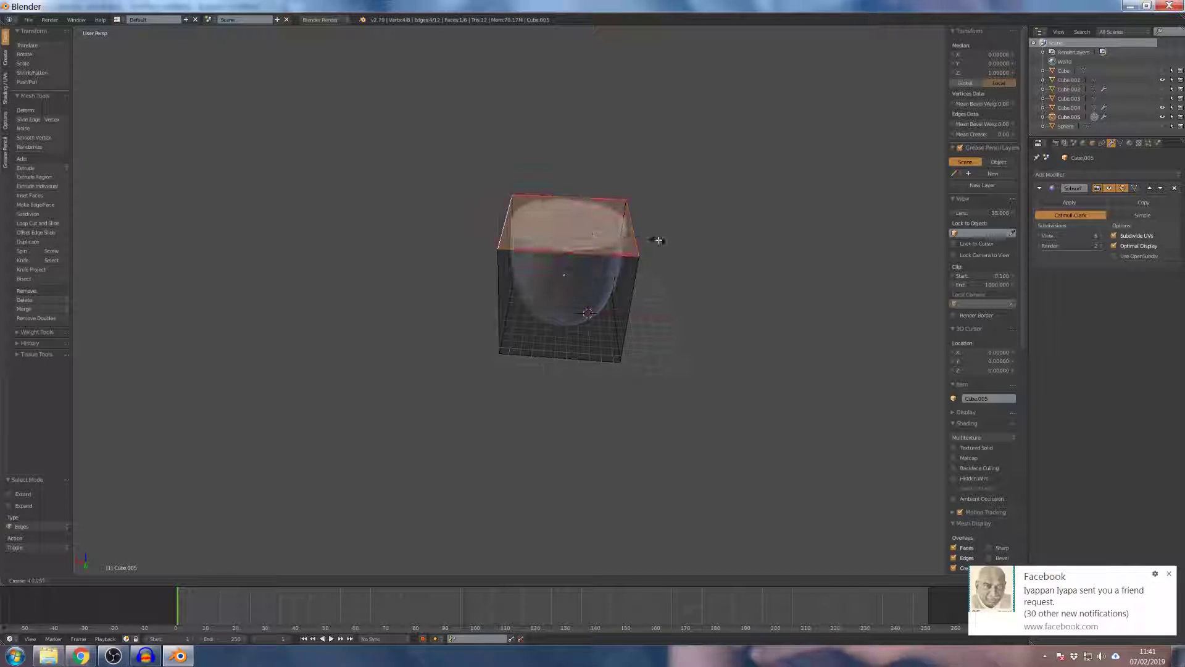
click(591, 241)
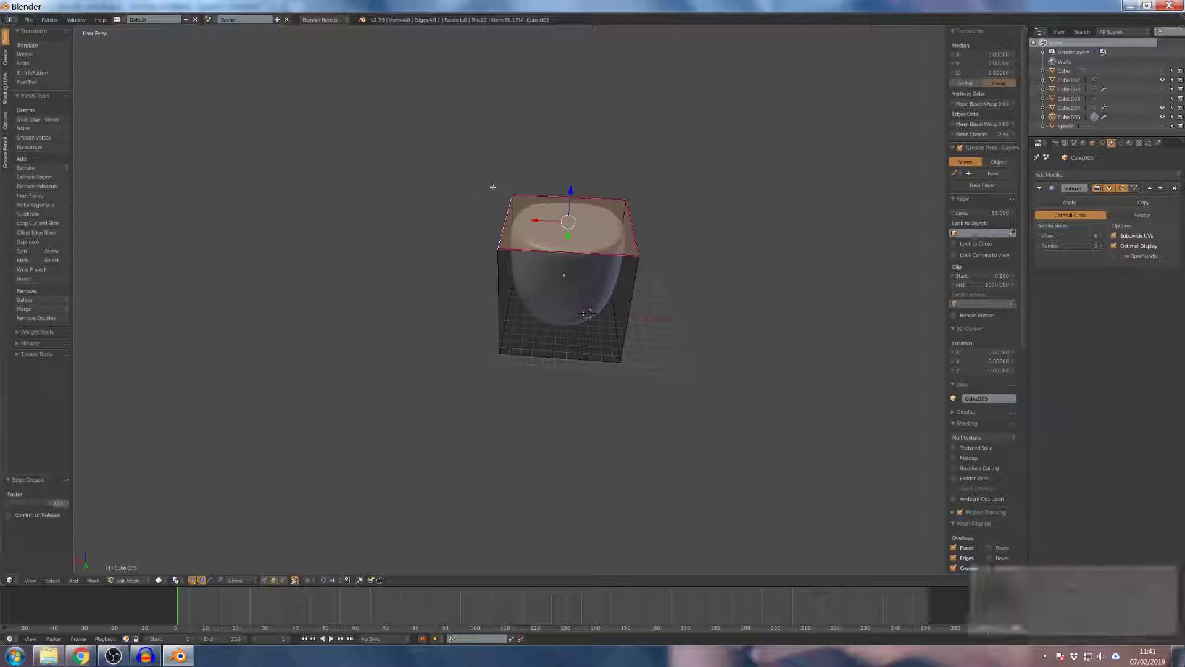
Check the creased Cube.005 and its face count in Object Mode, and undo the crease in Edit Mode.
key(Tab)
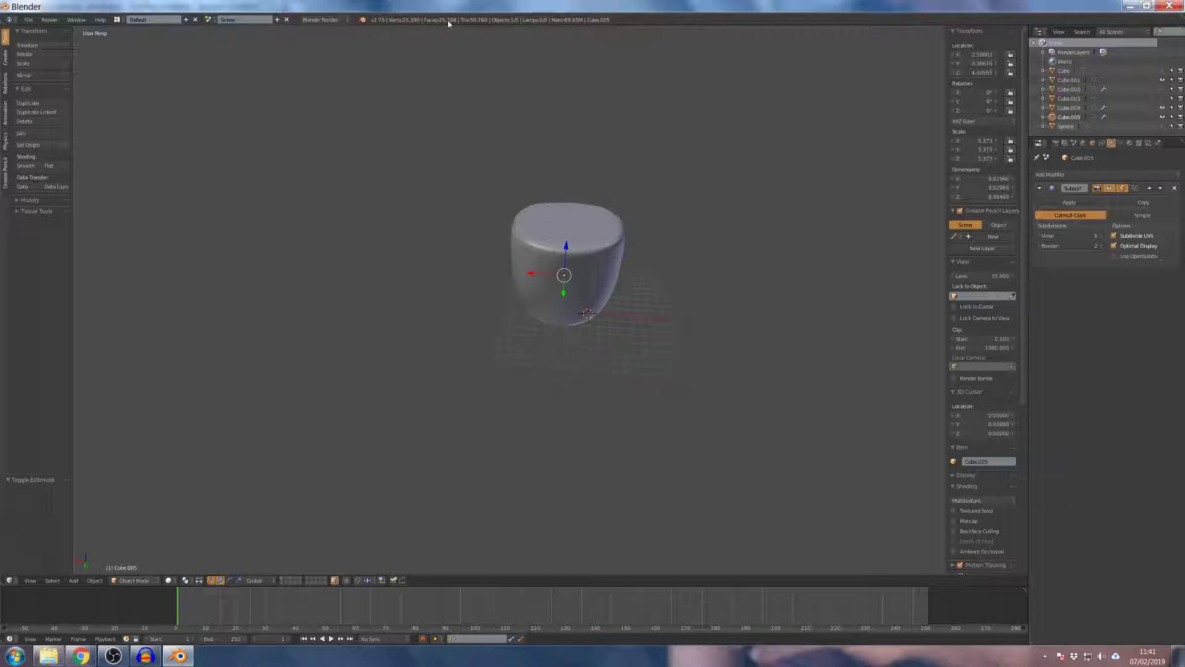
scroll(578, 253, down, 4)
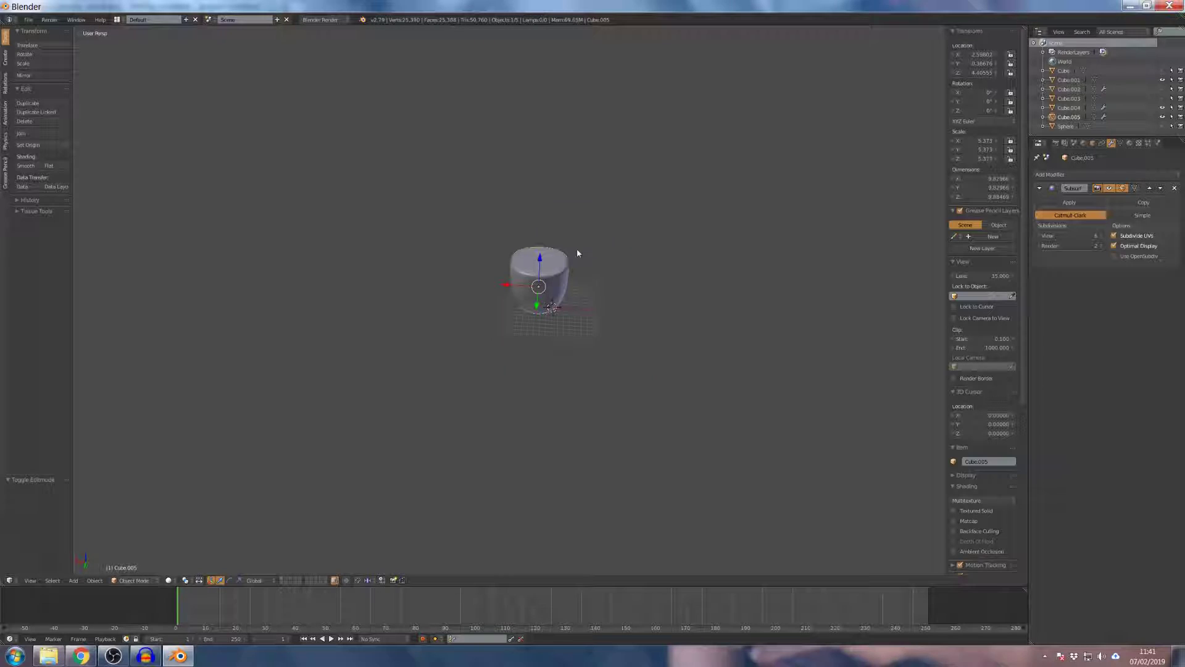
key(Tab)
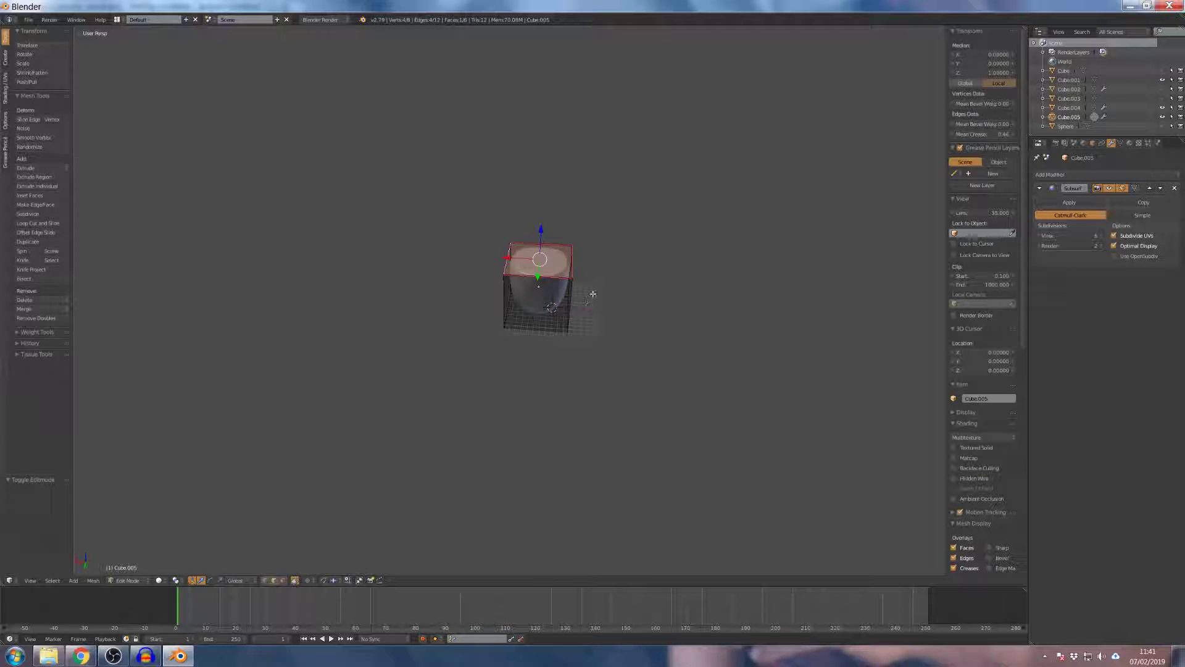
key(ctrl+z)
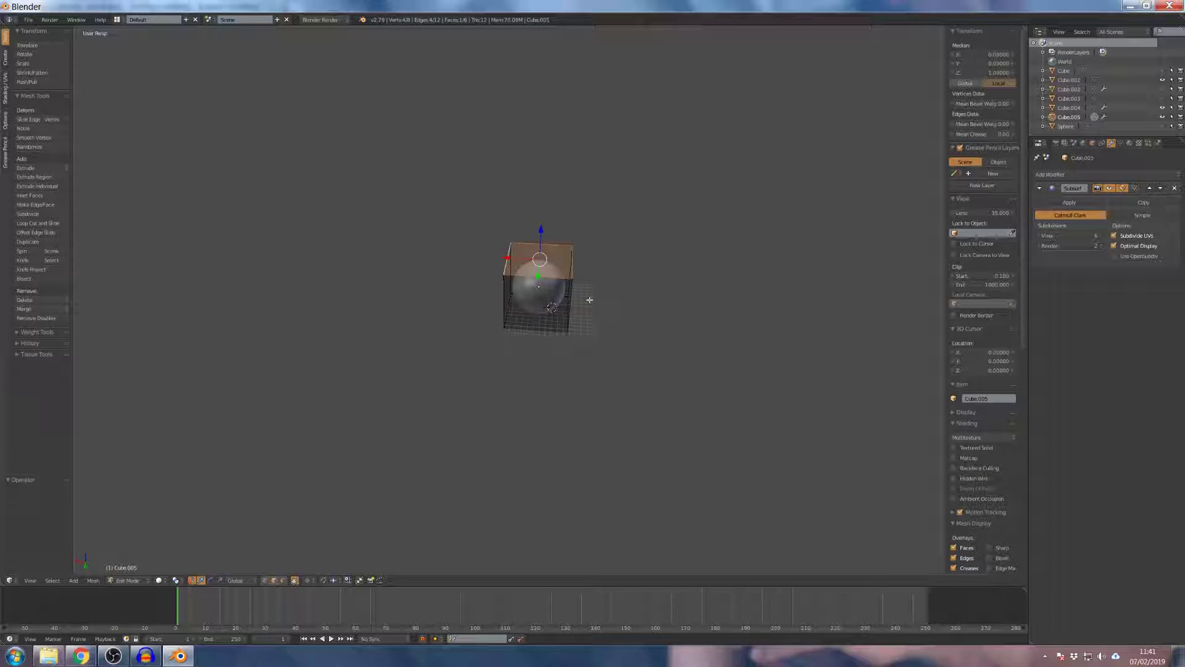
Add a horizontal loop cut close to the top edge of Cube.005's cage and return to Object Mode.
key(ctrl+r)
click(580, 289)
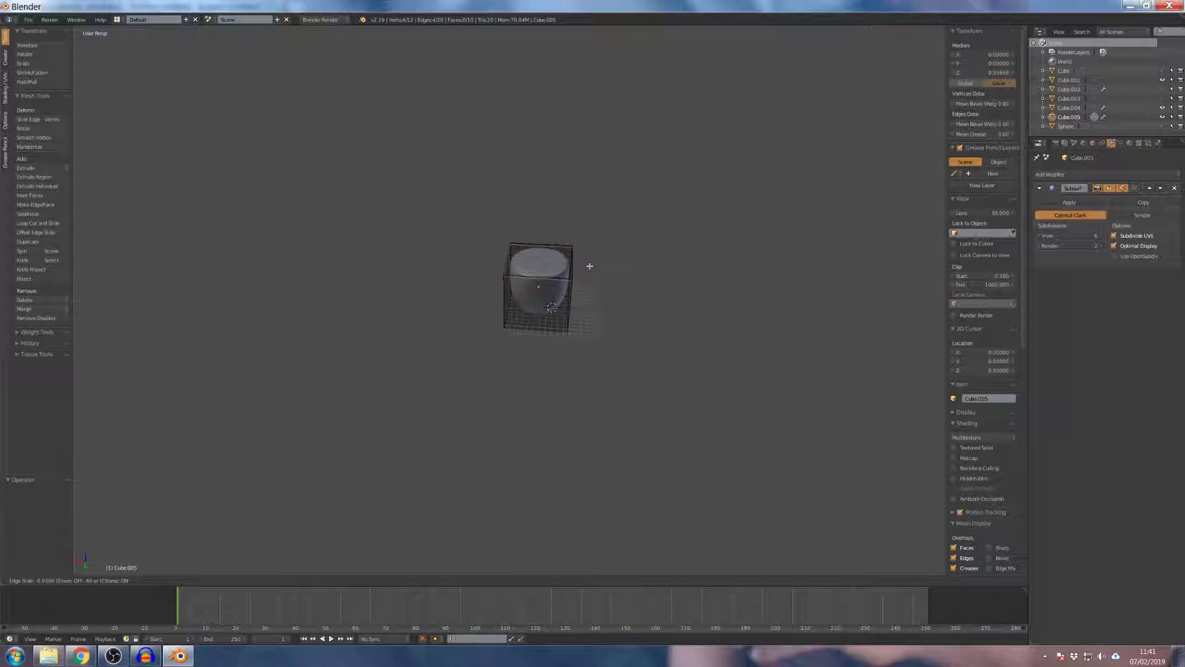
click(590, 267)
scroll(602, 259, up, 5)
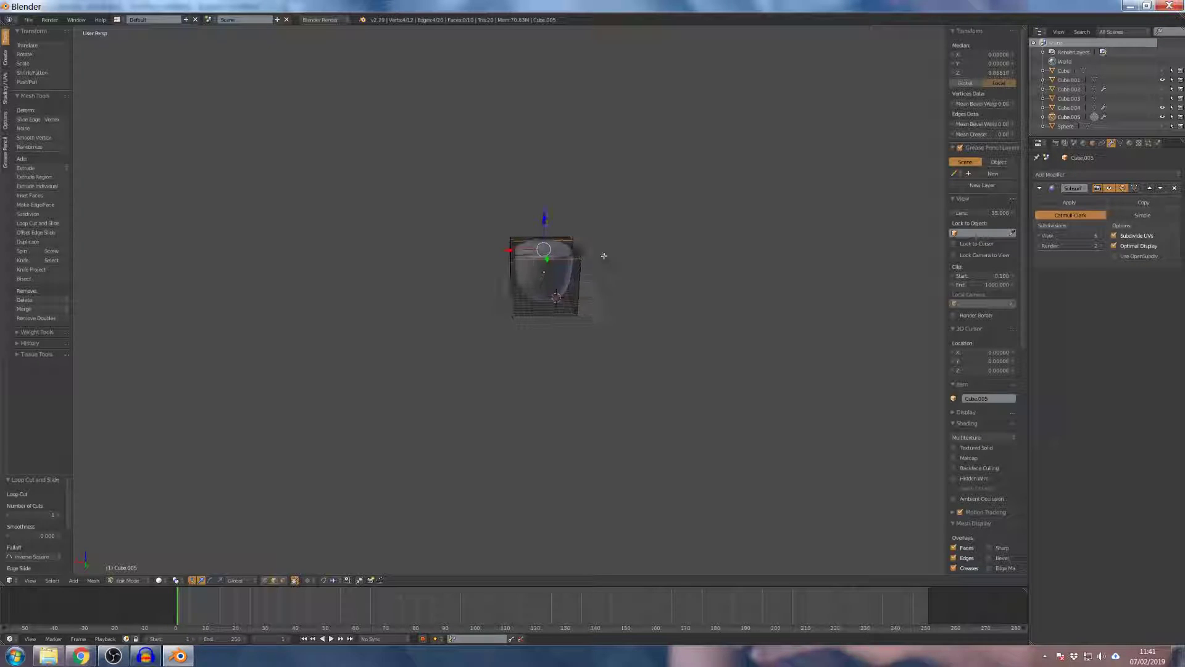
key(Tab)
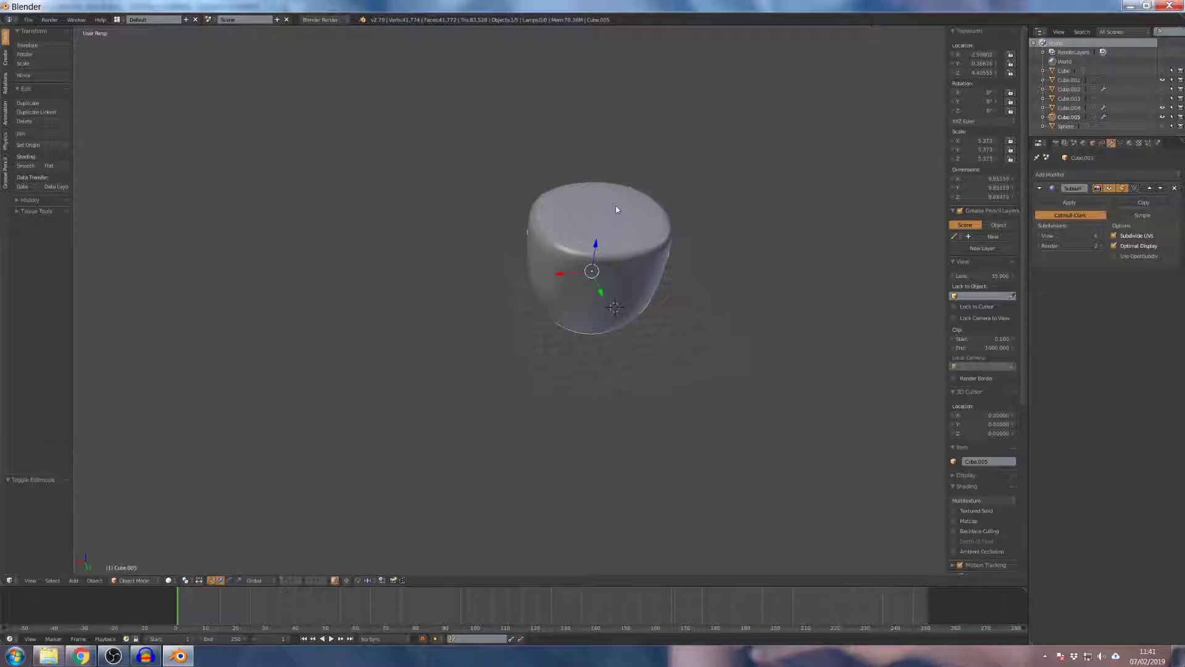
Examine the loop-cut shape of Cube.005 from several angles and distances.
scroll(615, 206, down, 3)
middle_drag(615, 206, 751, 305)
scroll(609, 232, up, 5)
scroll(608, 232, down, 3)
scroll(575, 310, up, 2)
scroll(582, 305, down, 2)
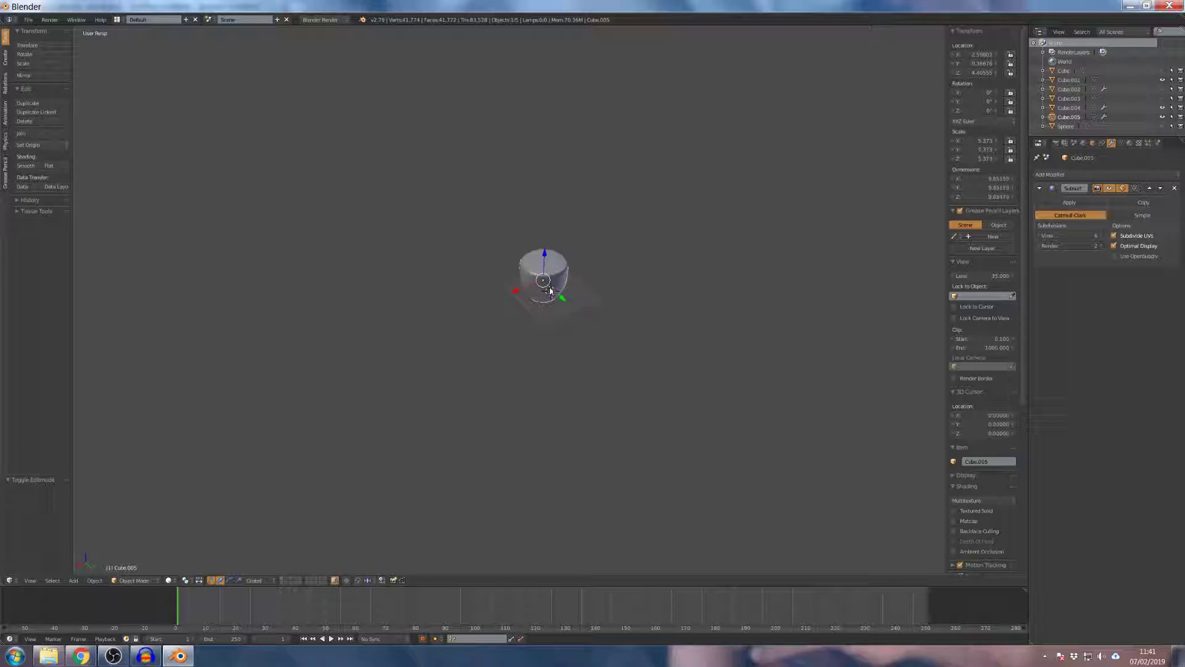
scroll(550, 292, up, 3)
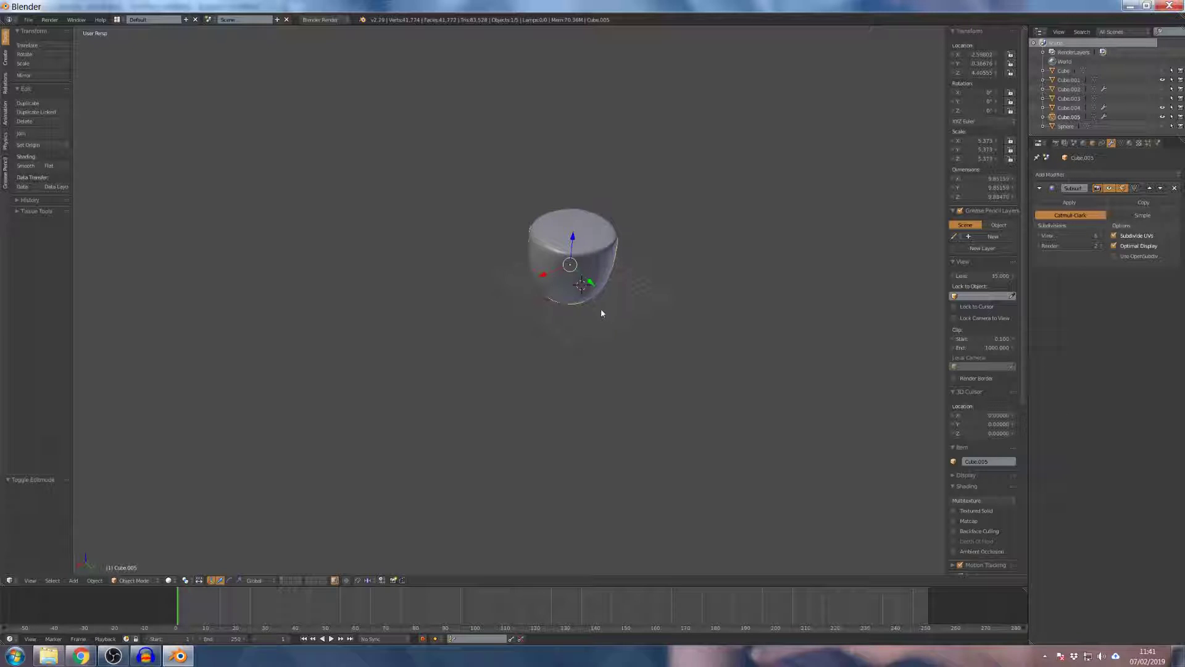
scroll(599, 309, down, 1)
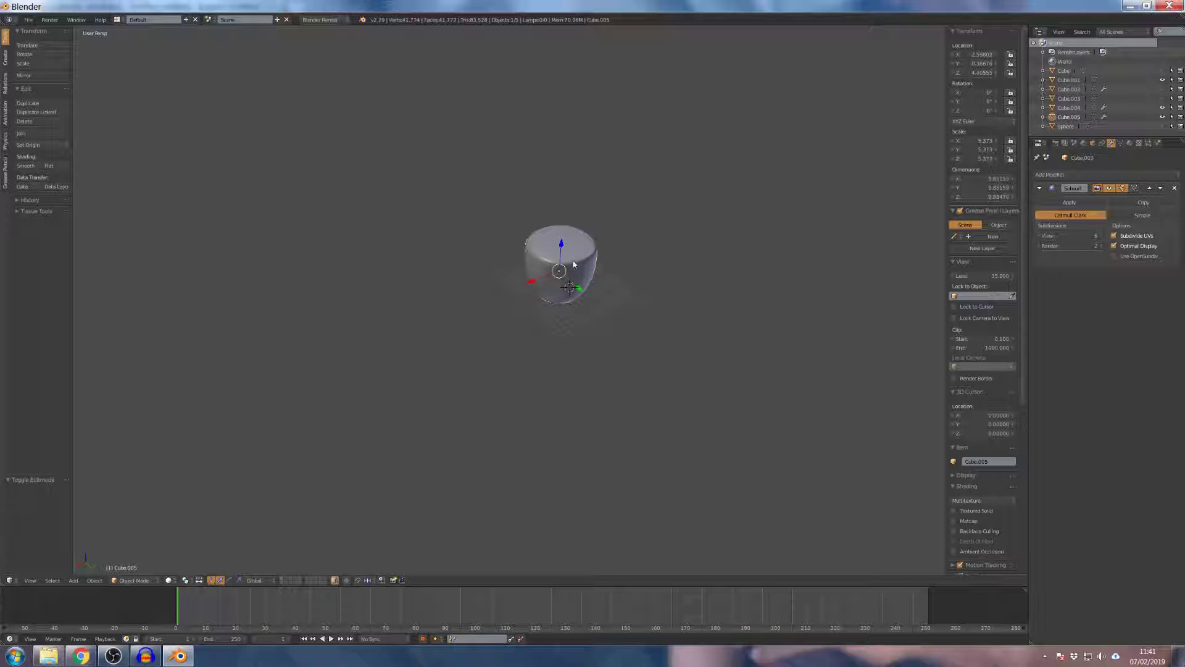
scroll(635, 257, up, 2)
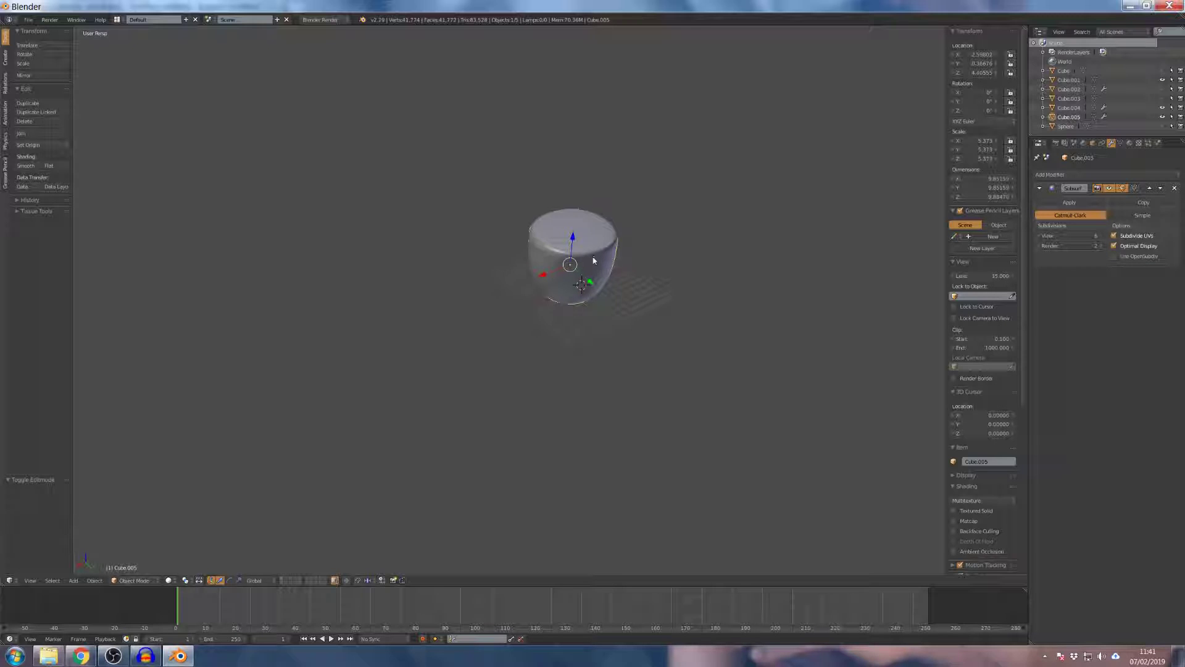
scroll(593, 260, down, 1)
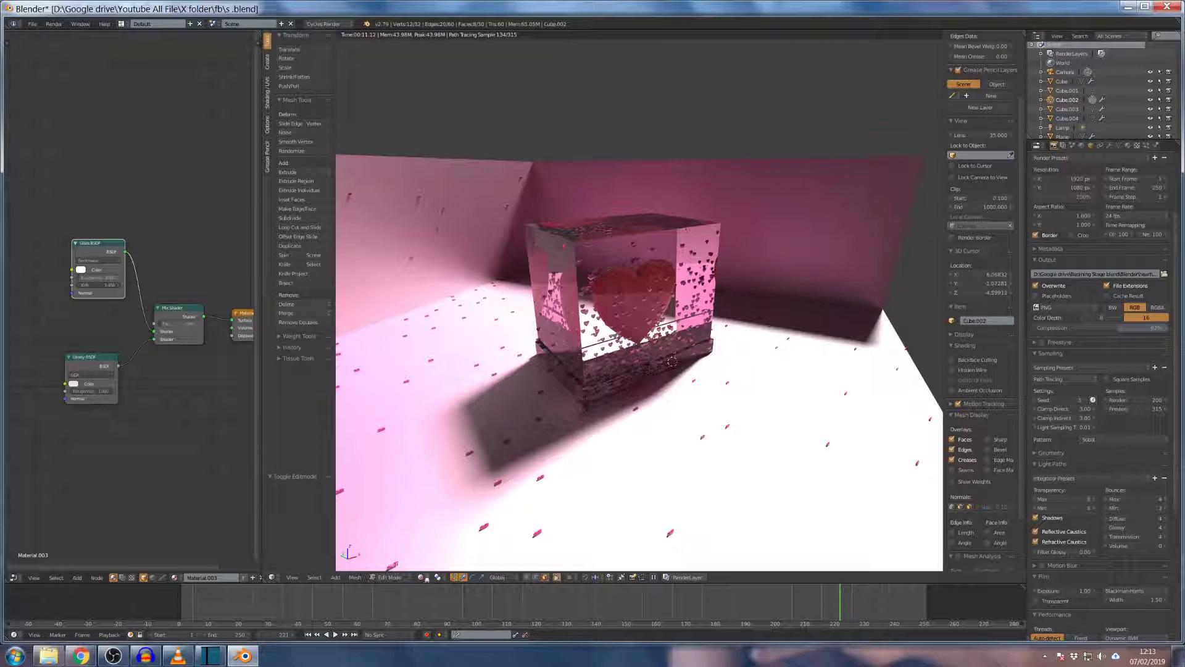
Switch the viewport from rendered to wireframe shading and examine the meshes of the heart-cube scene.
click(426, 578)
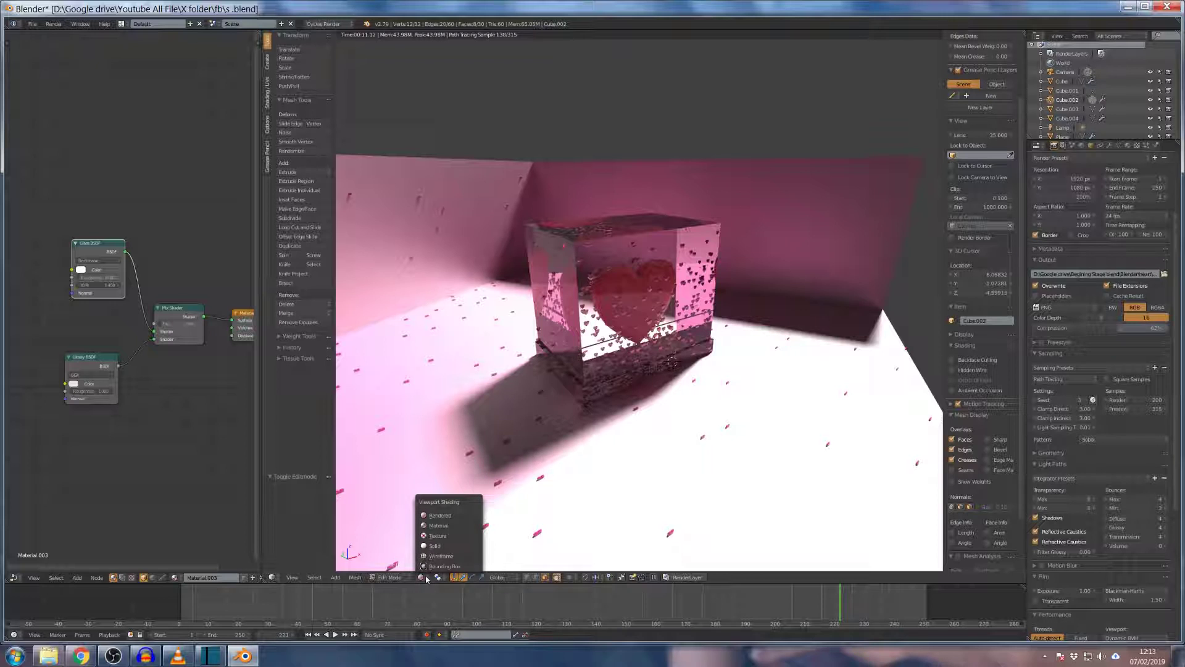
click(431, 546)
key(shift+z)
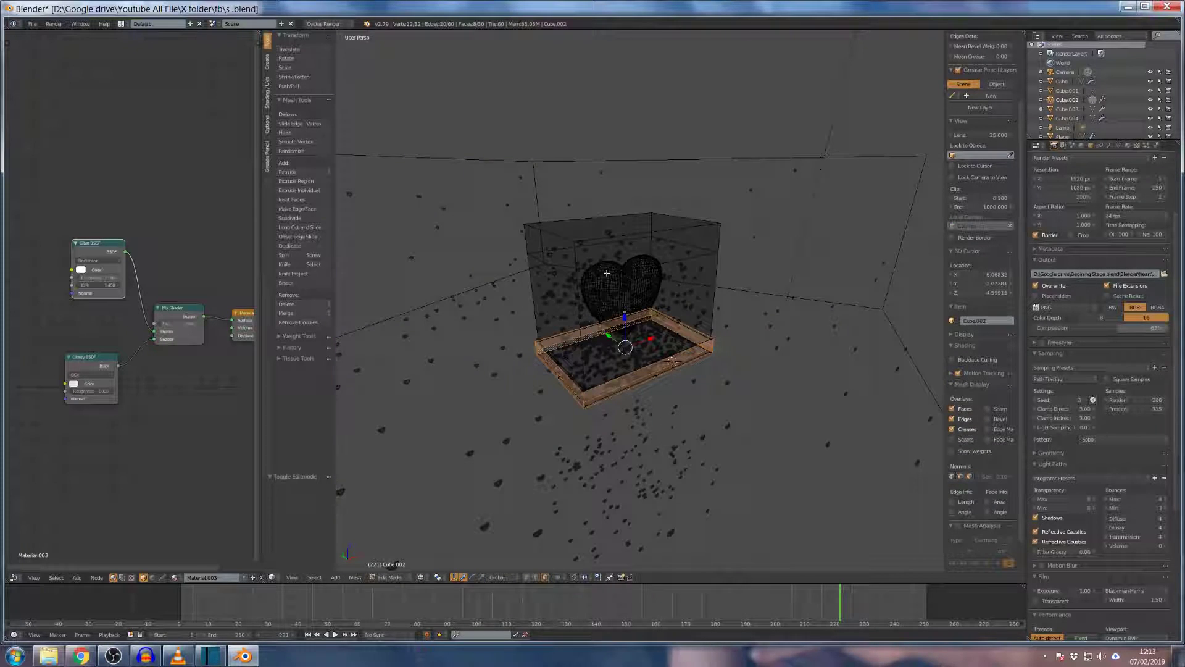
mouse_move(613, 269)
middle_down()
mouse_move(593, 272)
mouse_move(616, 258)
middle_up()
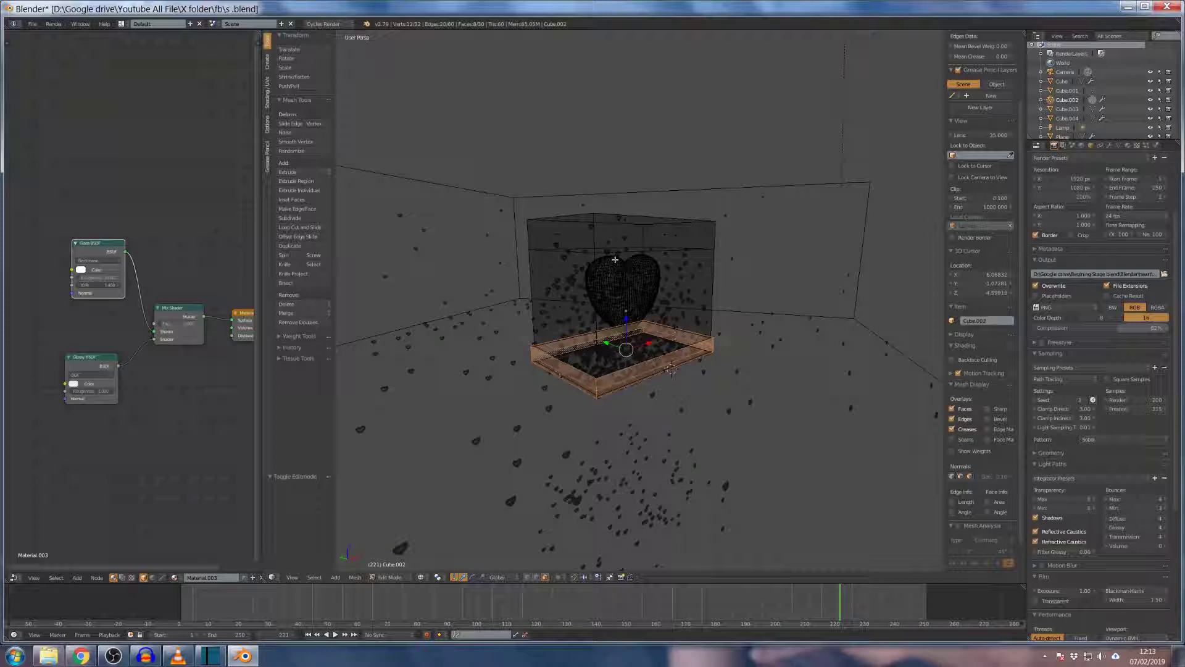
scroll(616, 259, up, 3)
scroll(615, 258, down, 3)
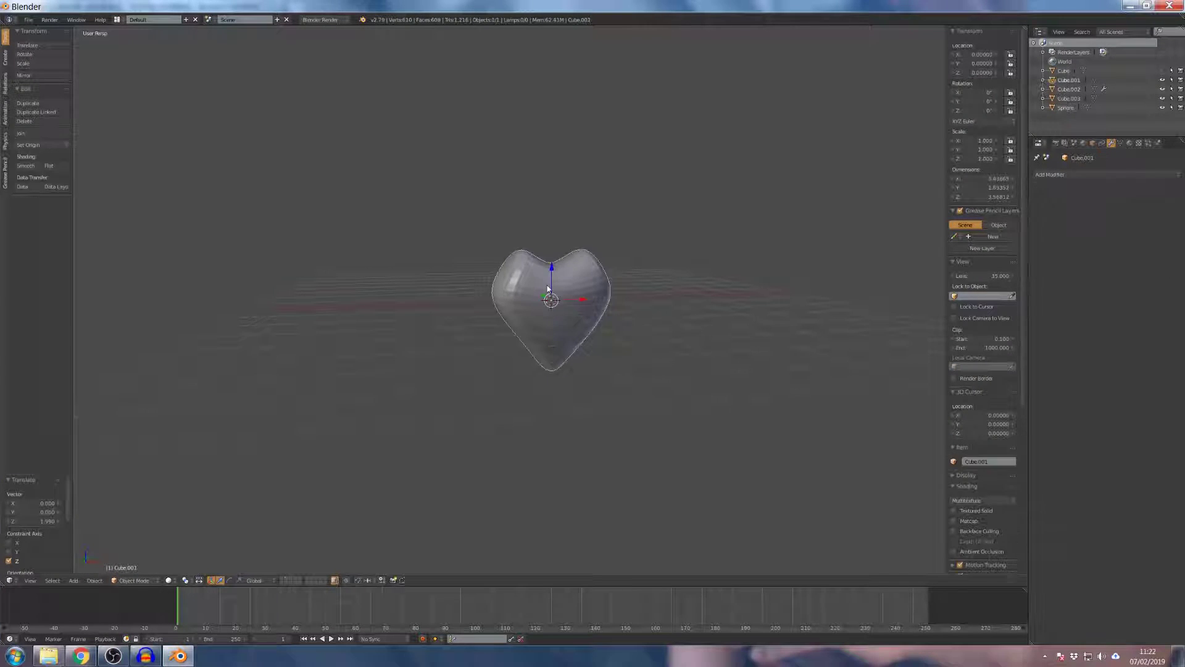
Examine the heart mesh's topology in Edit Mode from several angles and distances.
key(Tab)
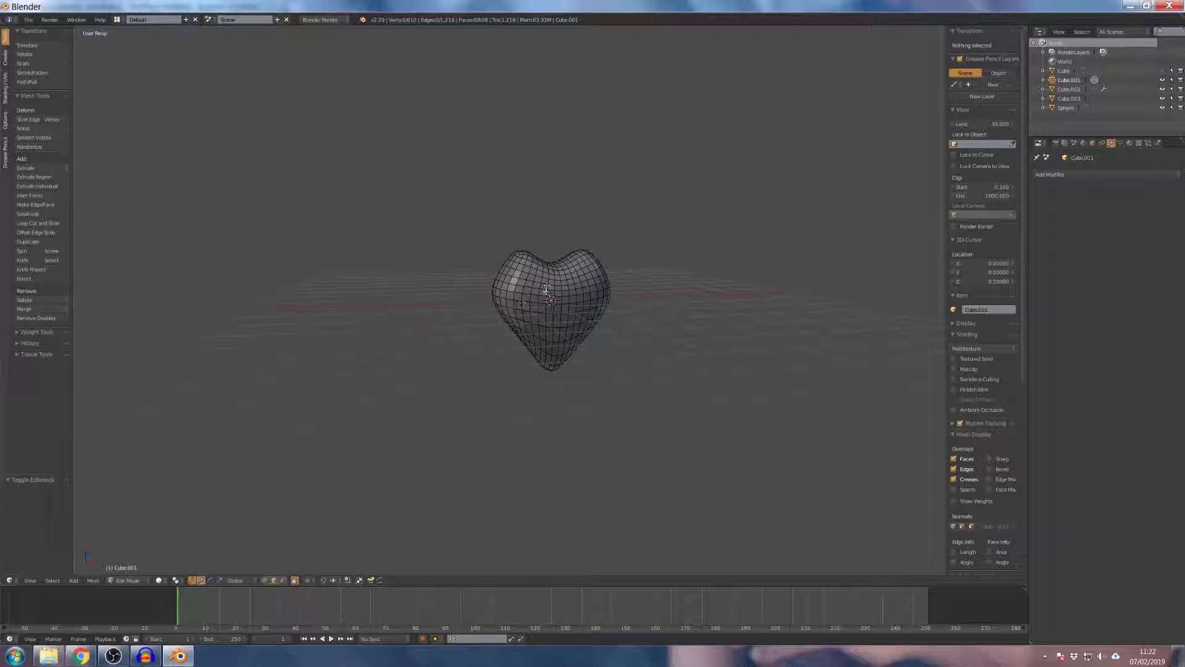
middle_drag(536, 297, 490, 294)
scroll(539, 317, up, 3)
scroll(602, 298, down, 2)
scroll(558, 318, up, 4)
scroll(559, 318, down, 4)
middle_drag(559, 318, 601, 309)
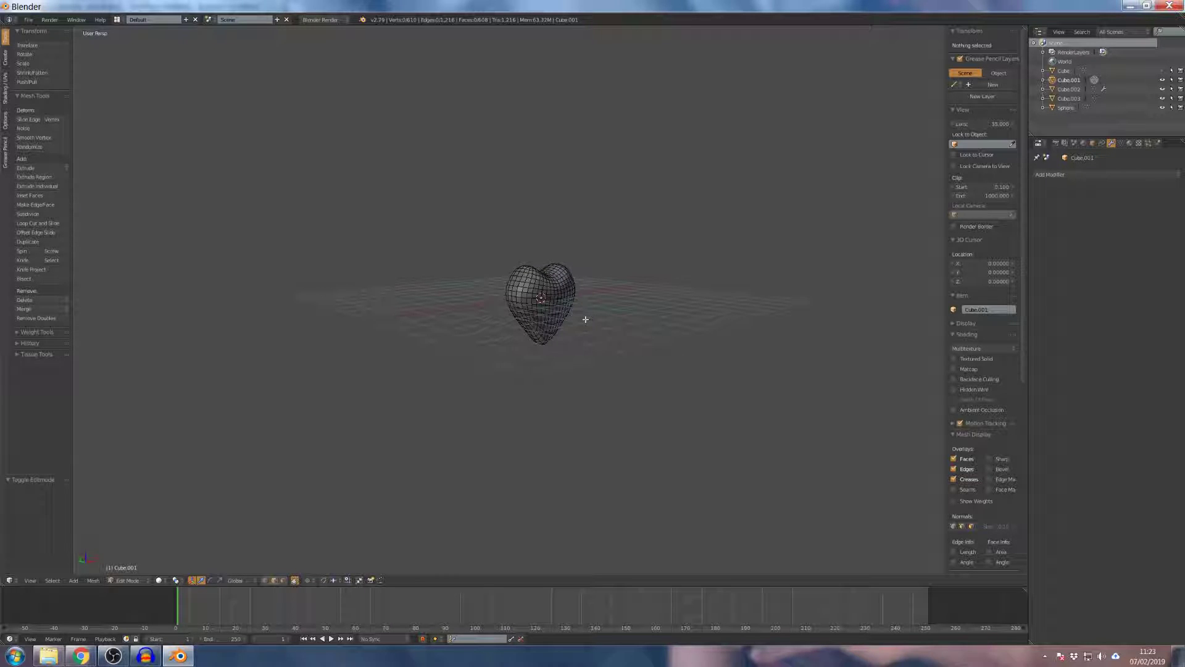
Return to Object Mode, add a cube and raise it about 5.28 units along Z above the heart.
key(shift+a)
key(Tab)
key(shift+a)
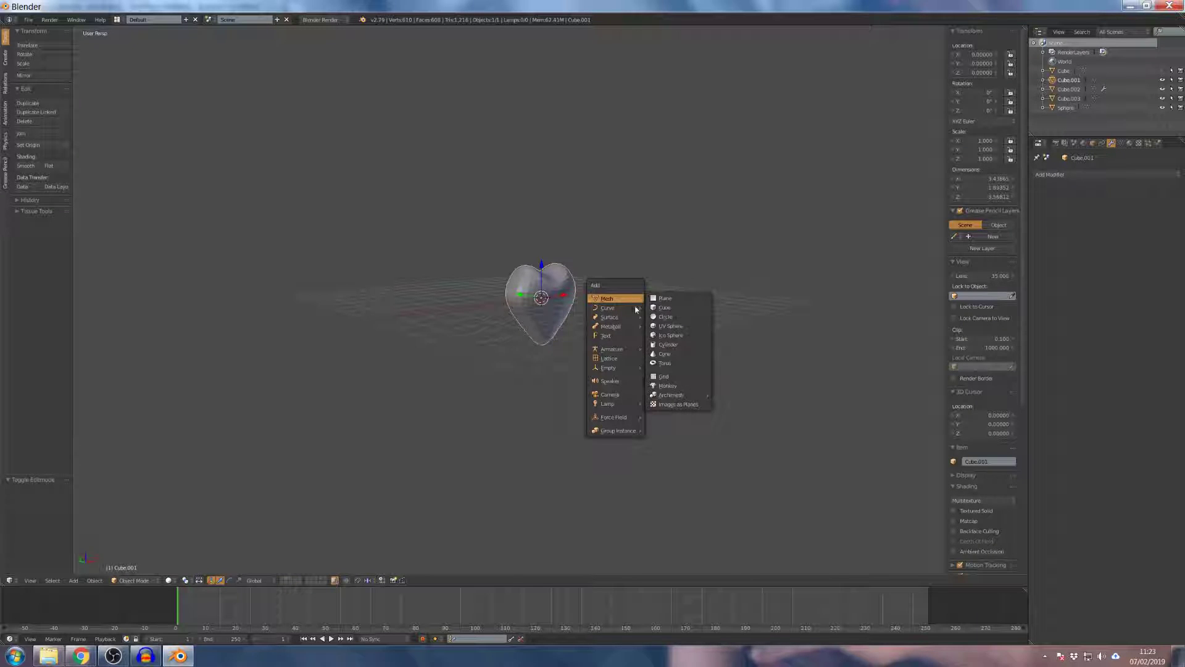
click(664, 307)
key(g)
key(z)
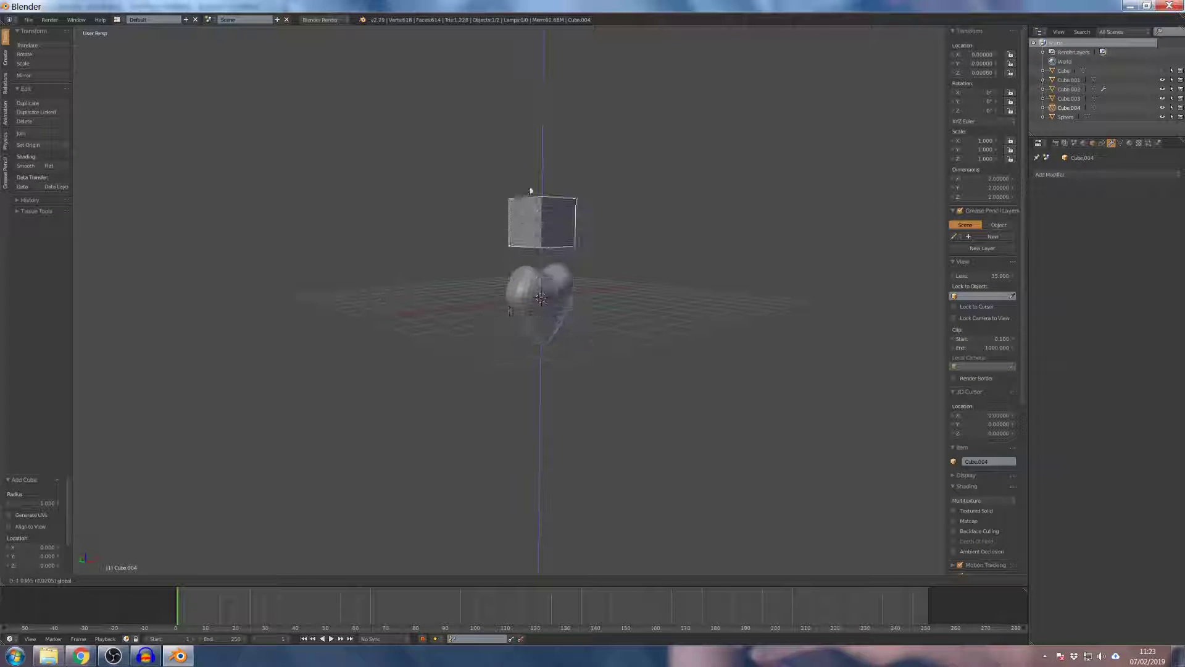
click(578, 179)
Add a centred vertical loop cut to the new cube in Edit Mode and show it in wireframe.
middle_drag(580, 178, 533, 193)
scroll(542, 224, up, 3)
key(KP_1)
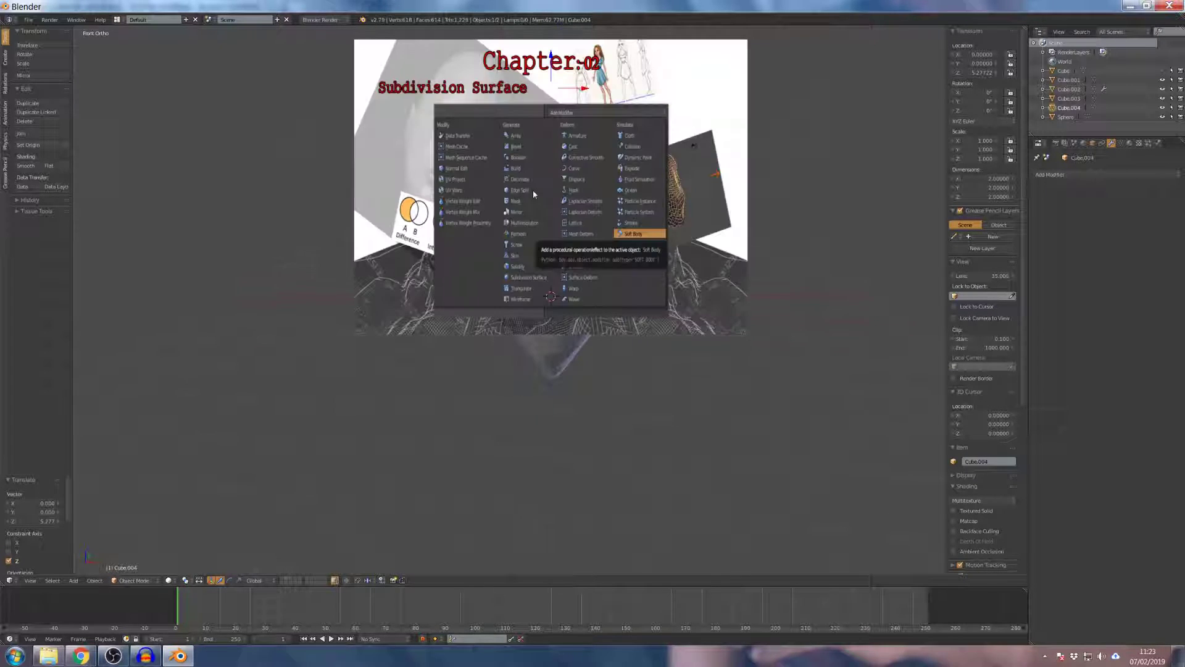
middle_drag(479, 344, 476, 232)
key(Tab)
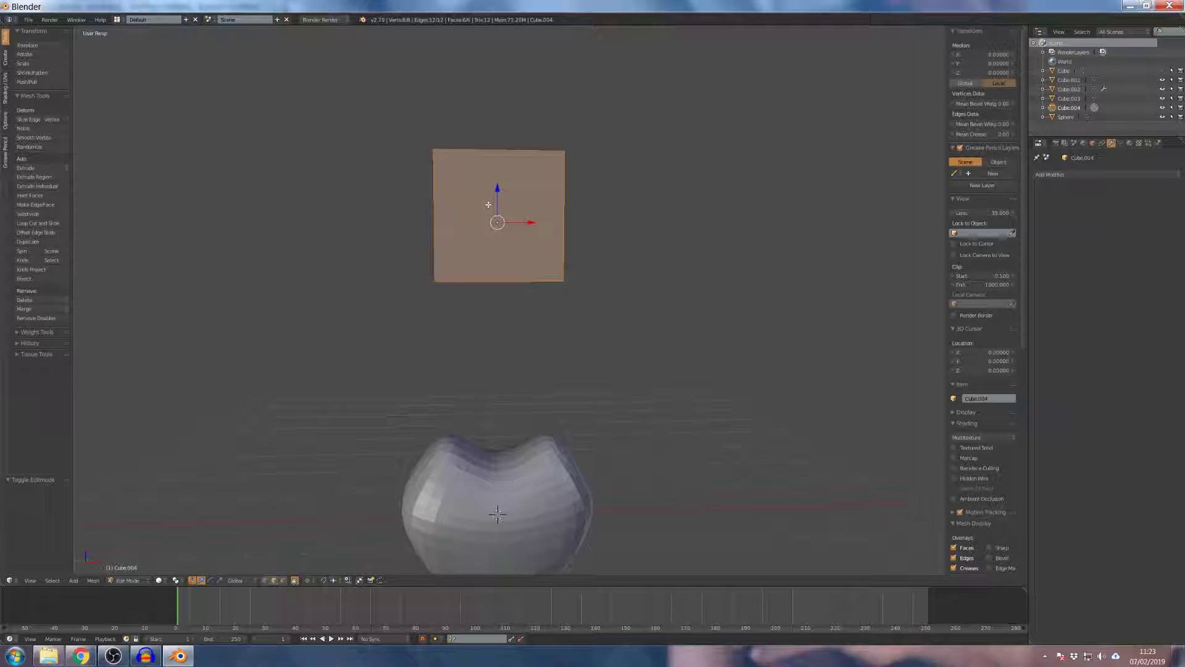
key(ctrl+r)
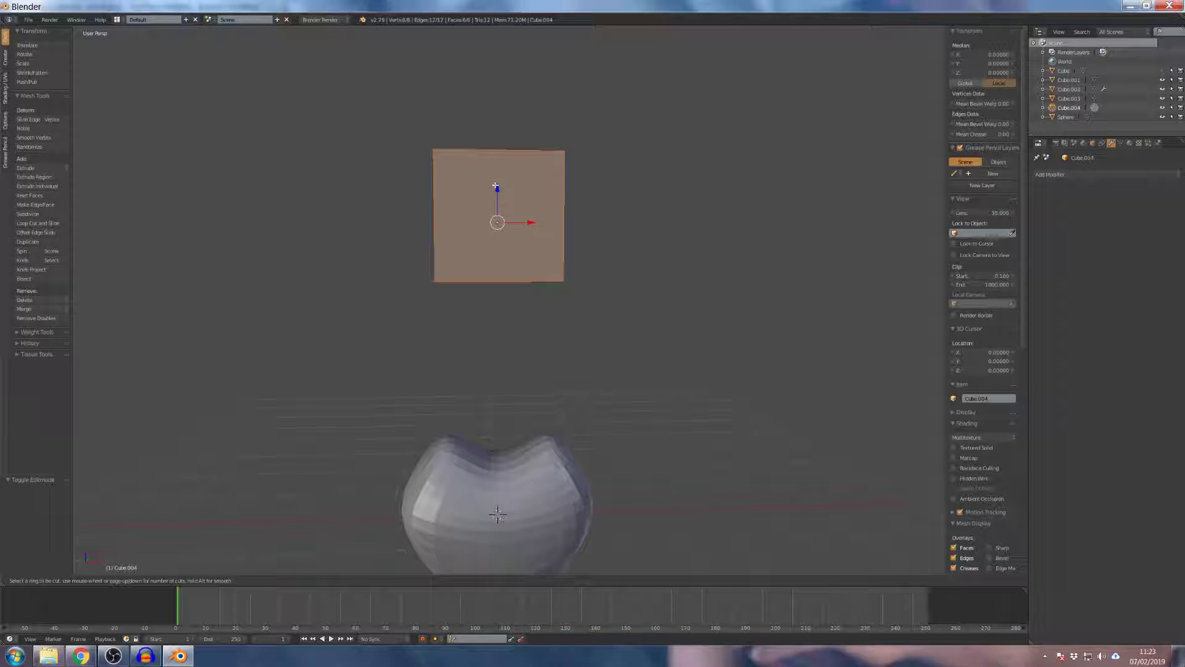
click(516, 146)
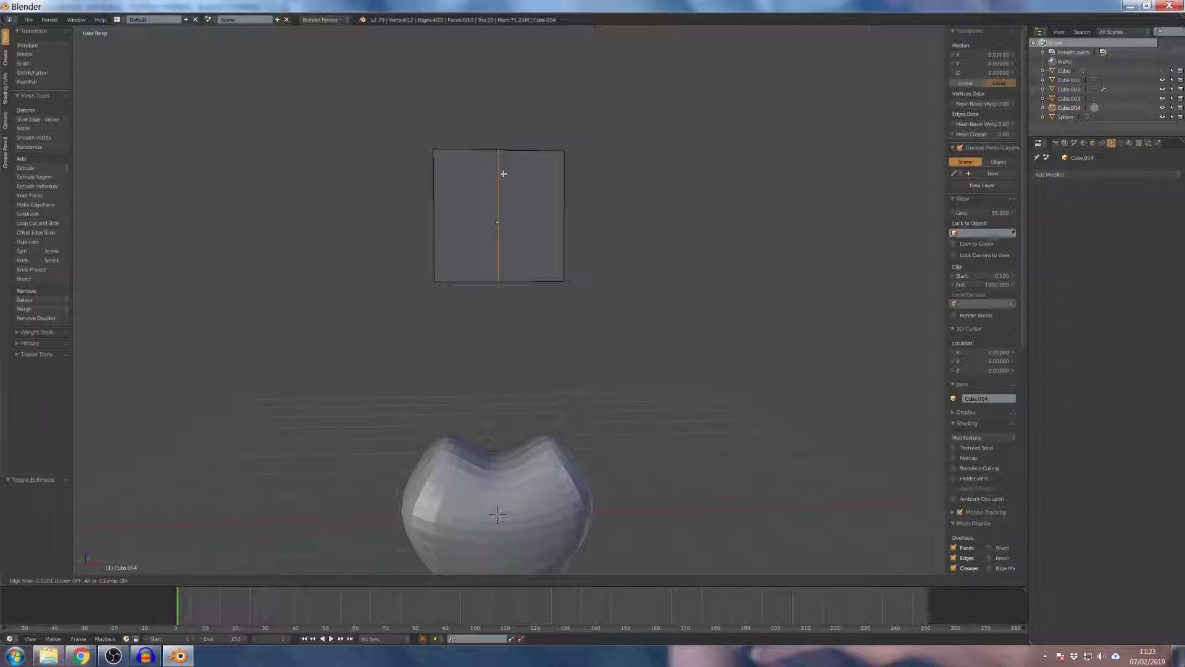
right_click(504, 174)
key(z)
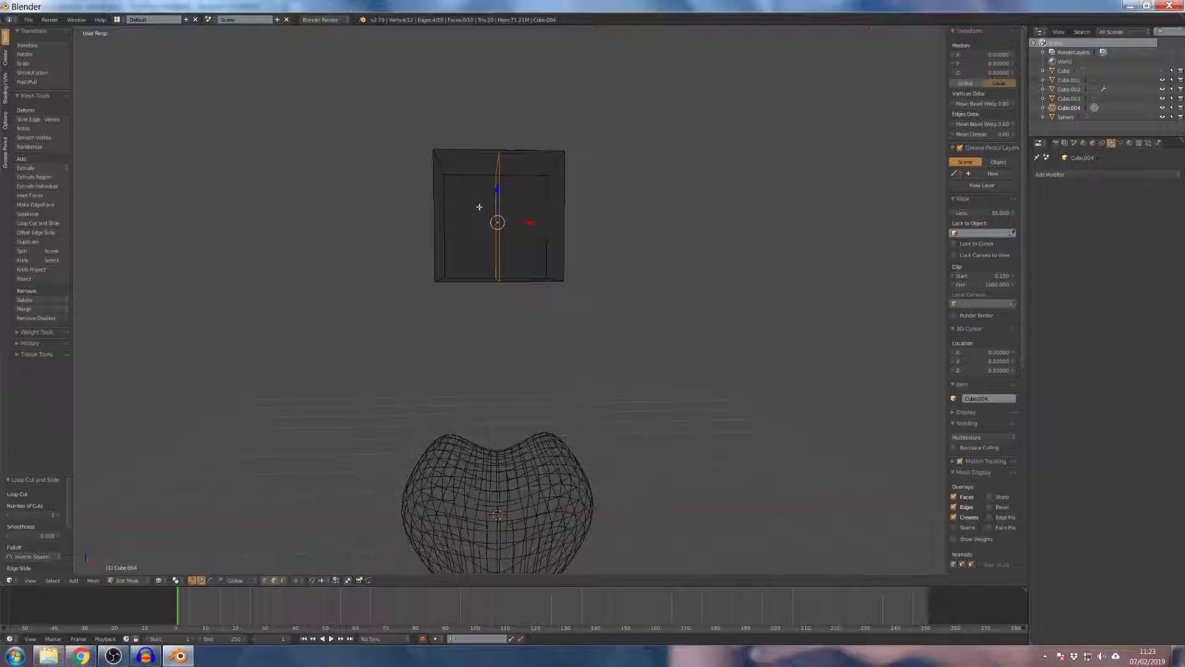
middle_drag(449, 168, 450, 183)
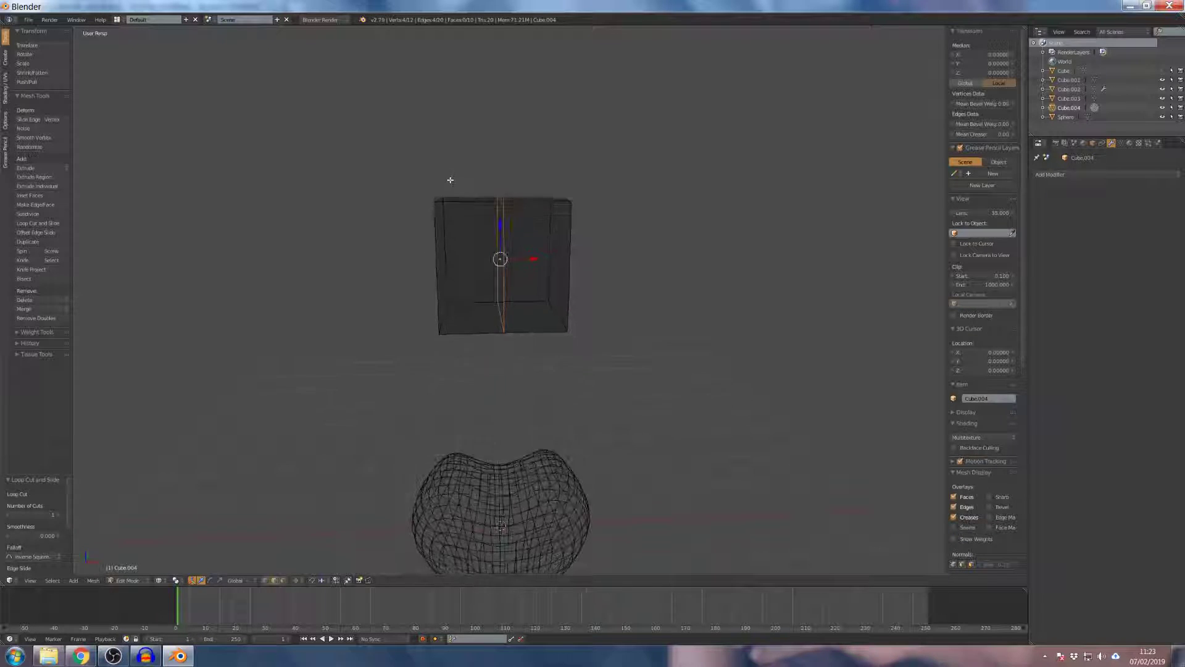
Switch the new cube's mesh to vertex selection mode.
click(1063, 175)
key(a)
key(a)
key(a)
key(a)
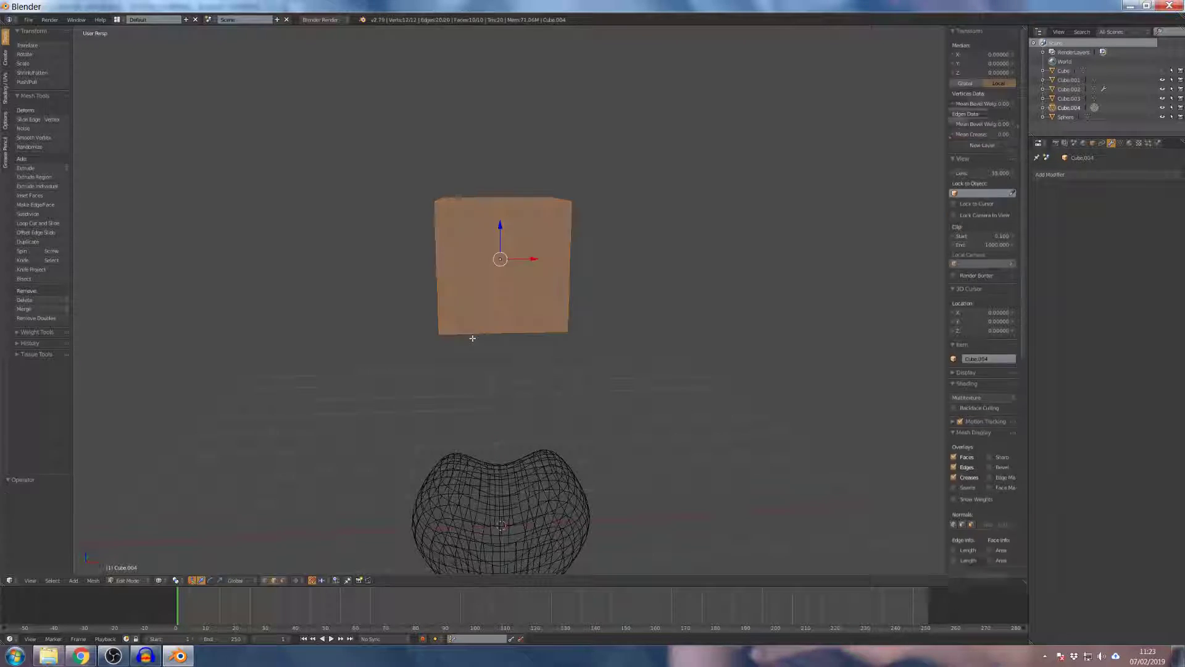
key(ctrl+Tab)
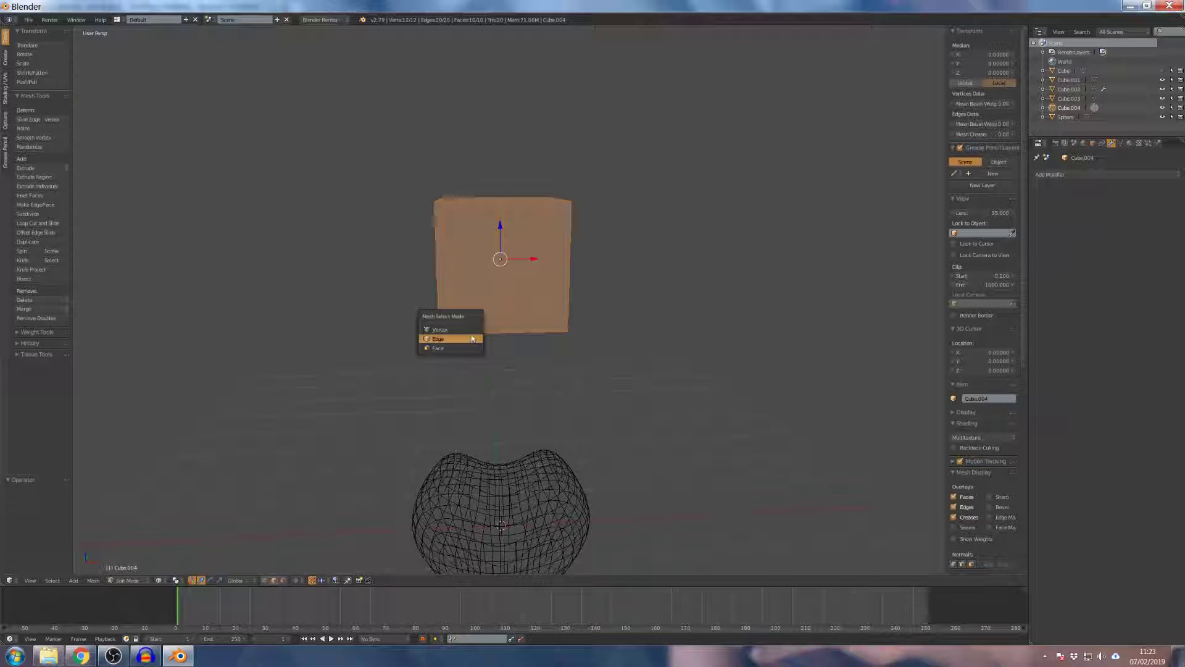
click(471, 326)
Clear the selection, box-select the outer vertices on the cube's negative X side and delete them.
key(b)
key(Escape)
key(a)
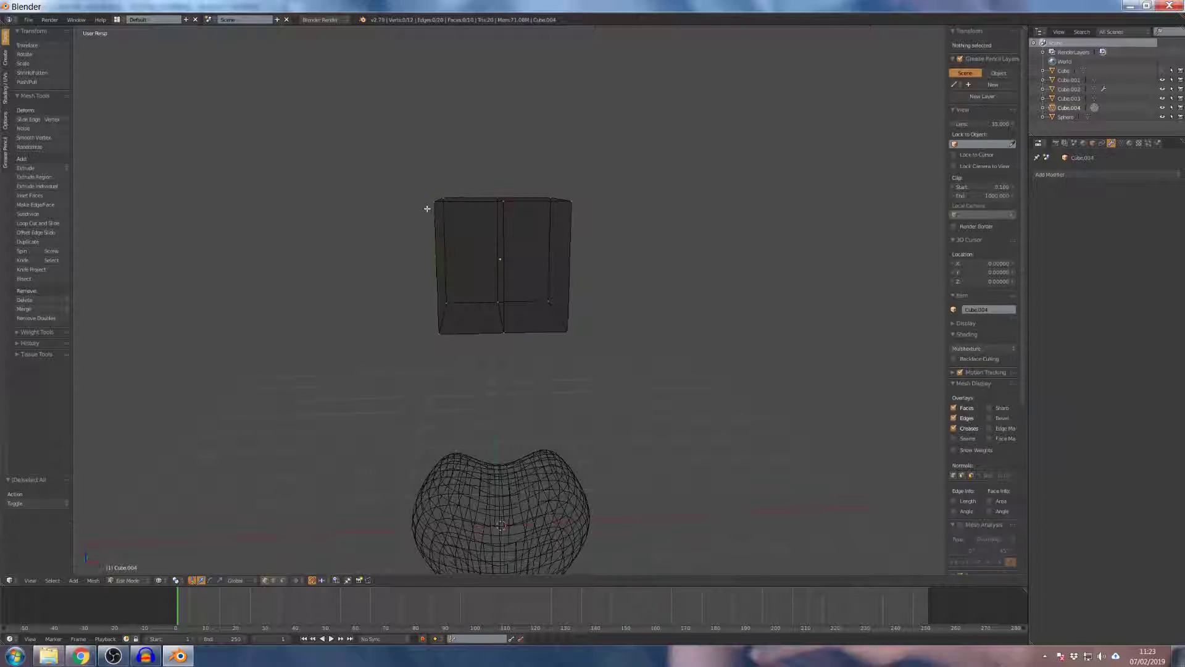
key(b)
drag(415, 141, 488, 369)
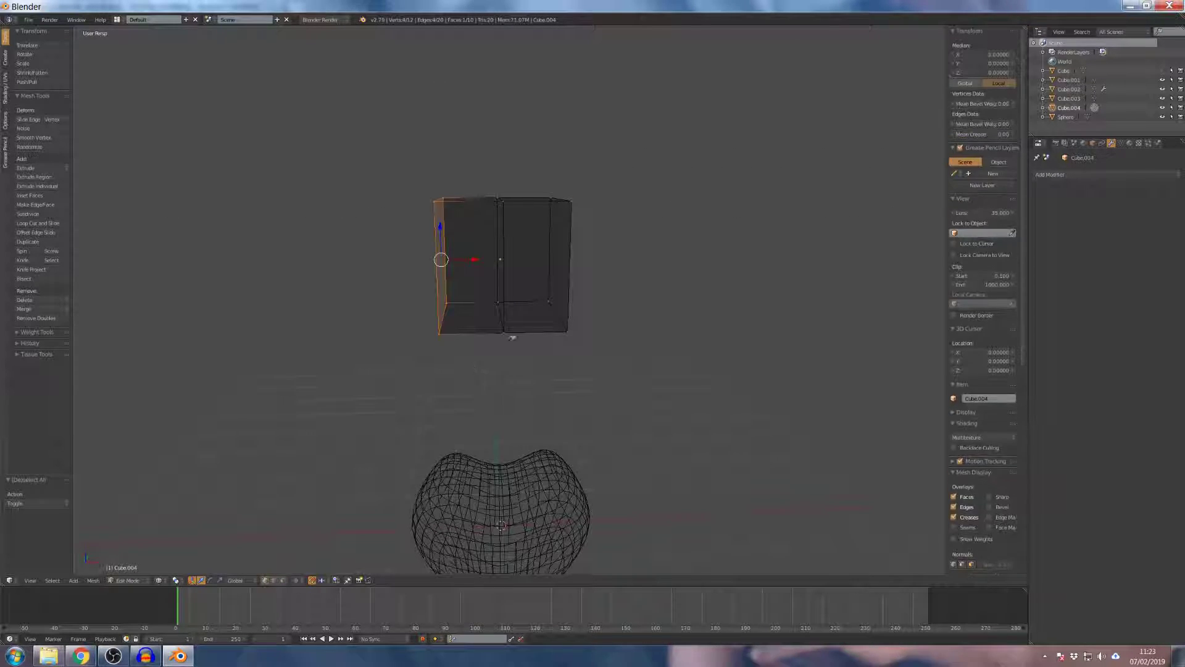
key(x)
click(553, 322)
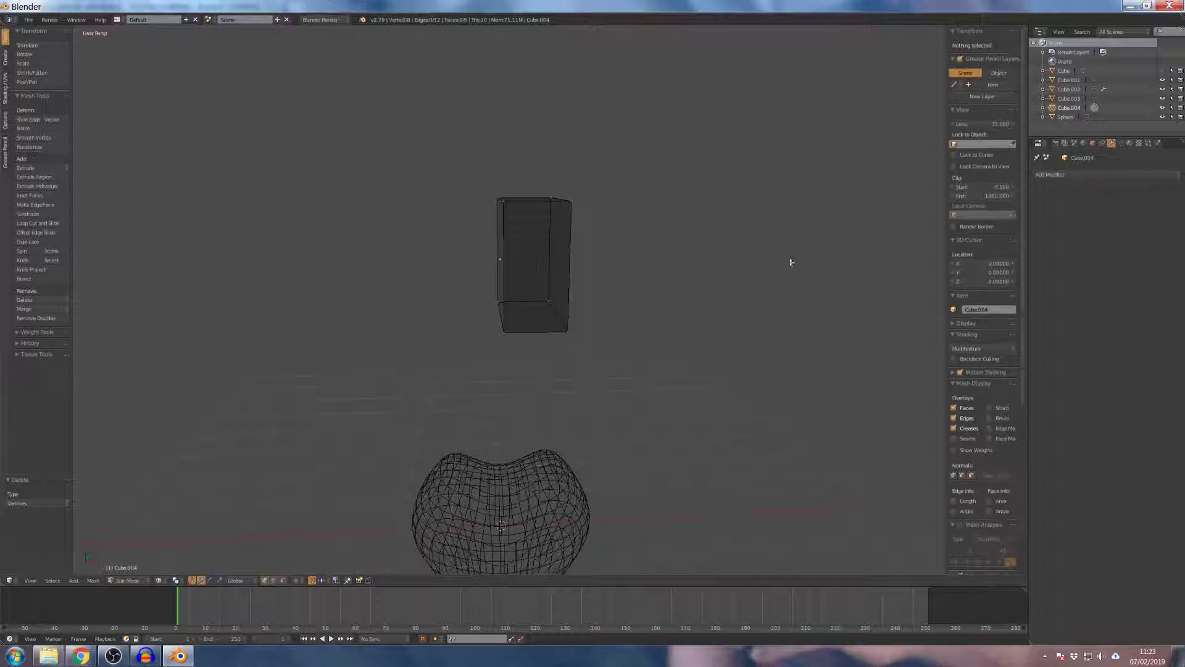
Add a Mirror modifier to the remaining half of the cube.
click(1079, 175)
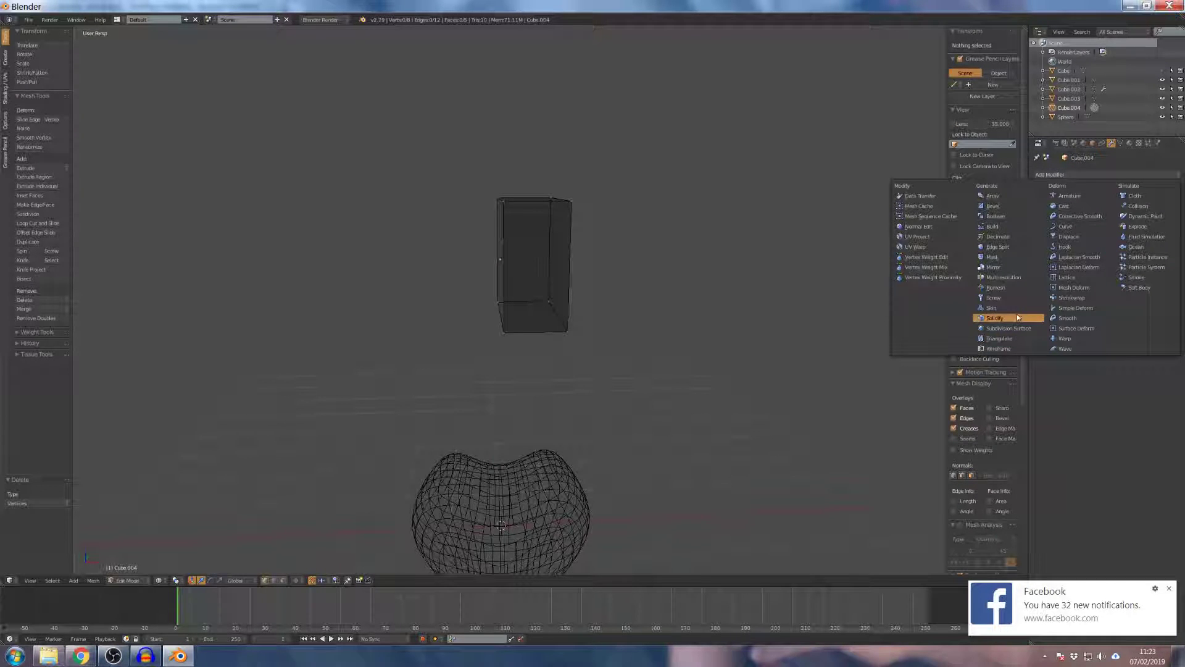
click(996, 266)
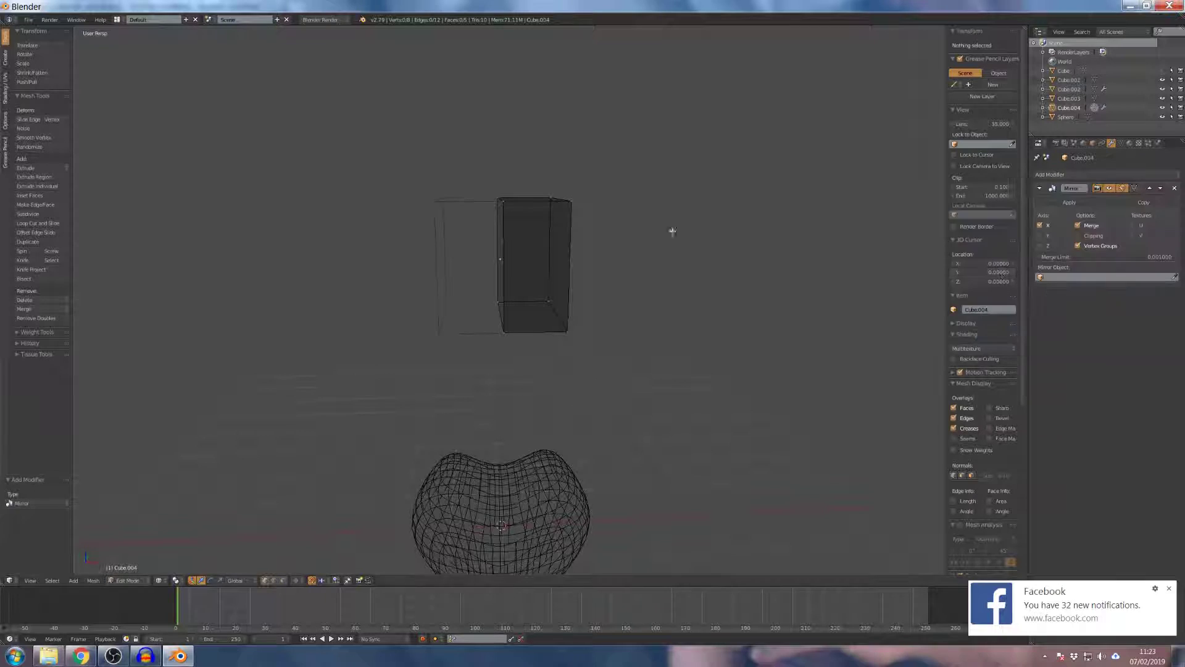
scroll(592, 211, down, 4)
scroll(522, 262, up, 2)
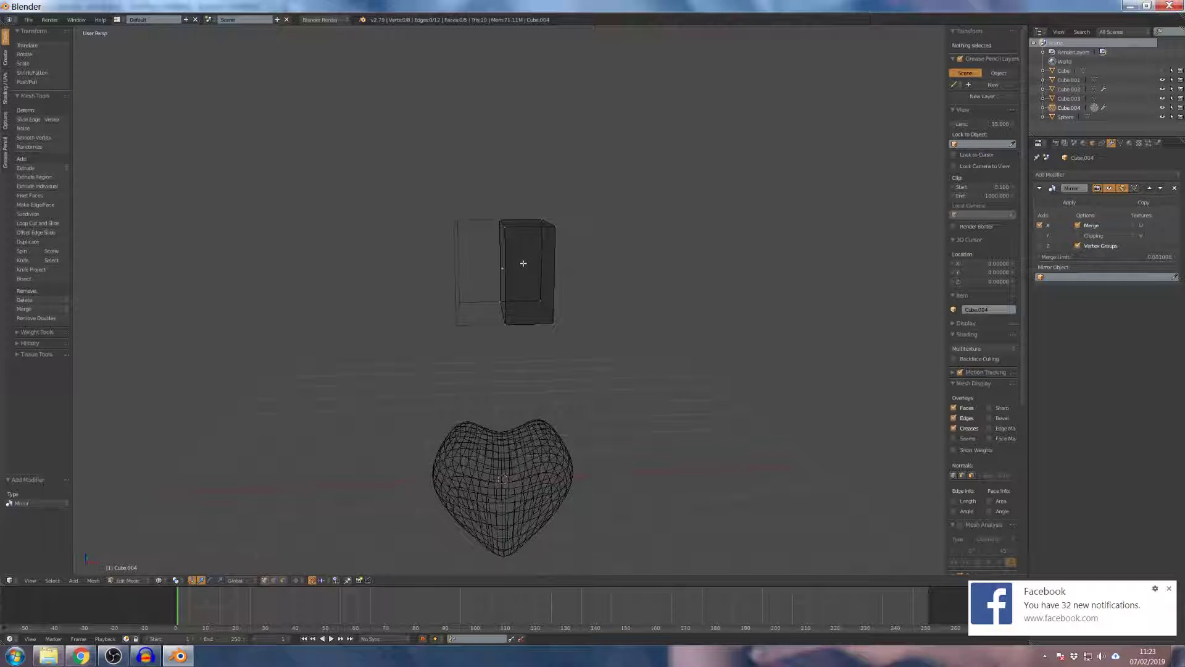
Add a Subdivision Surface modifier to the mirrored cube and raise its viewport level to 3.
click(1119, 173)
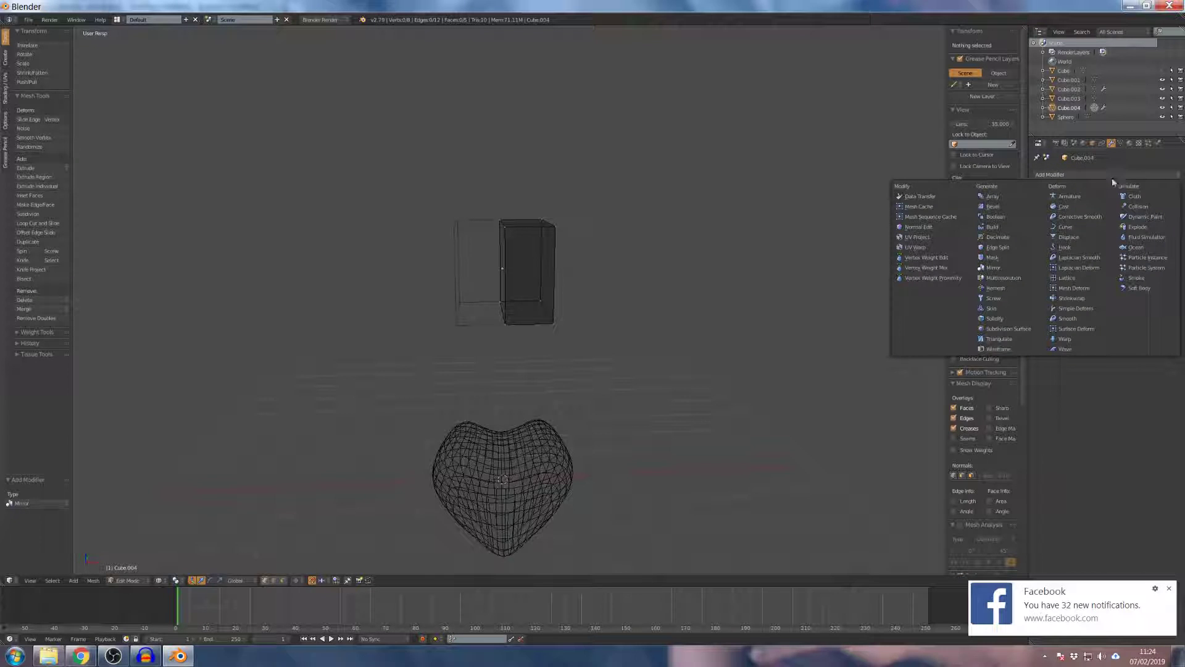
click(1012, 323)
mouse_move(651, 266)
middle_down()
mouse_move(593, 241)
mouse_move(648, 262)
middle_up()
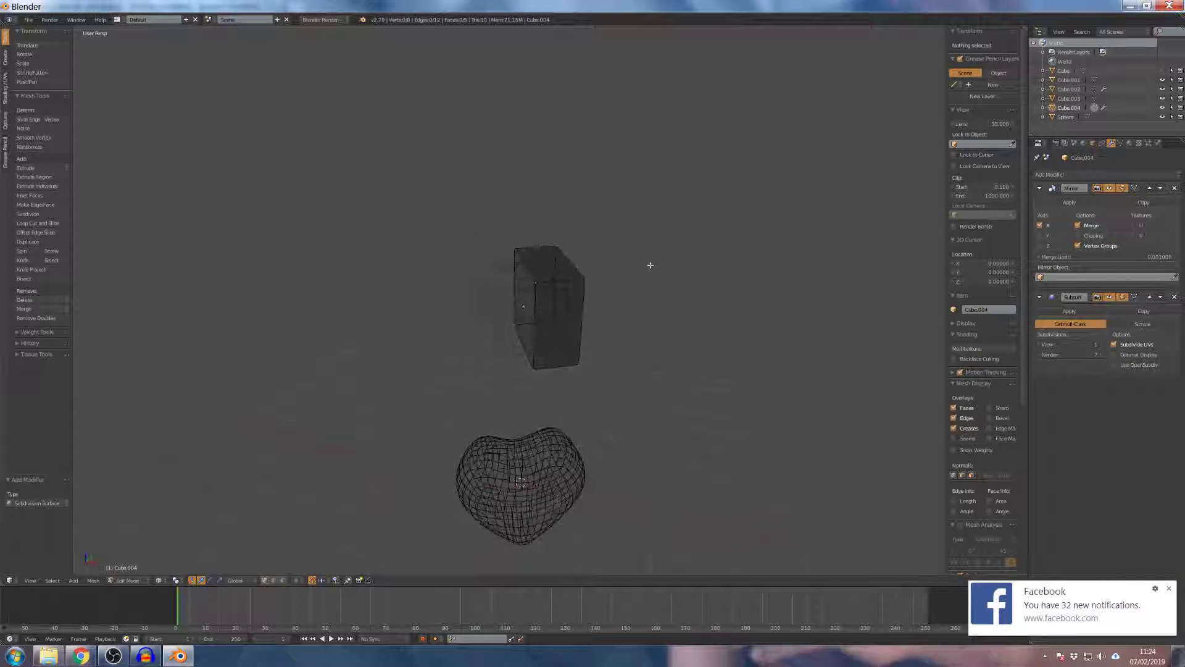
click(1102, 345)
click(1102, 344)
middle_drag(747, 336, 636, 310)
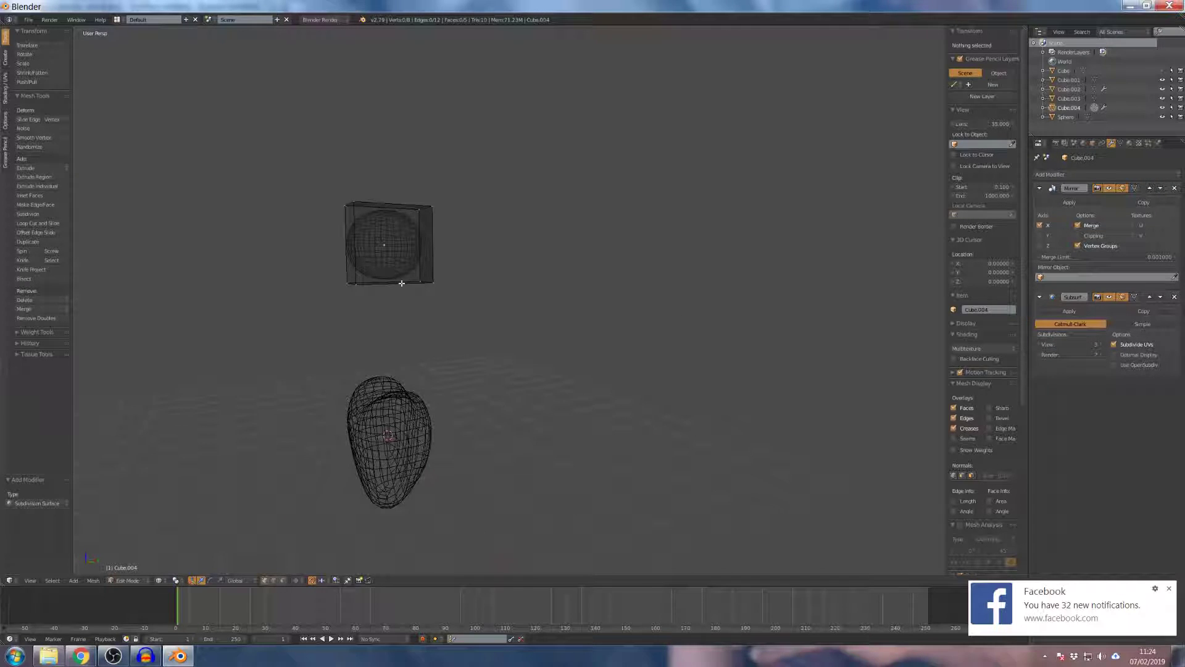
Select the whole half-cube mesh and scale it by 0.4 along Y.
key(Tab)
key(Tab)
key(a)
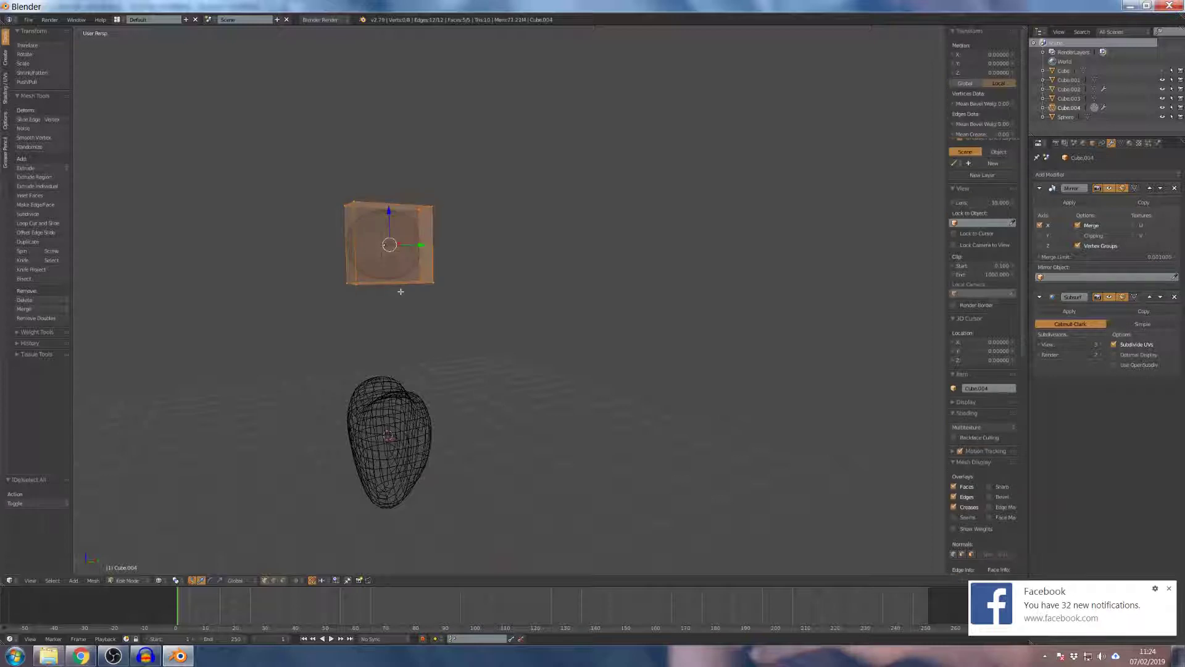
key(s)
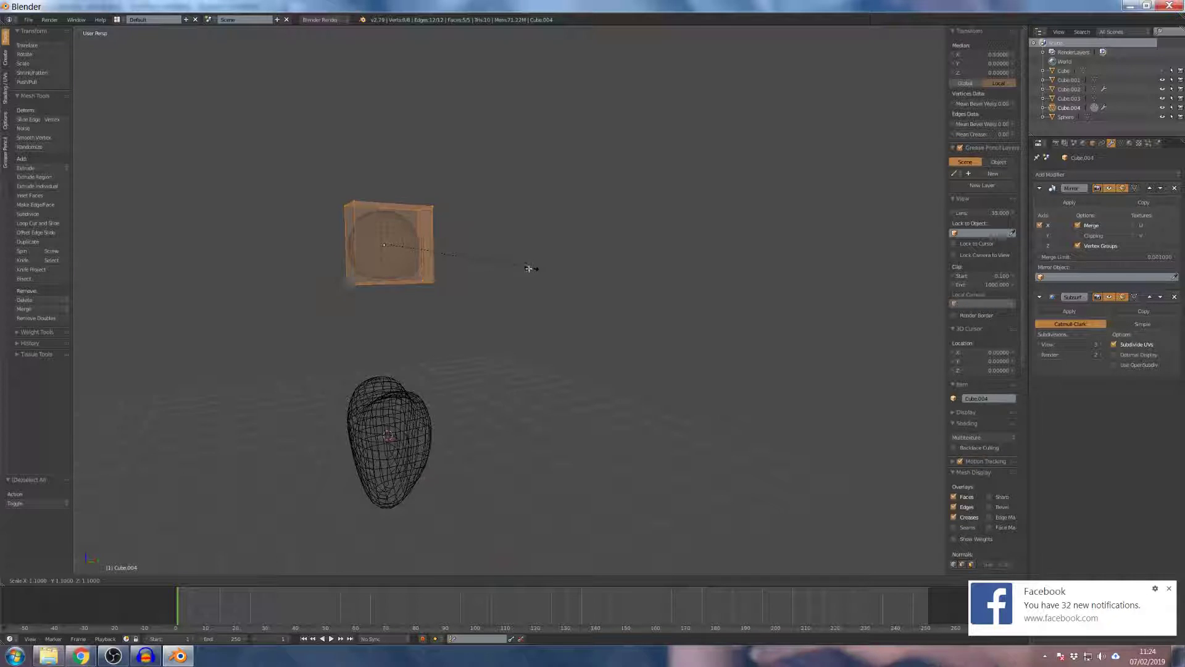
text(y0.4)
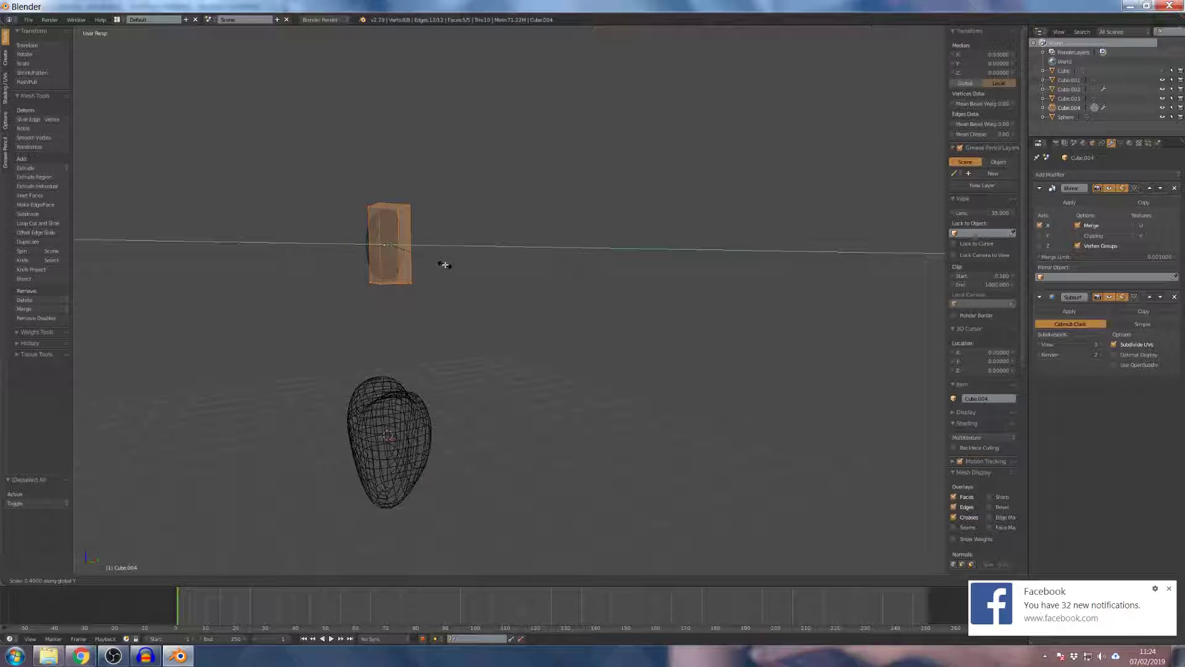
key(Return)
Switch the half-cube mesh to edge selection mode.
middle_drag(444, 251, 476, 303)
key(ctrl+Tab)
click(465, 317)
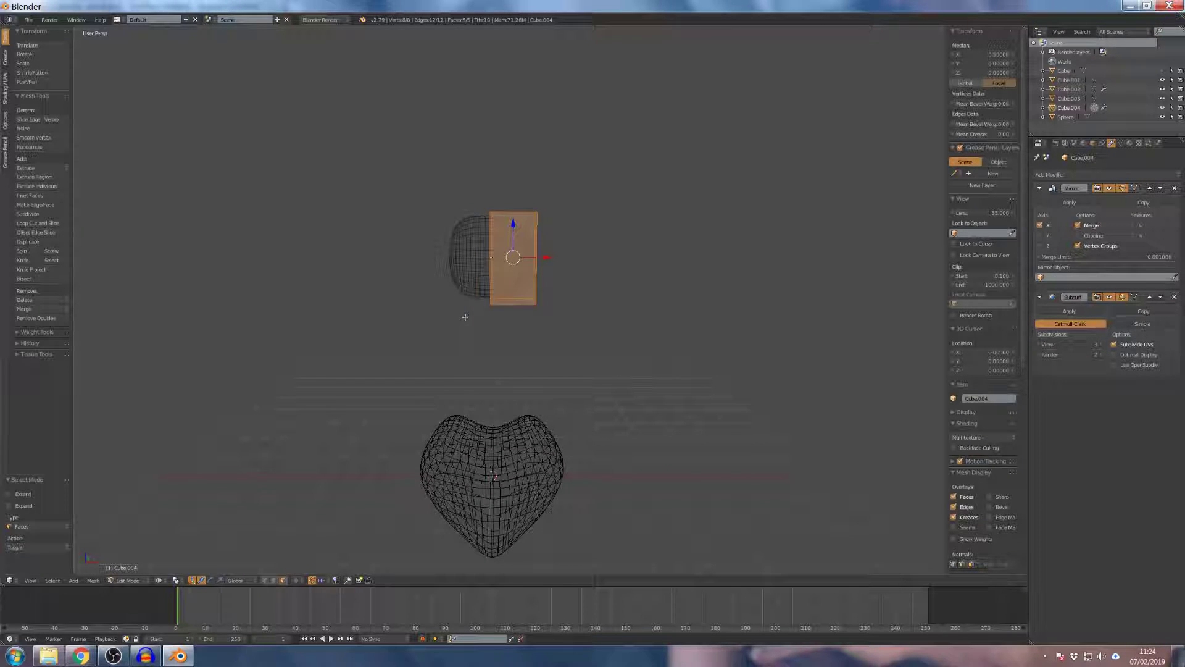
key(ctrl+Tab)
click(463, 307)
middle_drag(463, 307, 537, 283)
Move the lower centre edge of the half cube down 1 unit along Z to form the heart's point.
right_click(538, 281)
key(g)
key(y)
click(546, 275)
key(g)
key(z)
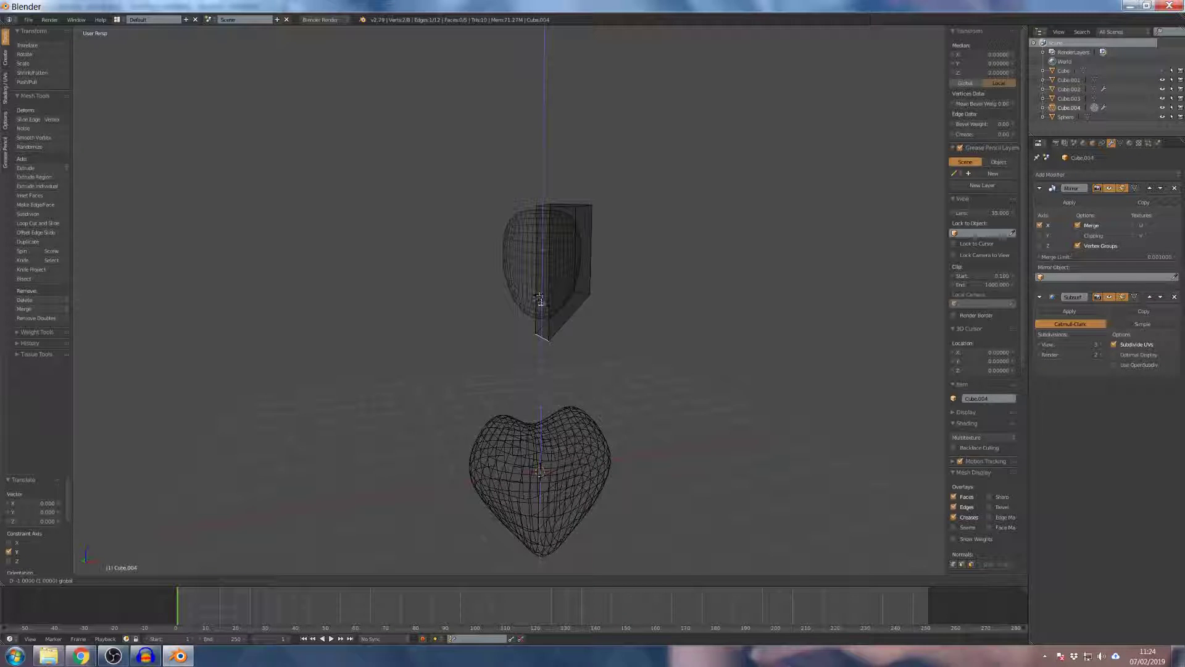
click(545, 290)
Move the upper outer edge of the half cube up 1 unit along Z to raise the heart's lobe.
middle_drag(546, 281, 539, 230)
right_click(563, 210)
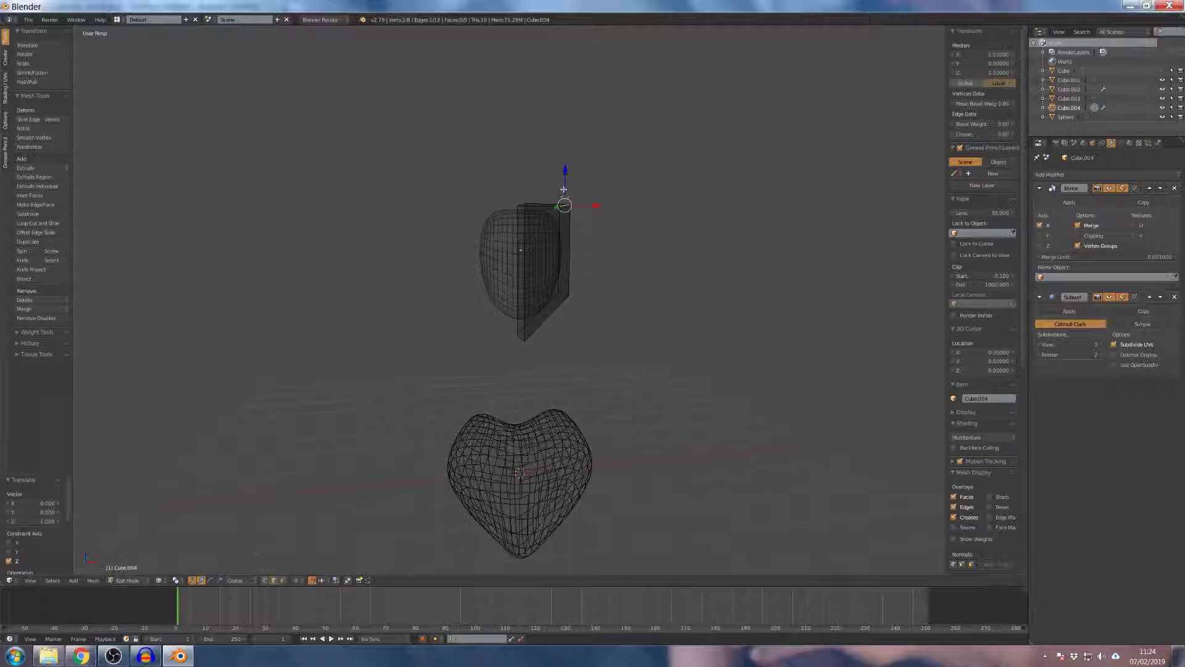
key(g)
key(z)
key(1)
key(Return)
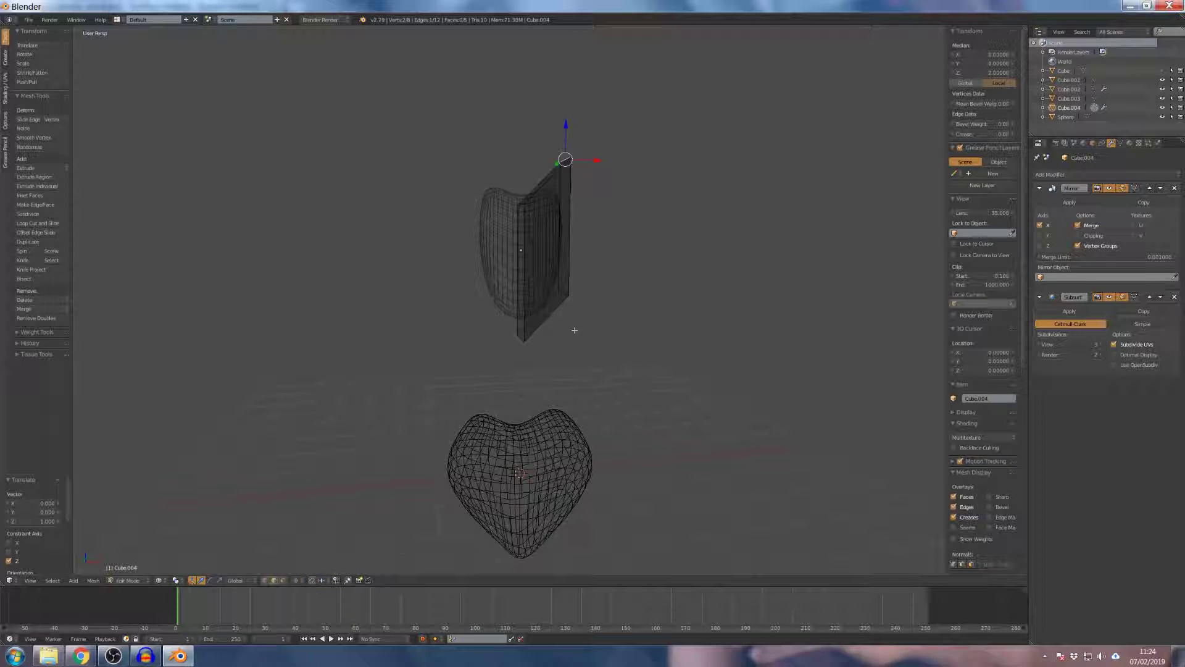
Apply an edge crease of 1 to the heart's bottom centre edge and check the sharpened point.
middle_drag(573, 244, 556, 292)
right_click(605, 328)
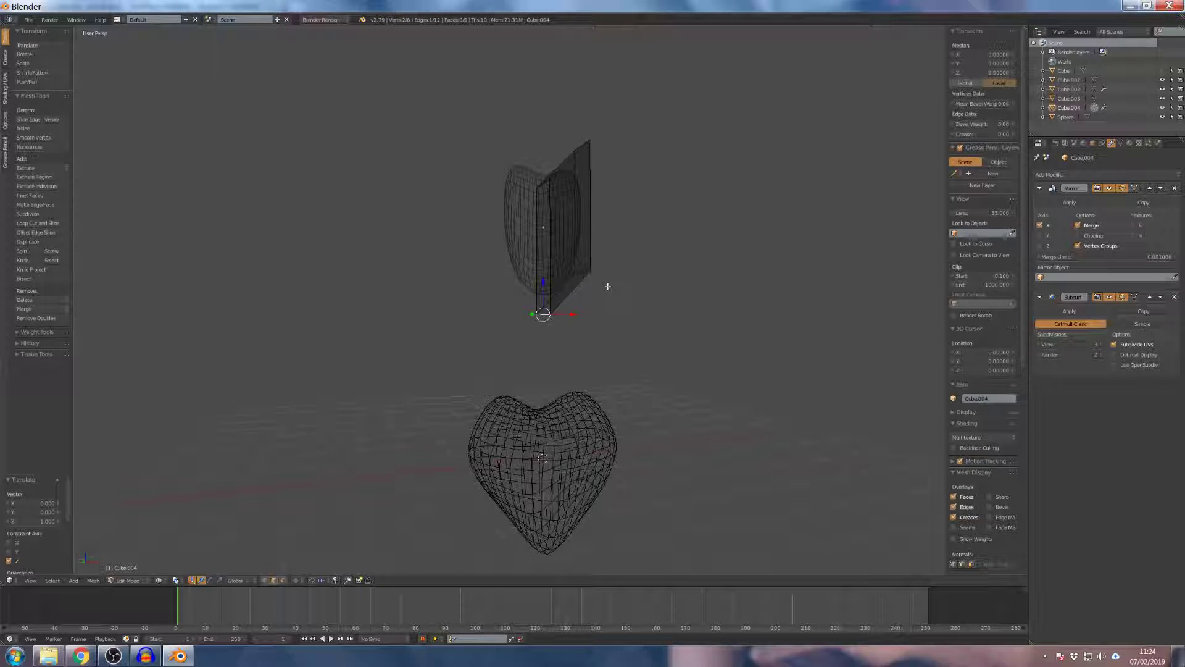
key(shift+e)
click(816, 376)
middle_drag(677, 328, 728, 283)
scroll(702, 285, up, 4)
middle_drag(794, 267, 722, 291)
scroll(723, 290, down, 5)
middle_drag(606, 250, 630, 264)
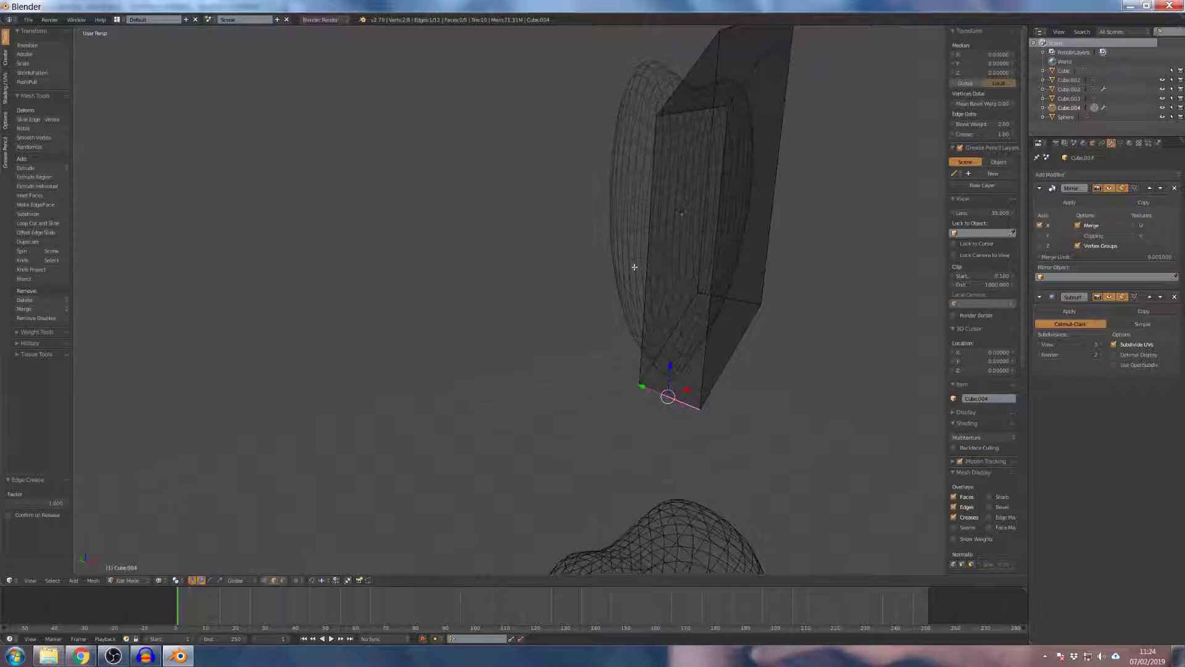
key(ctrl+Tab)
click(642, 238)
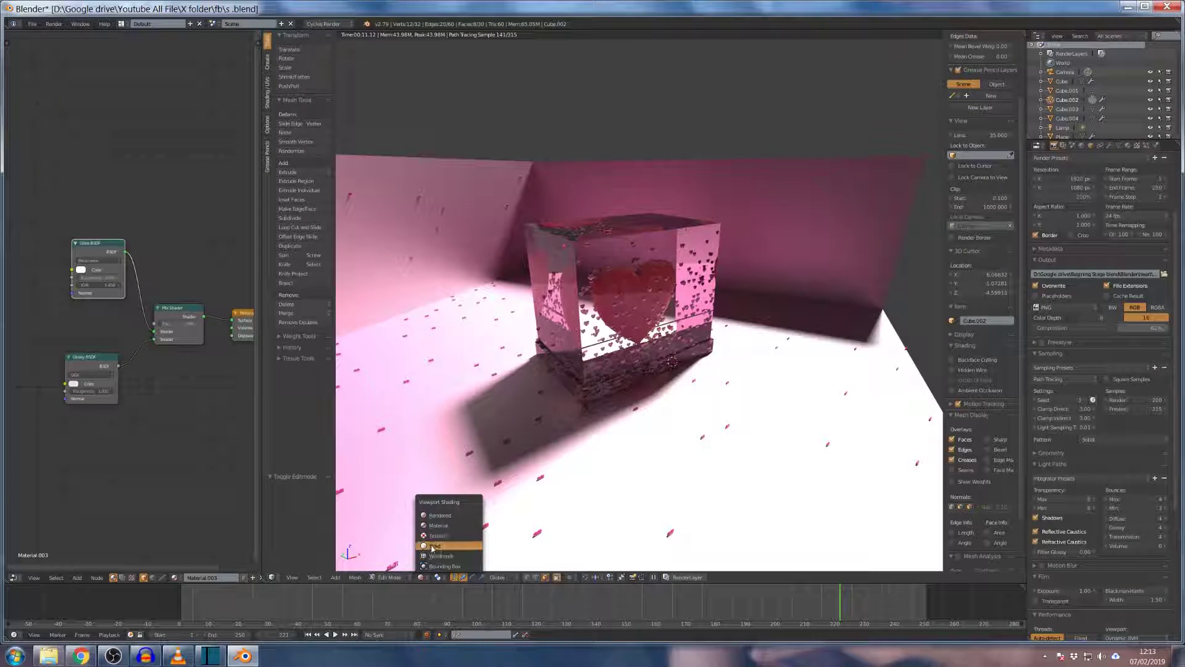
Switch the heart-cube scene's viewport to solid shading, then to wireframe, to look inside the cube.
click(431, 546)
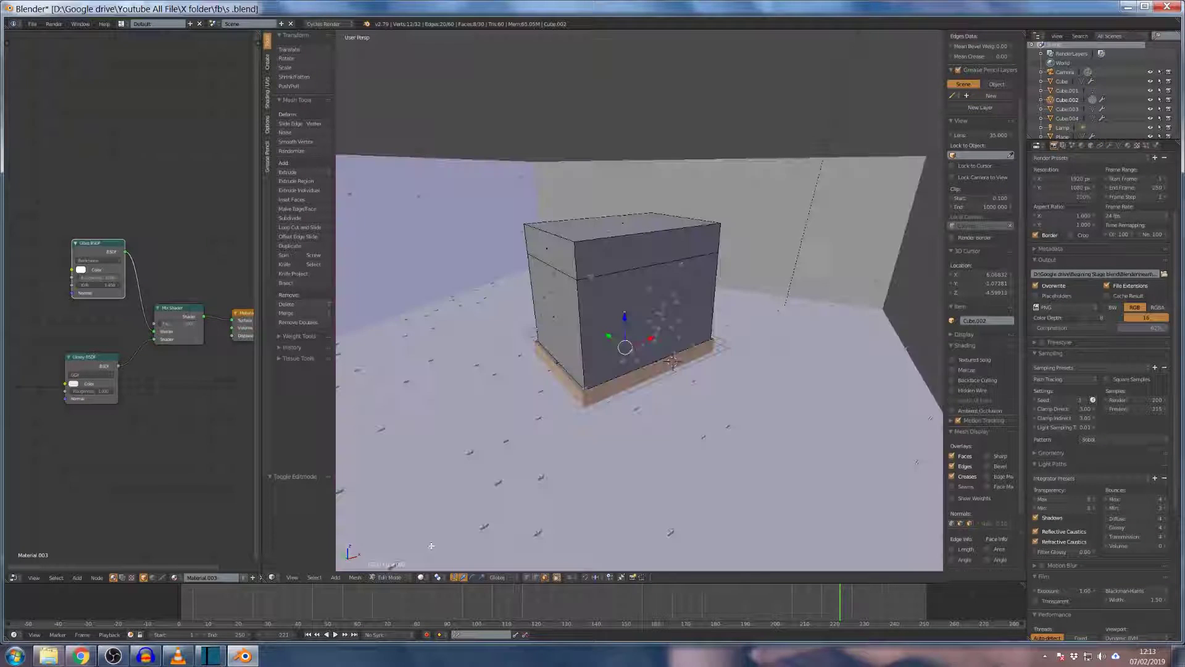
key(z)
mouse_move(607, 273)
middle_down()
mouse_move(623, 247)
mouse_move(593, 266)
mouse_move(608, 271)
middle_up()
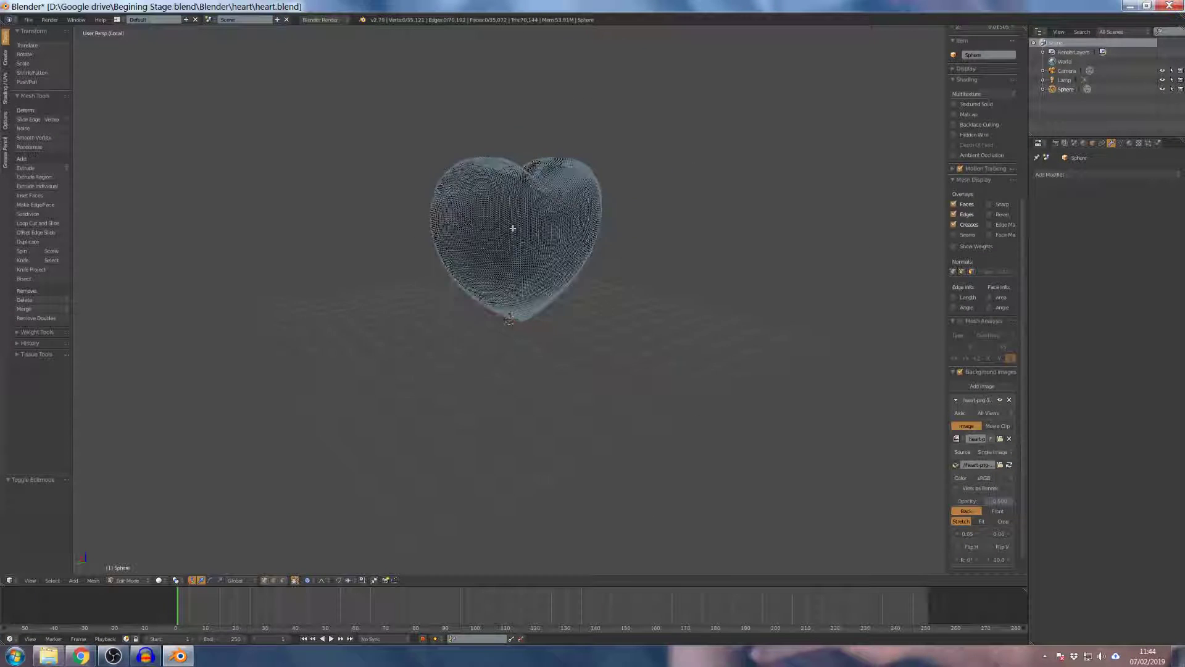
Leave Edit Mode on the finished heart mesh and examine its smooth shape from several angles.
key(Tab)
scroll(515, 221, down, 3)
mouse_move(516, 221)
middle_down()
mouse_move(522, 209)
mouse_move(531, 260)
mouse_move(554, 282)
mouse_move(541, 254)
middle_up()
scroll(521, 209, up, 3)
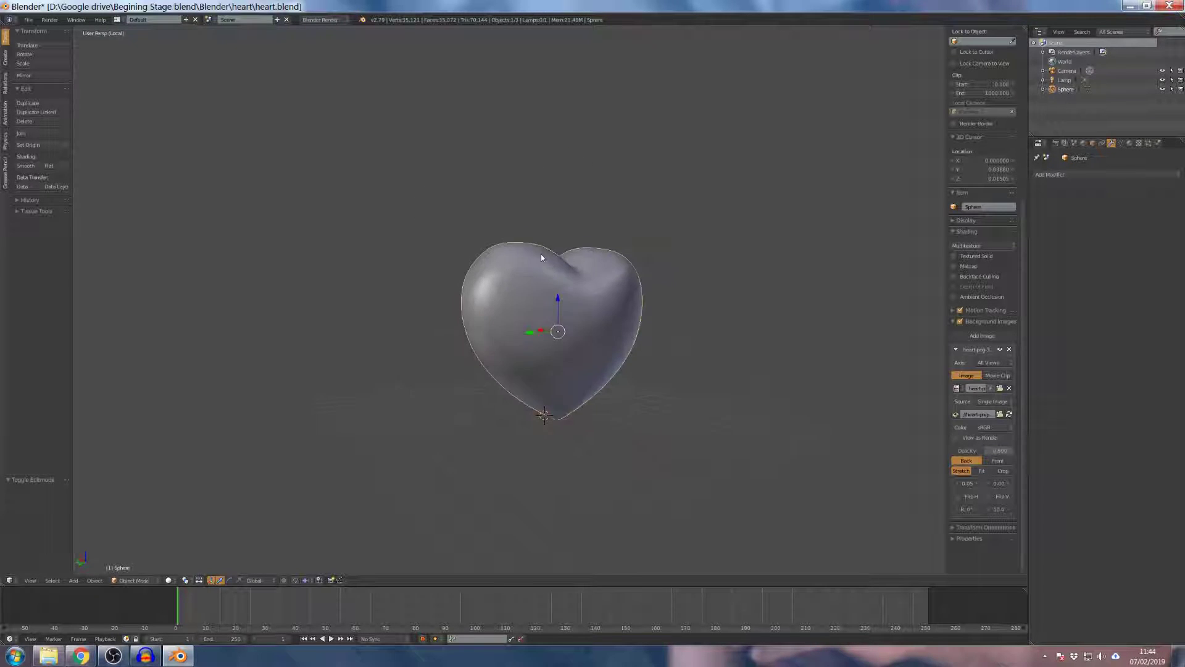
scroll(704, 272, down, 3)
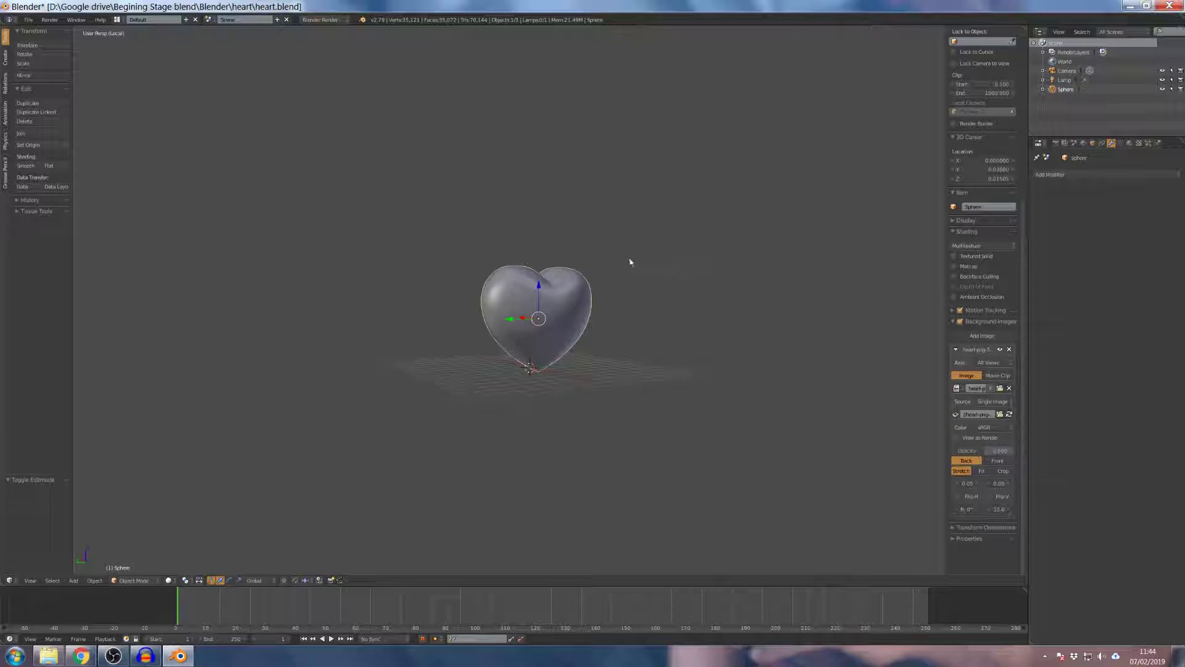
middle_drag(627, 261, 639, 281)
scroll(639, 281, up, 2)
Preview the heart in rendered viewport shading, and return the viewport to solid shading.
click(1129, 143)
click(169, 580)
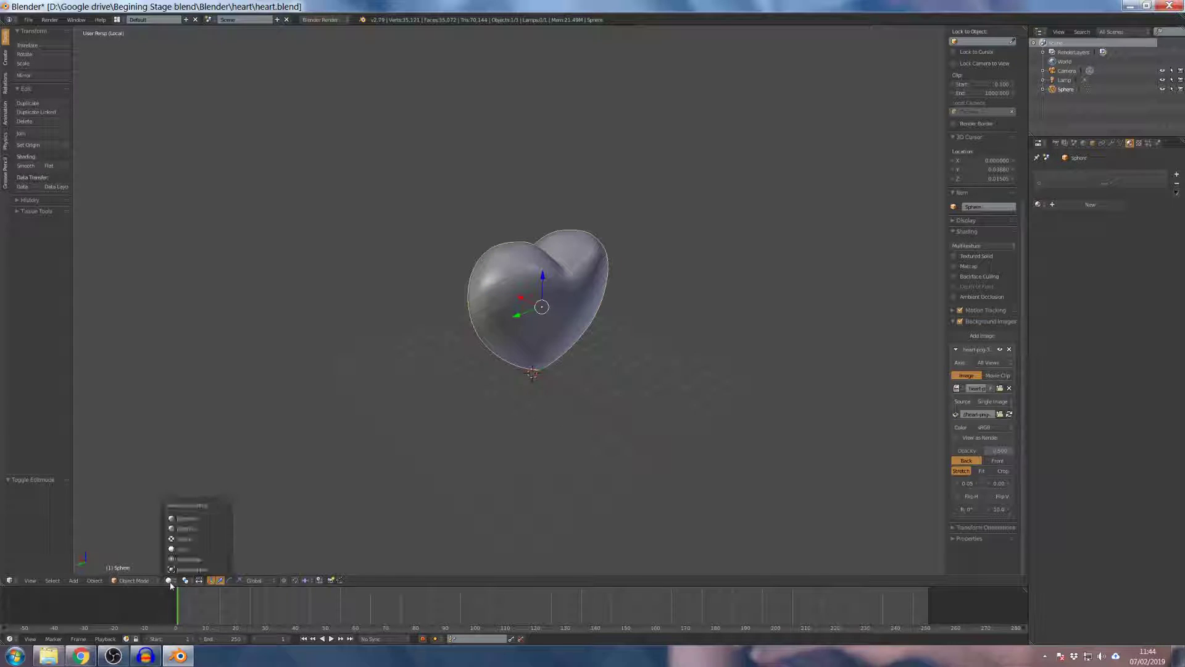
click(185, 522)
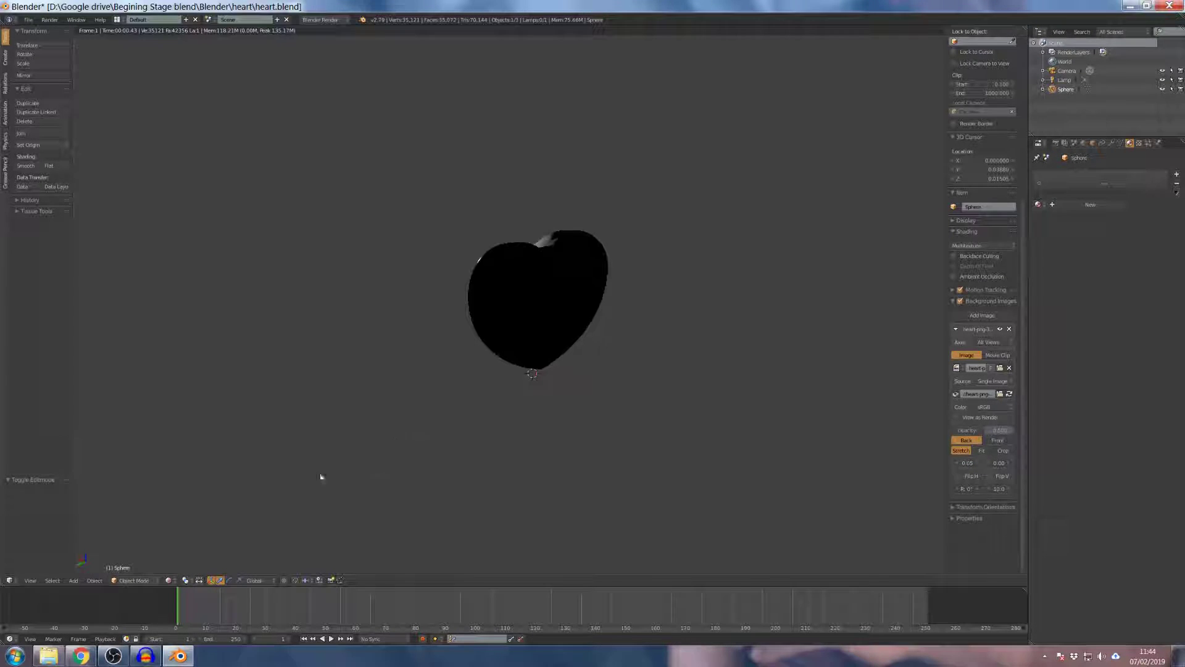
click(169, 581)
click(185, 546)
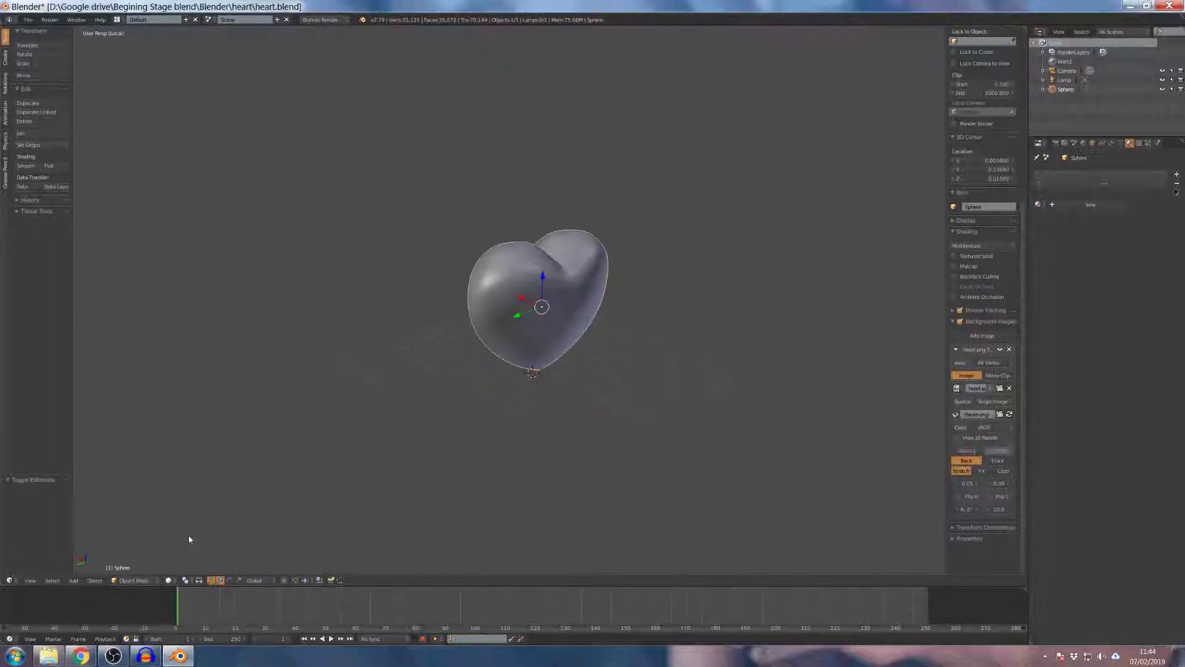
Add a new material to the heart with a bright red diffuse colour and check it on the model.
click(1099, 204)
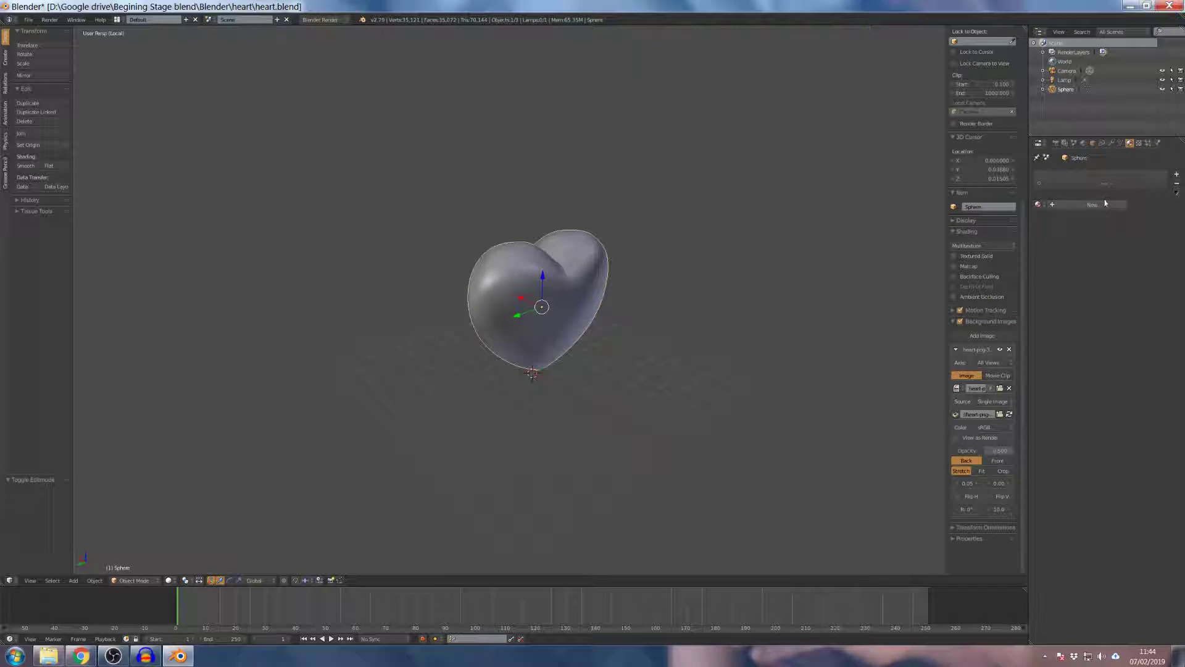
click(1084, 319)
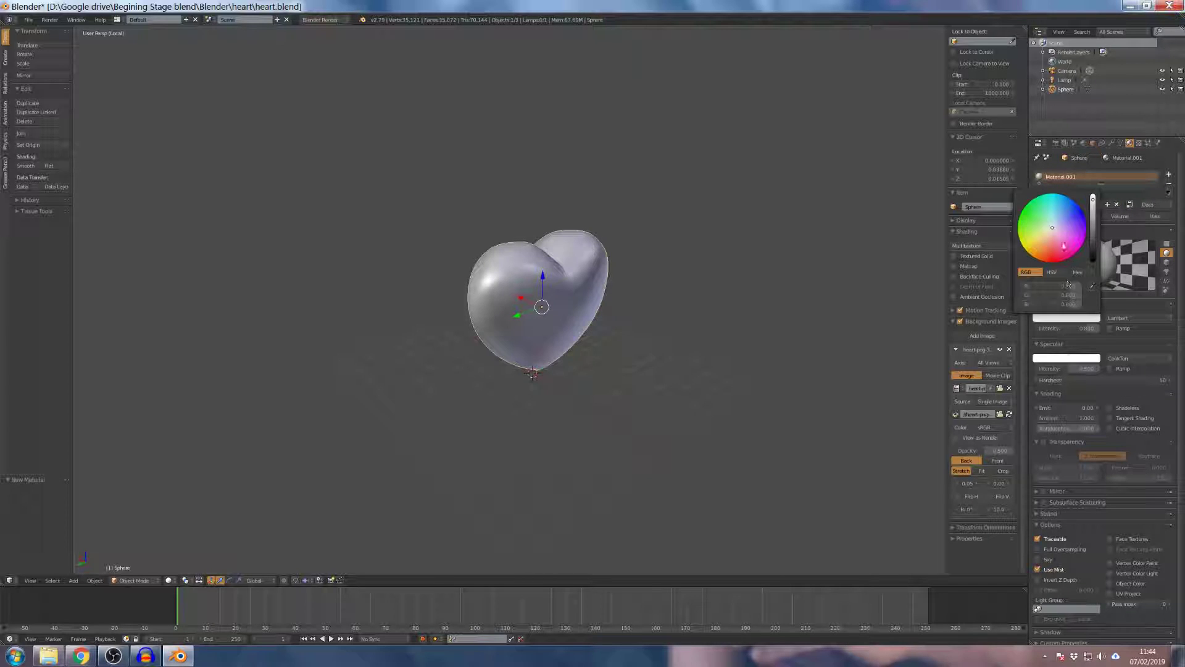
drag(1060, 235, 1084, 230)
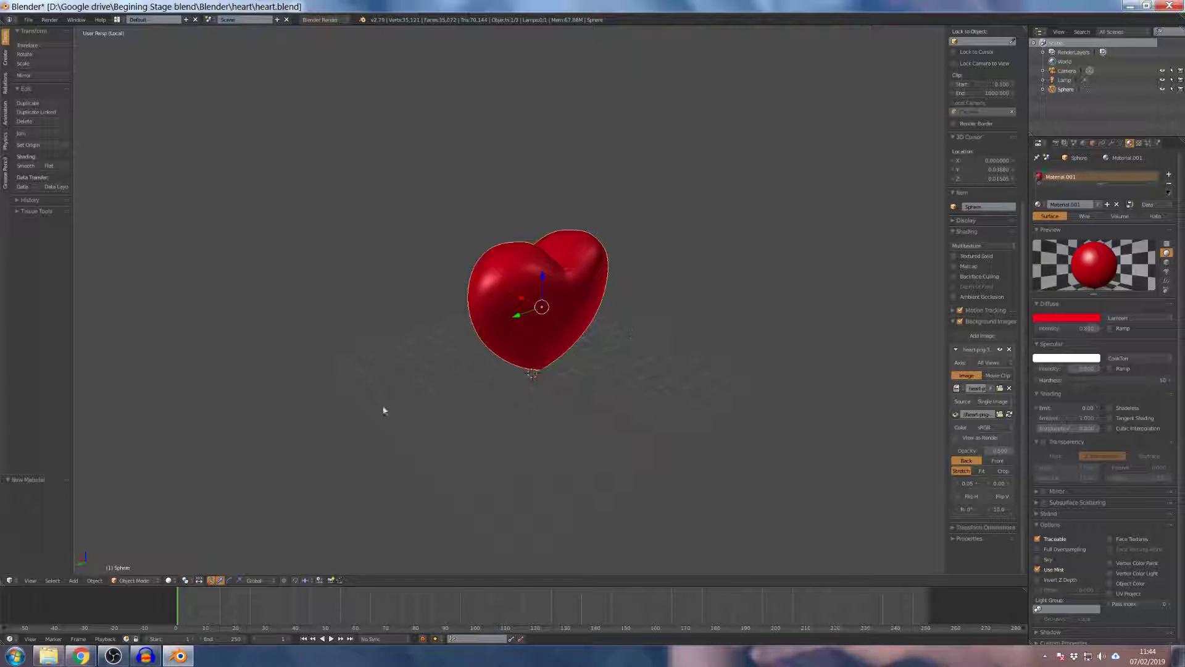
middle_drag(474, 318, 519, 339)
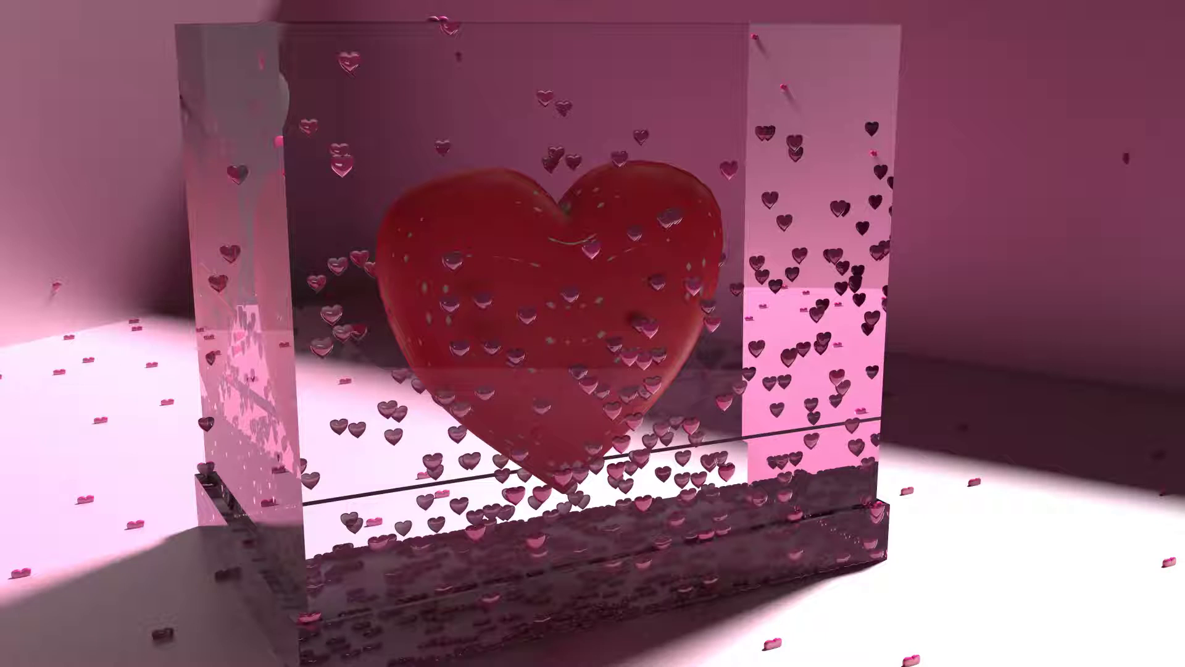